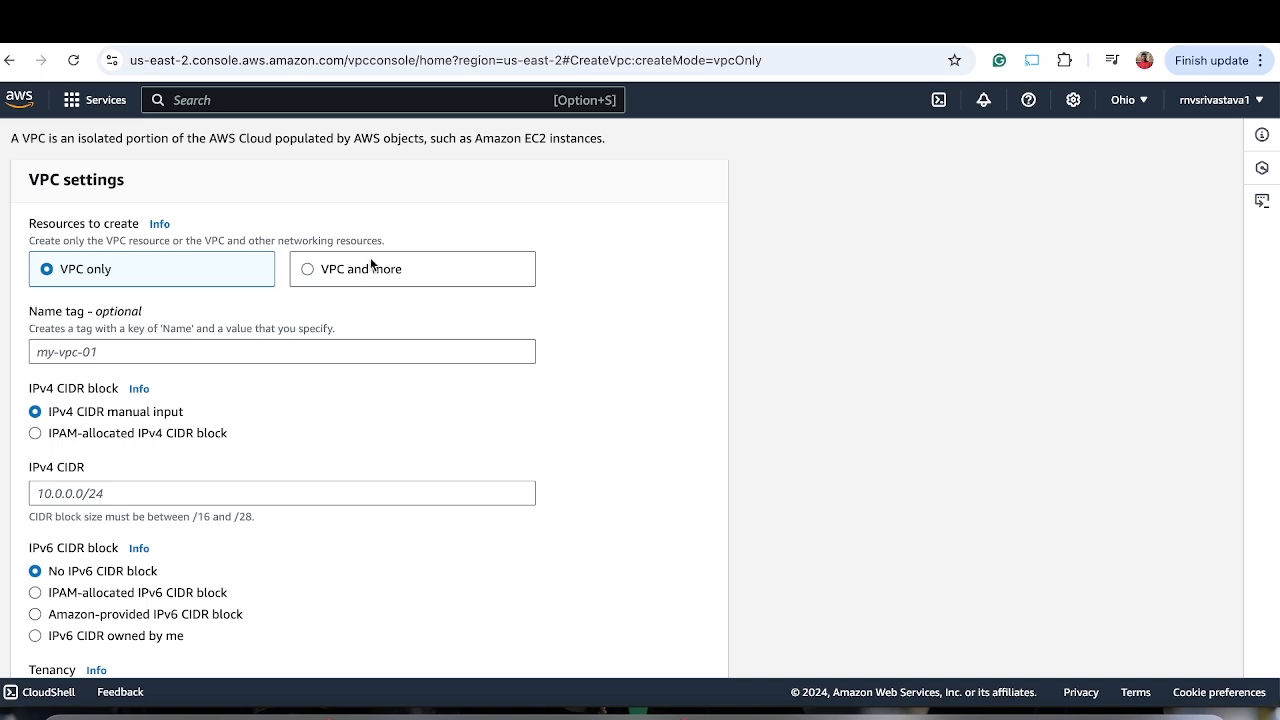
- Choose to create the VPC together with its other networking resources
click(352, 268)
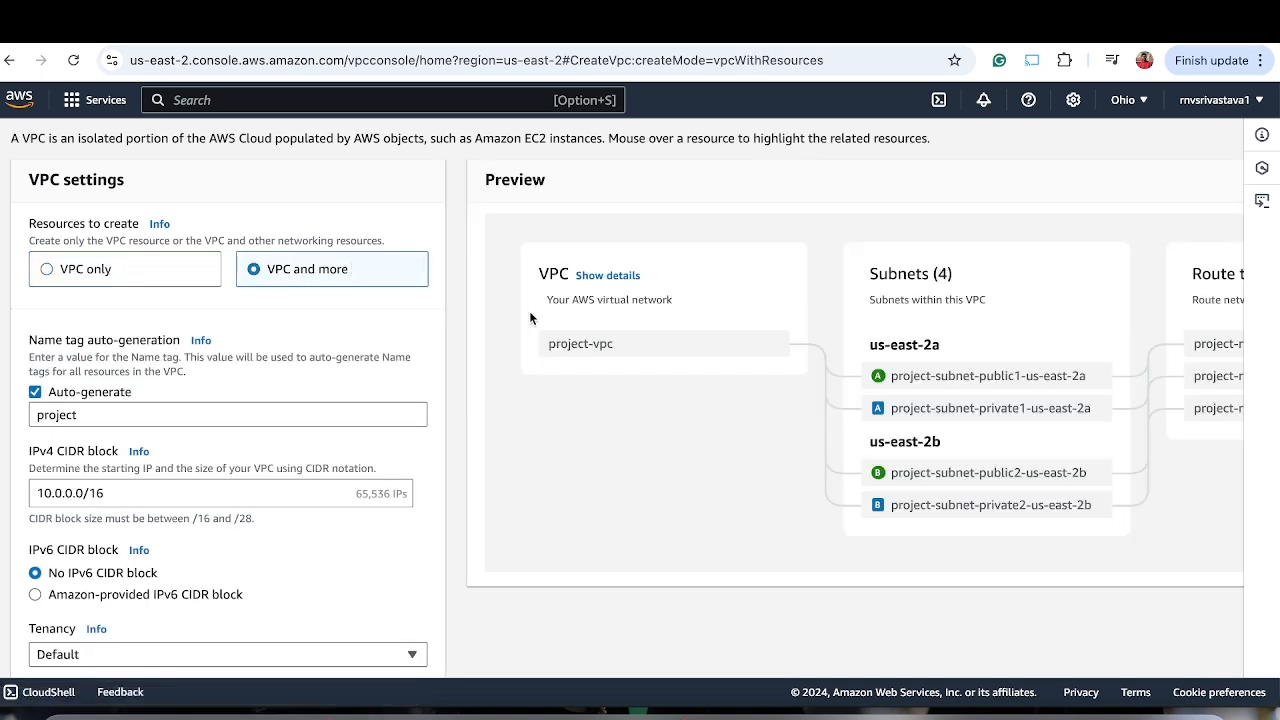
scroll(339, 486, down, 2)
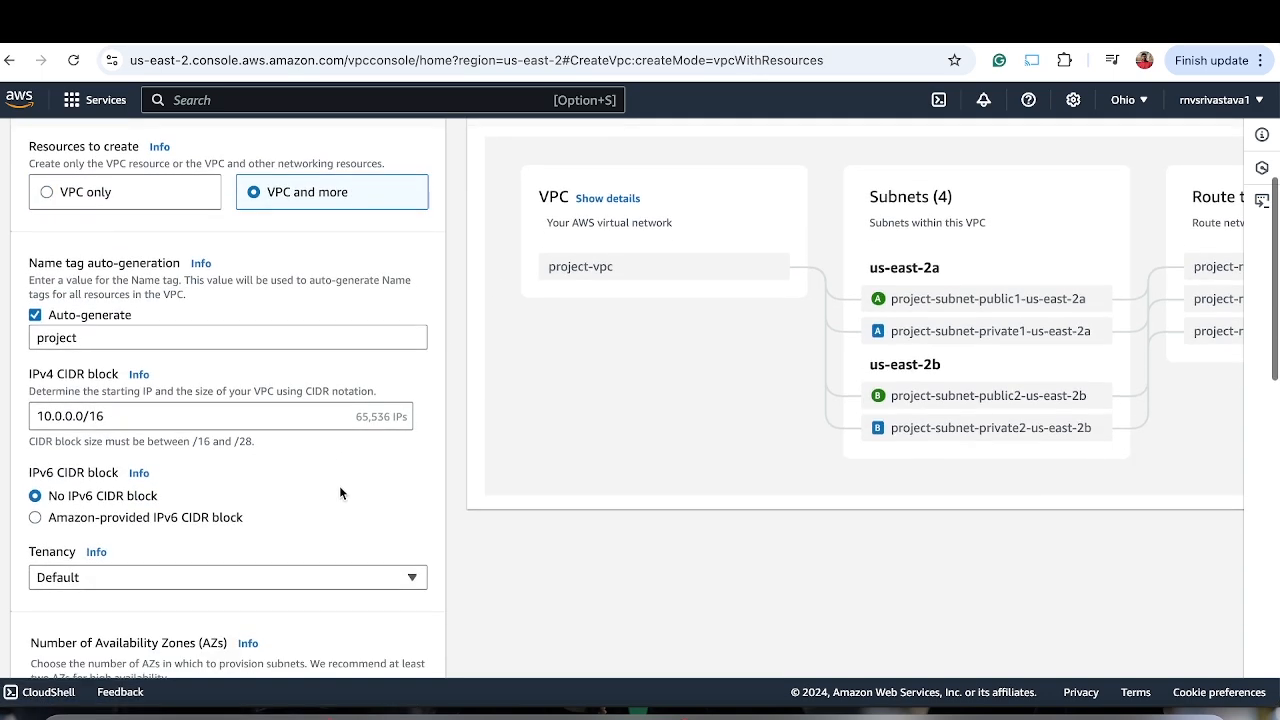
scroll(339, 486, down, 1)
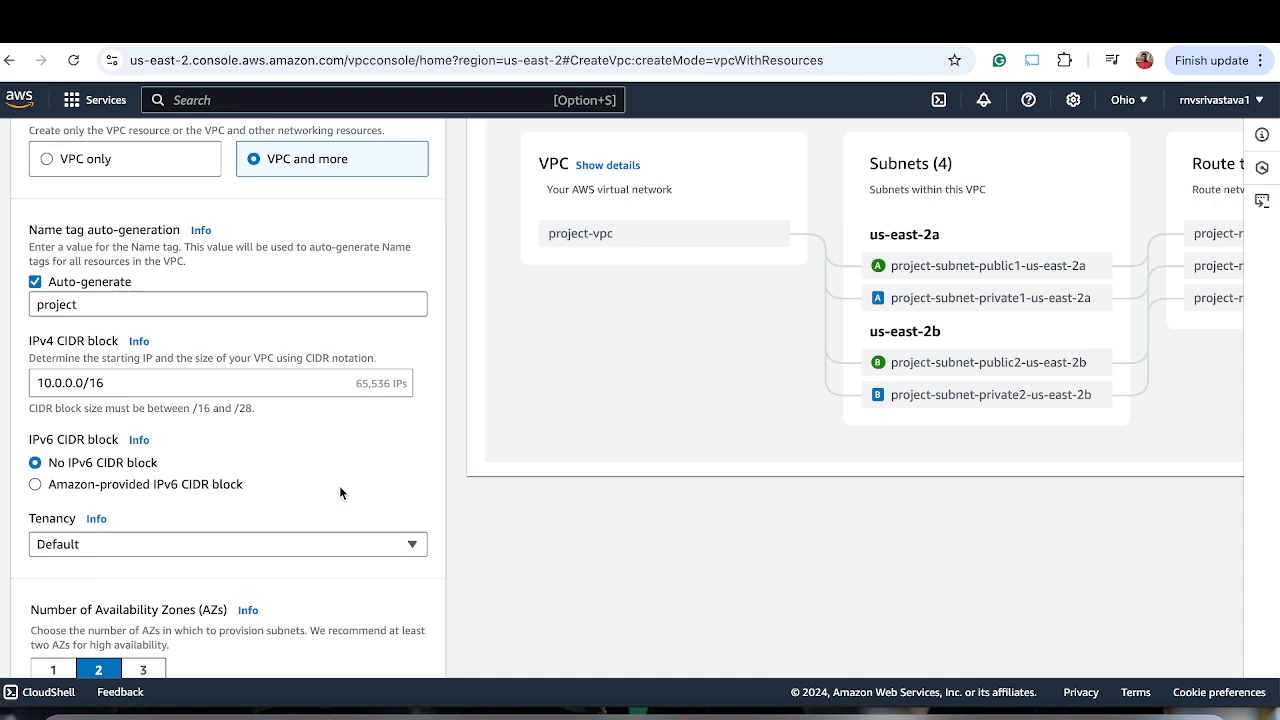
scroll(191, 288, down, 1)
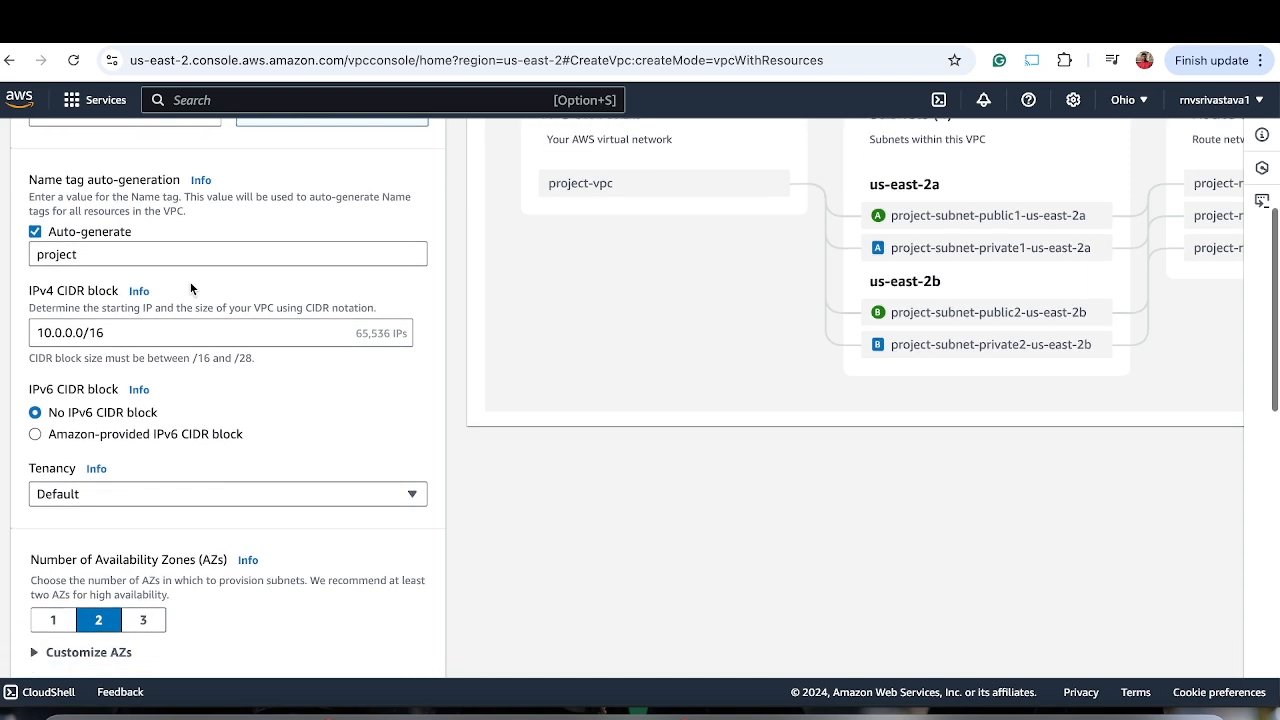
- Set the auto-generated name tag for the VPC resources to s3-vpc-endpoint-1
click(152, 256)
scroll(99, 282, up, 1)
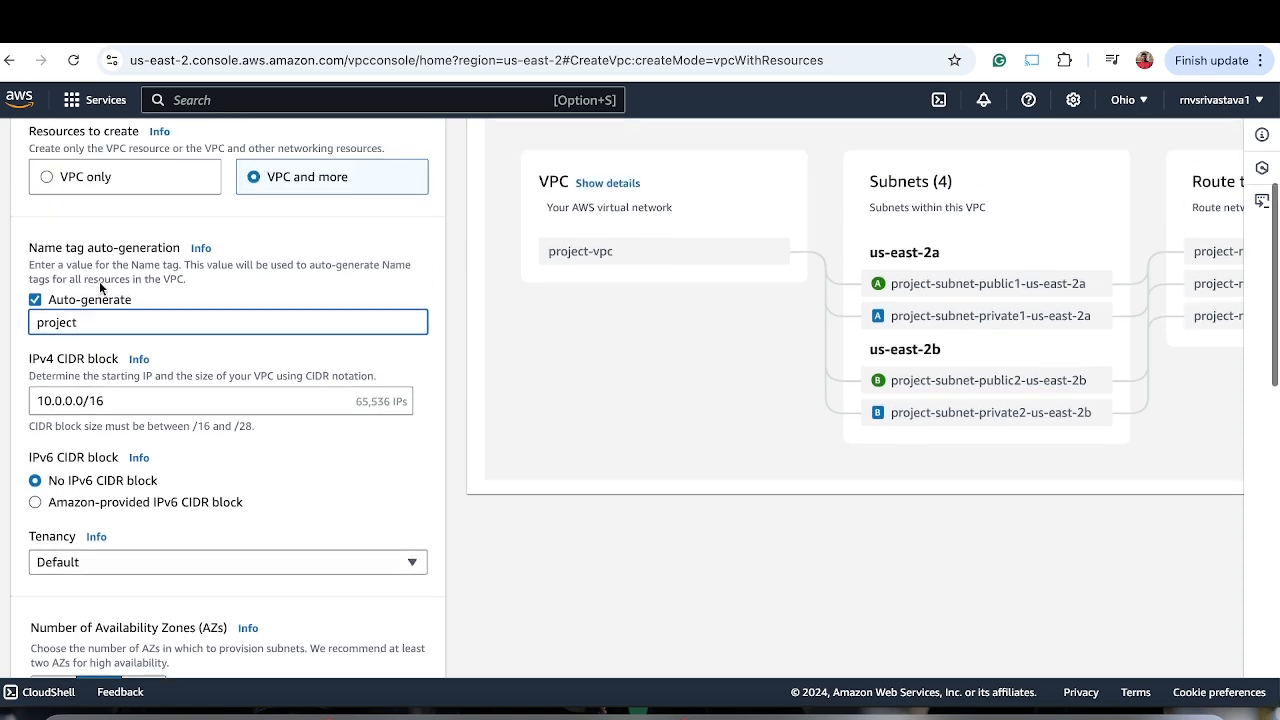
drag(102, 325, 3, 328)
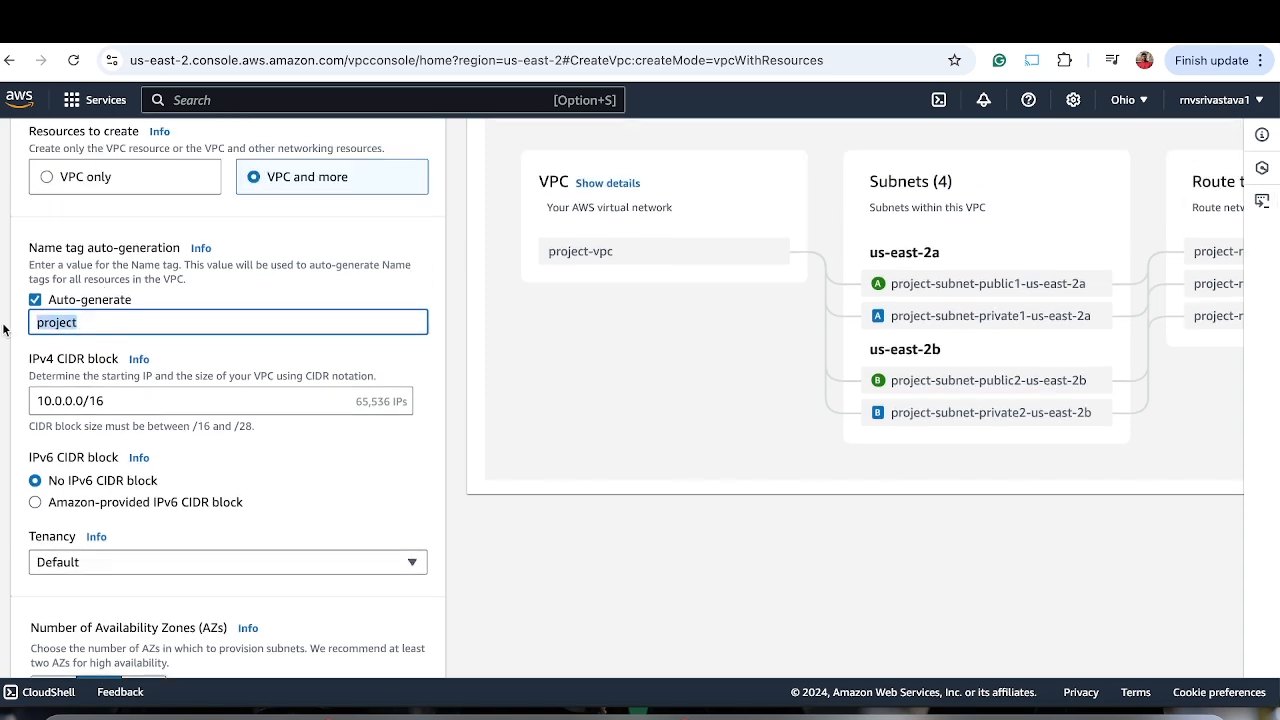
scroll(117, 328, up, 1)
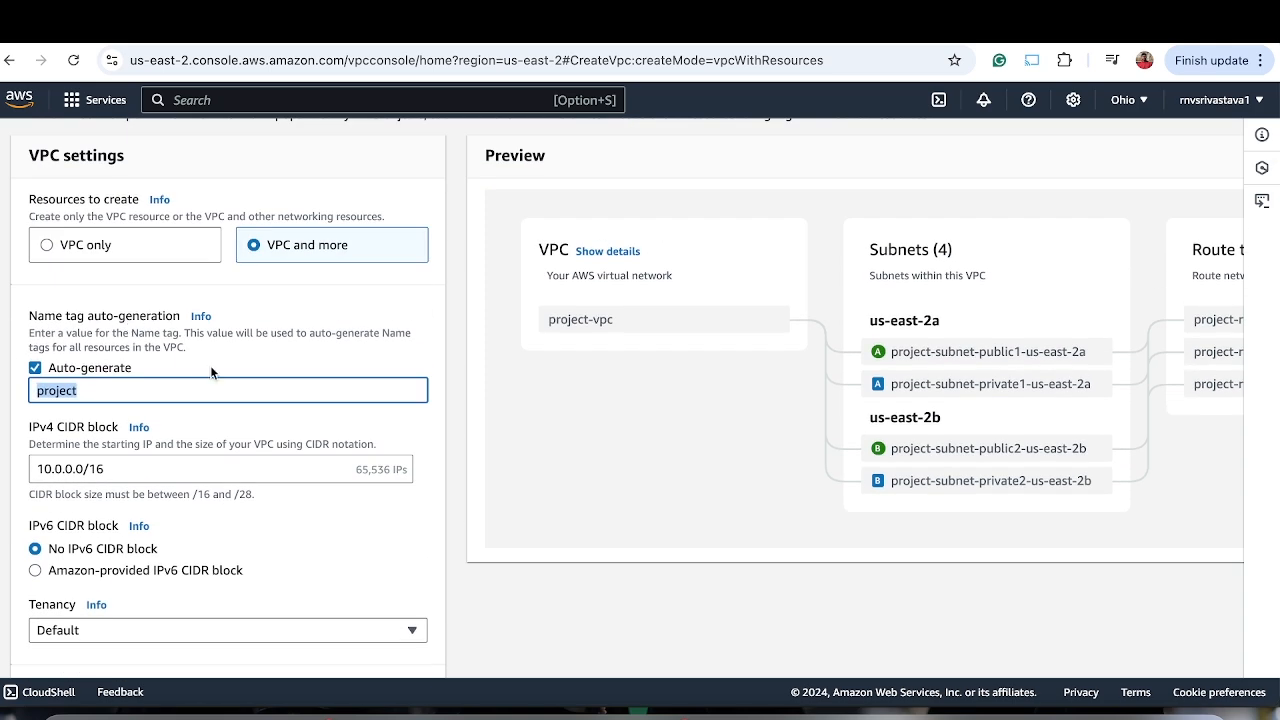
text(s3)
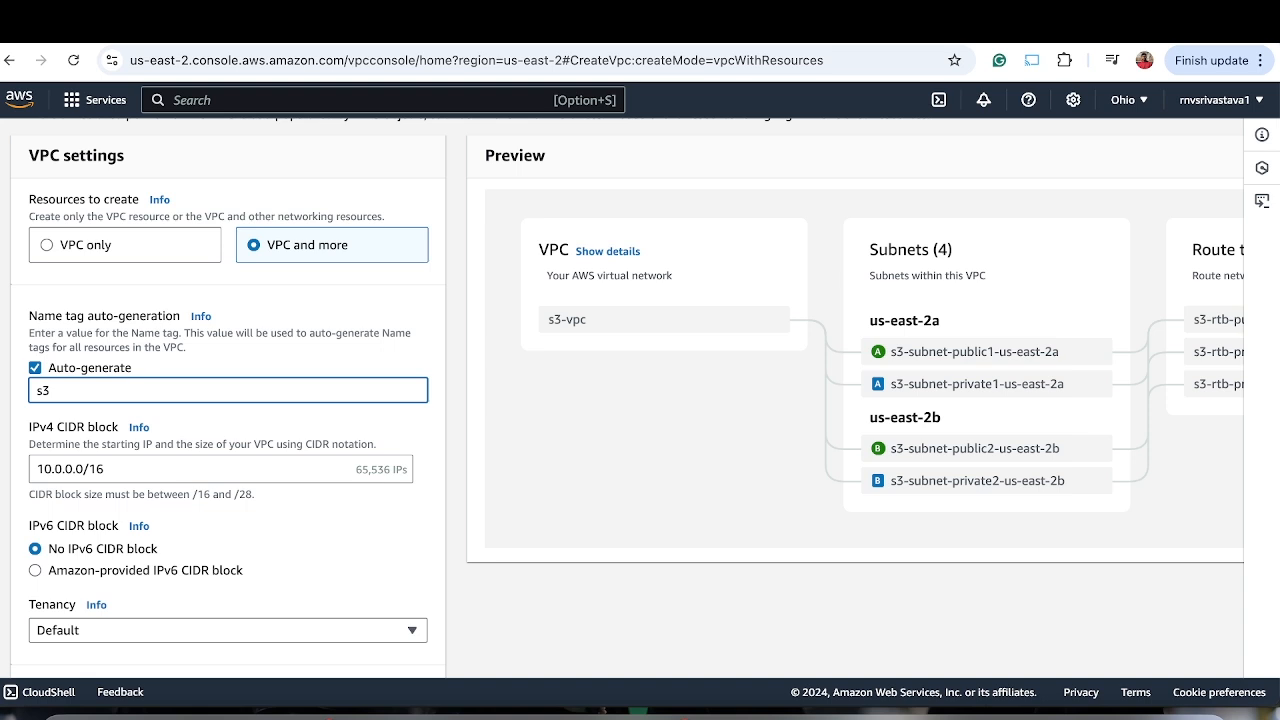
text(-bpc)
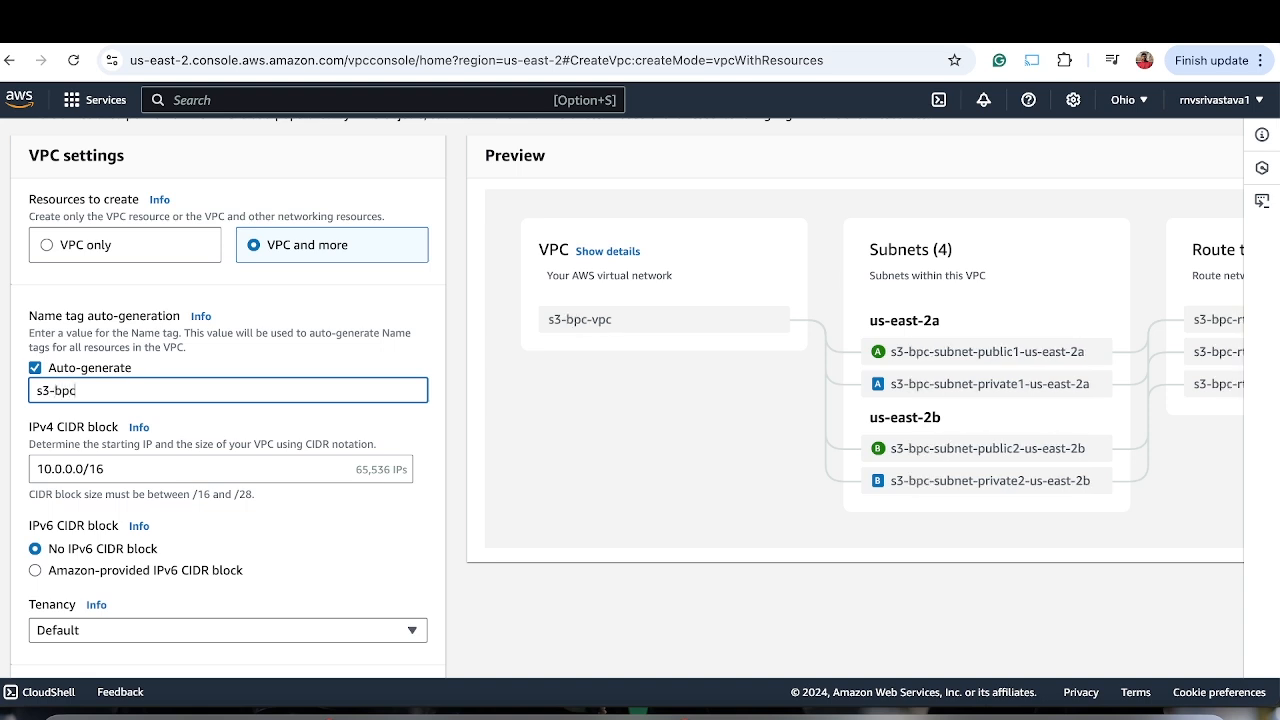
key(BackSpace)
key(BackSpace)
key(BackSpace)
text(vpc-end)
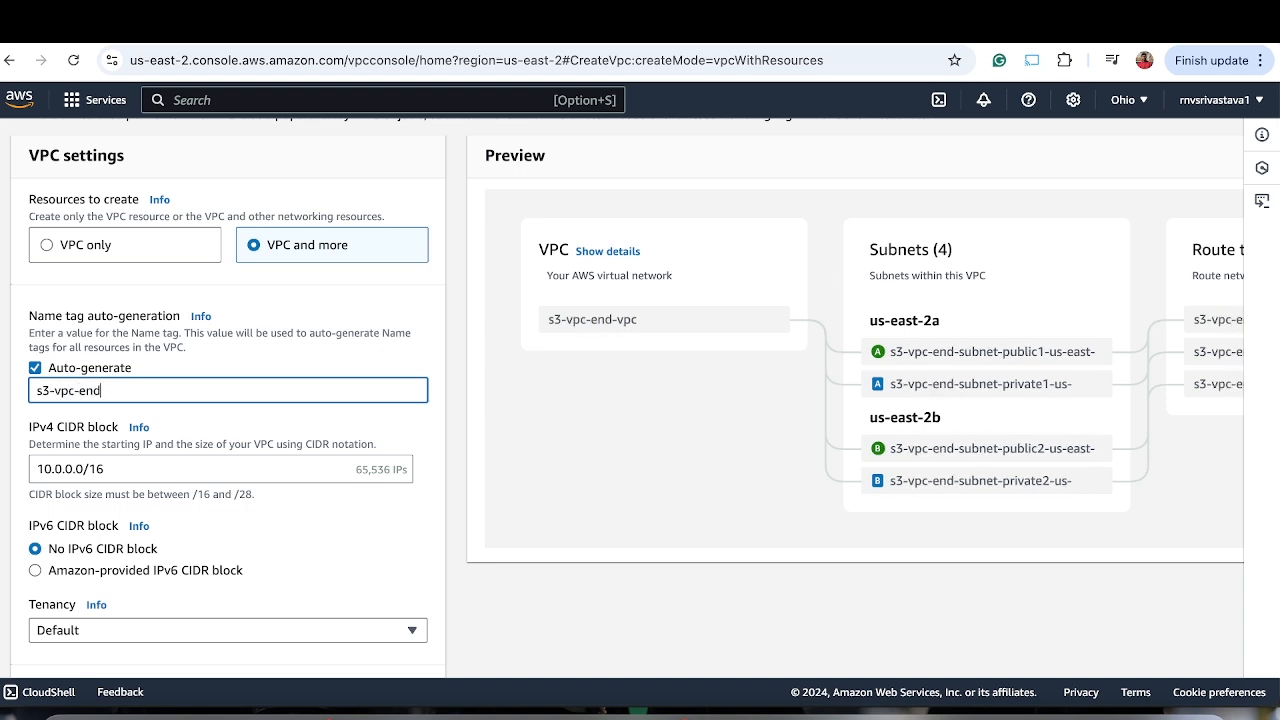
text(point-1)
- Set the number of Availability Zones to 1 and the number of public subnets to 0
scroll(414, 441, down, 3)
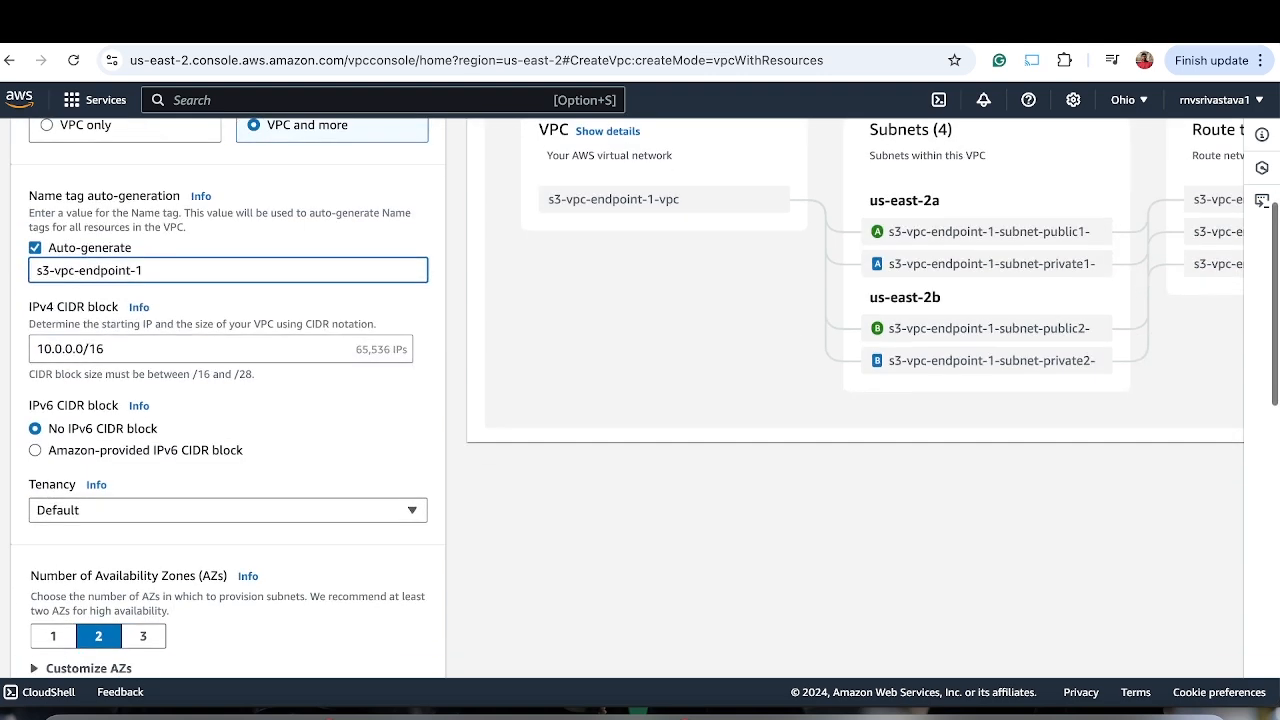
scroll(414, 441, down, 3)
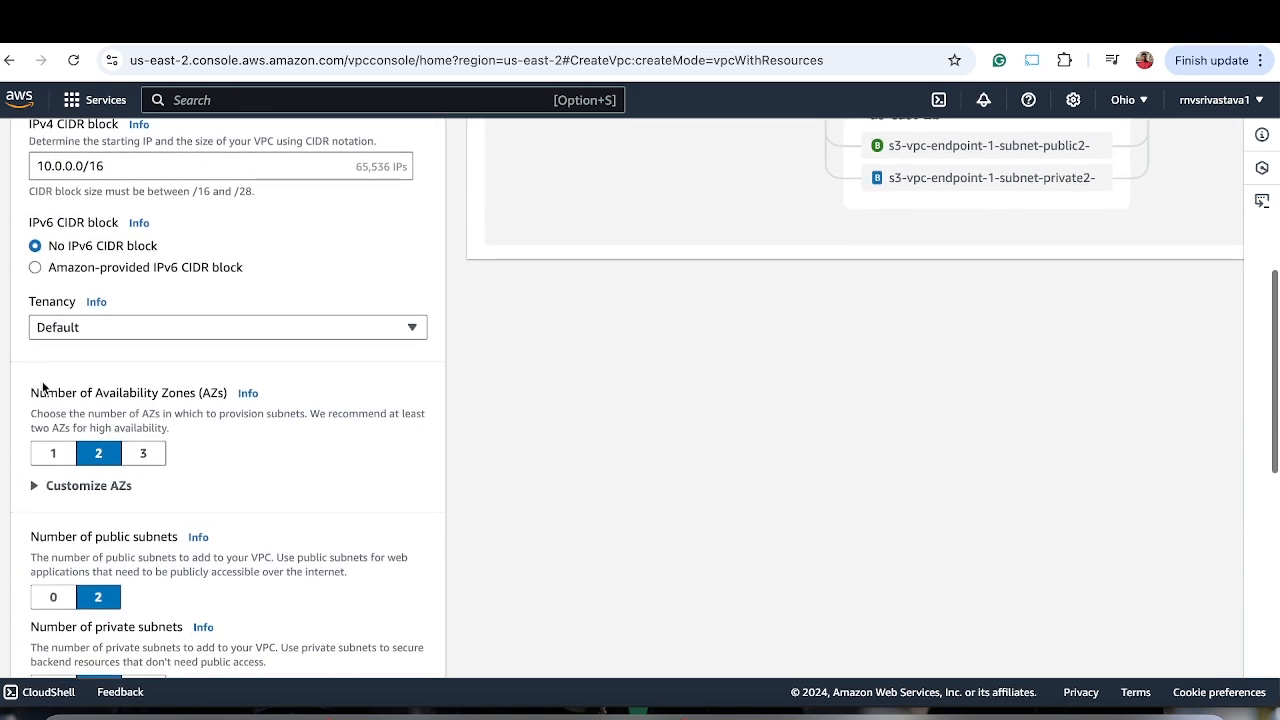
click(60, 453)
scroll(394, 491, down, 3)
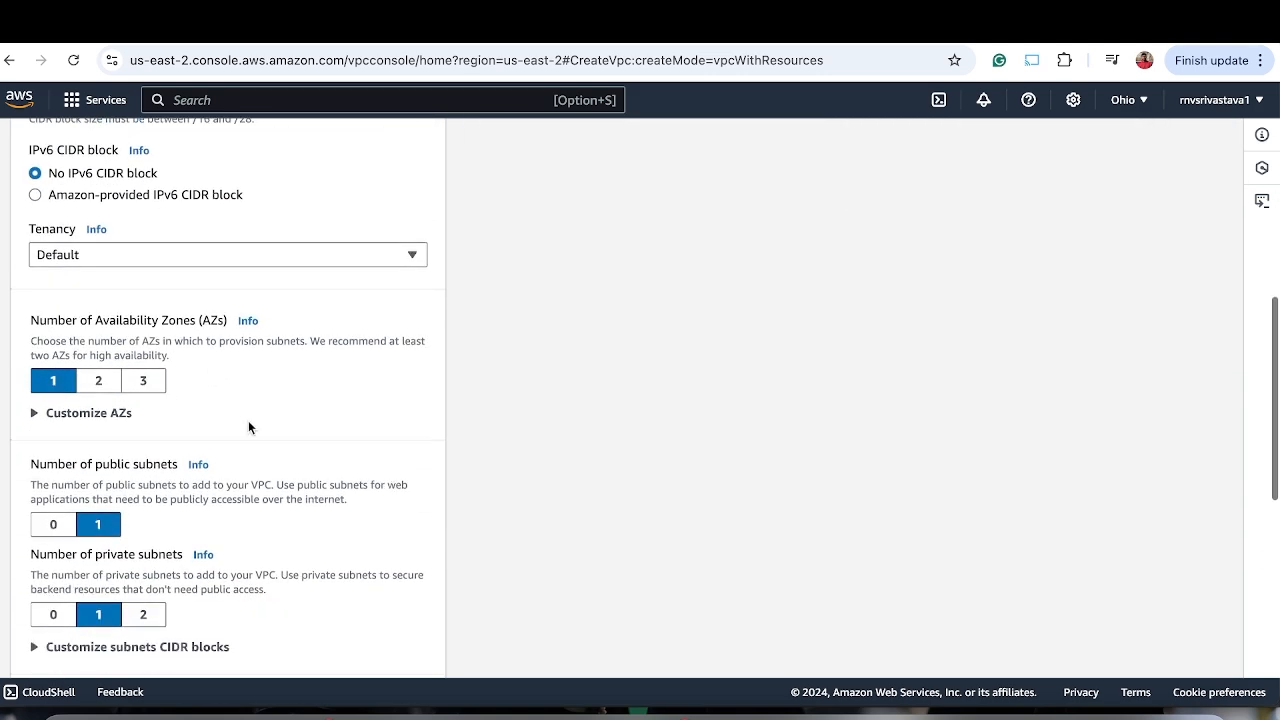
click(54, 437)
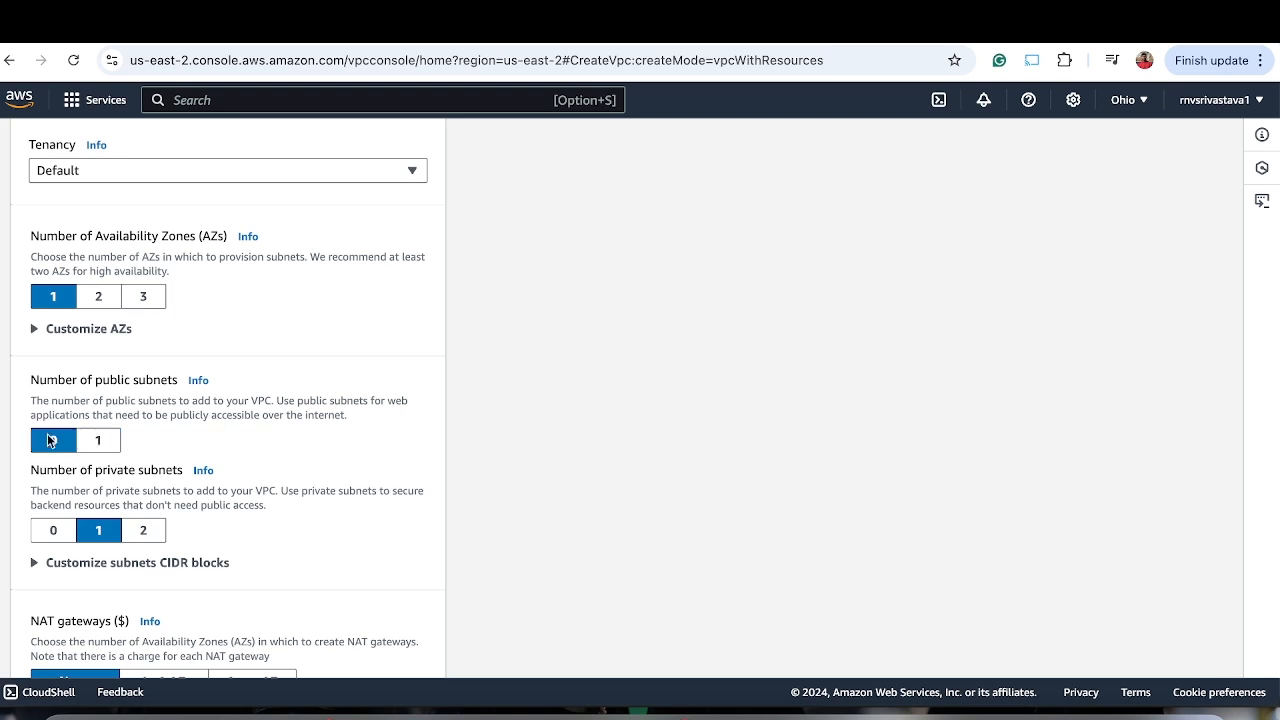
- Expand the additional tags and create the VPC with one private subnet, no NAT gateway and the S3 Gateway endpoint
scroll(274, 444, down, 2)
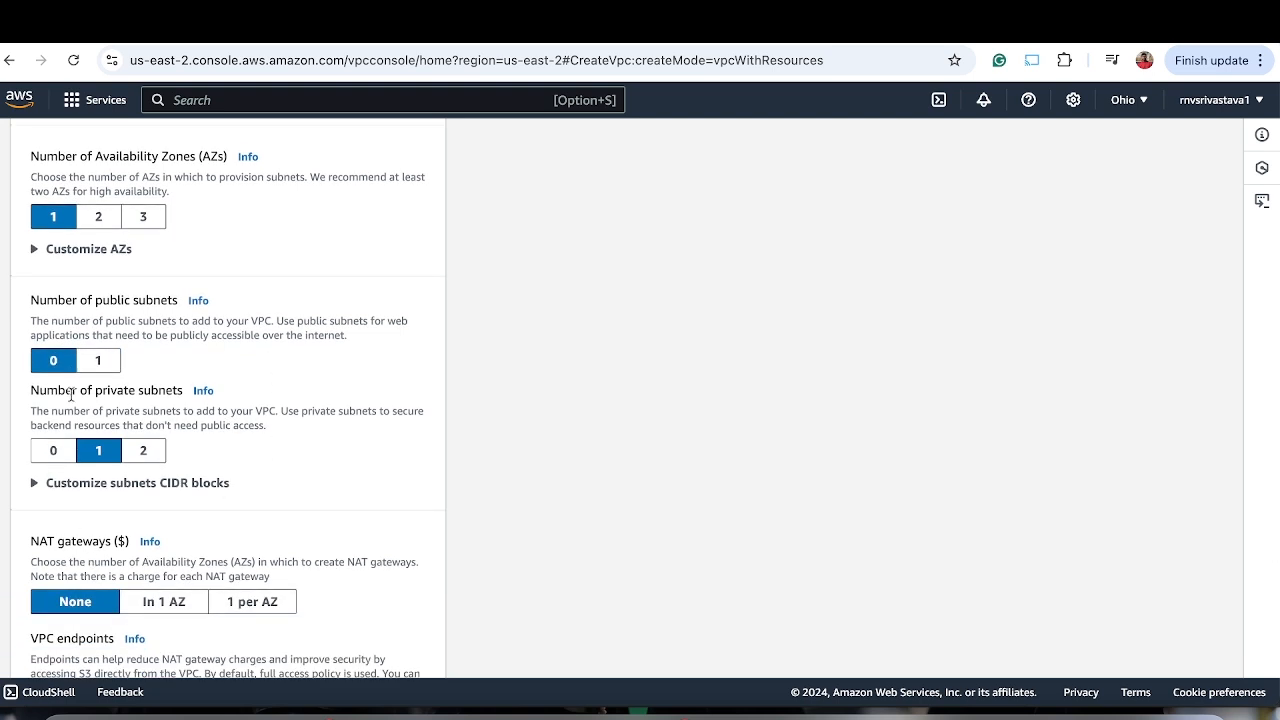
scroll(211, 549, down, 5)
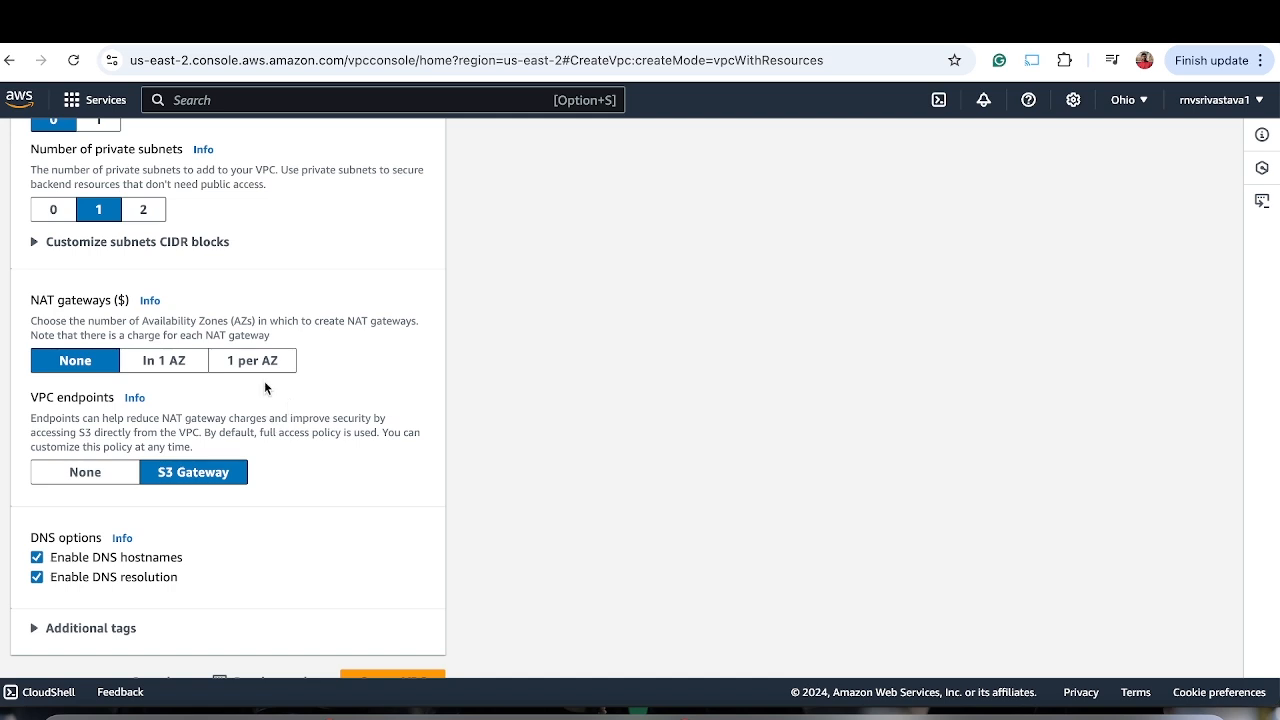
scroll(264, 381, down, 1)
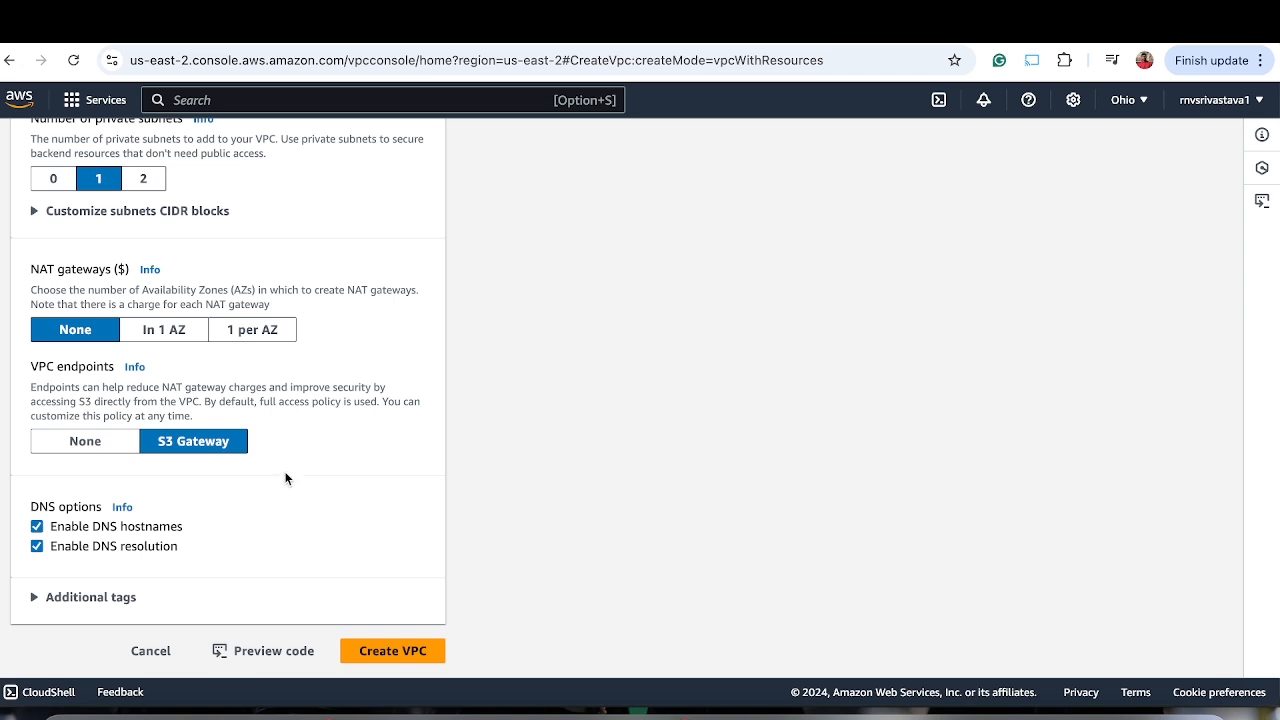
click(88, 600)
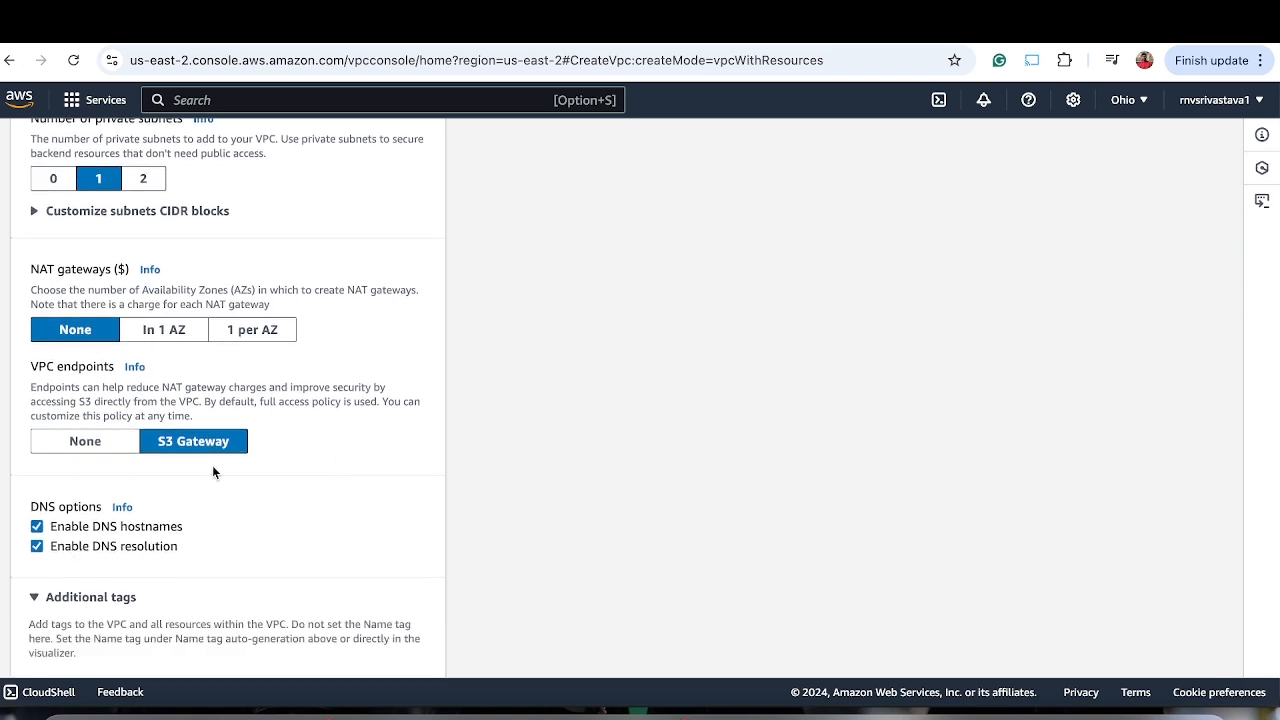
scroll(212, 468, down, 2)
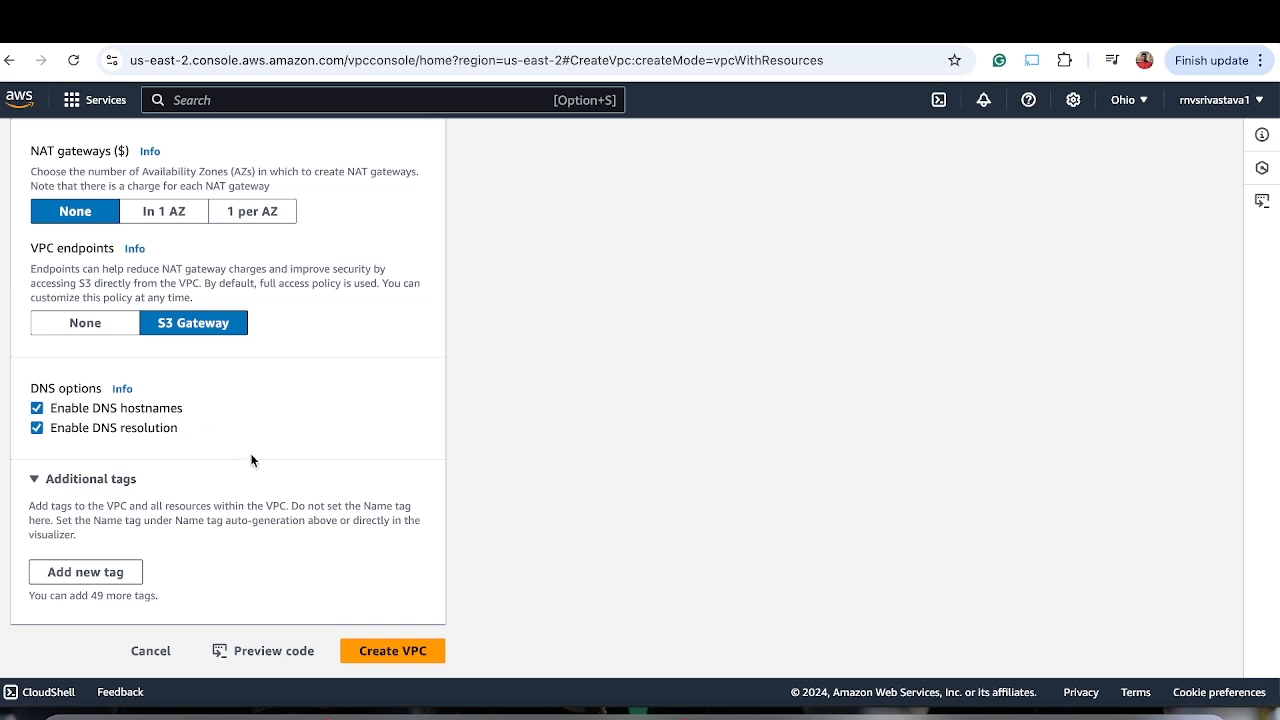
click(394, 651)
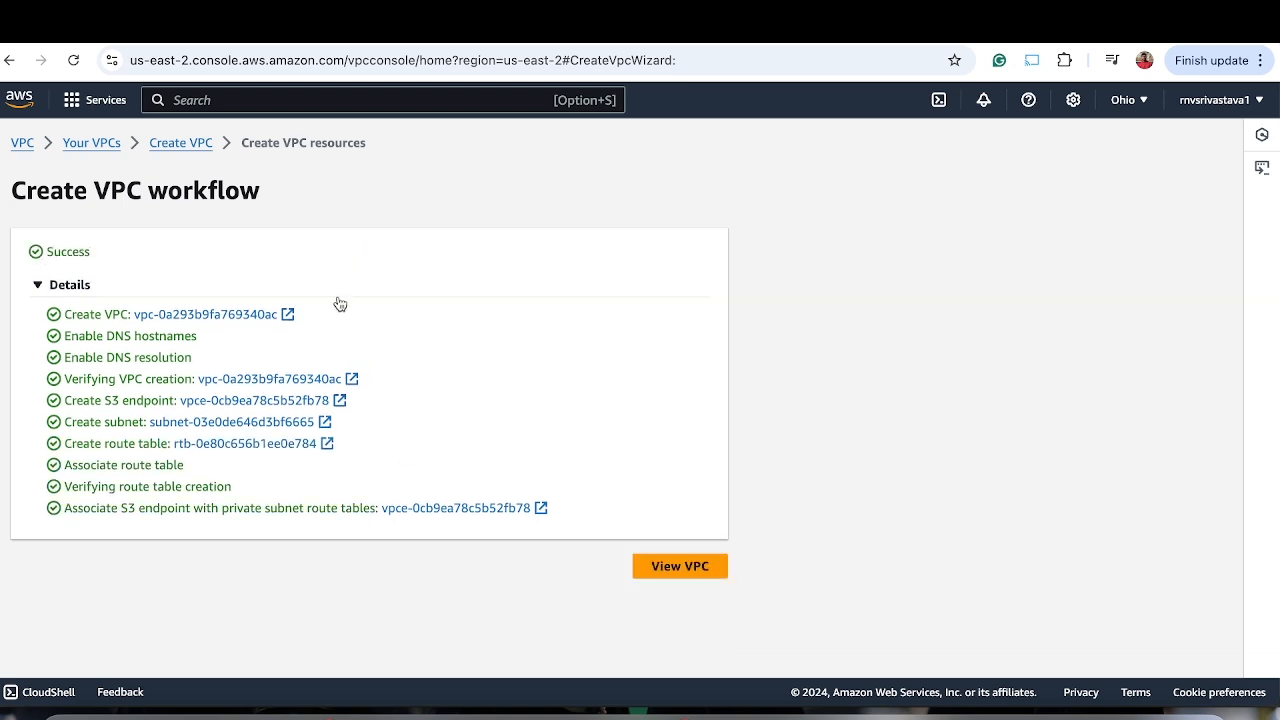
- Examine the IDs of the created VPC and its S3 endpoint in the creation workflow details
drag(301, 310, 129, 303)
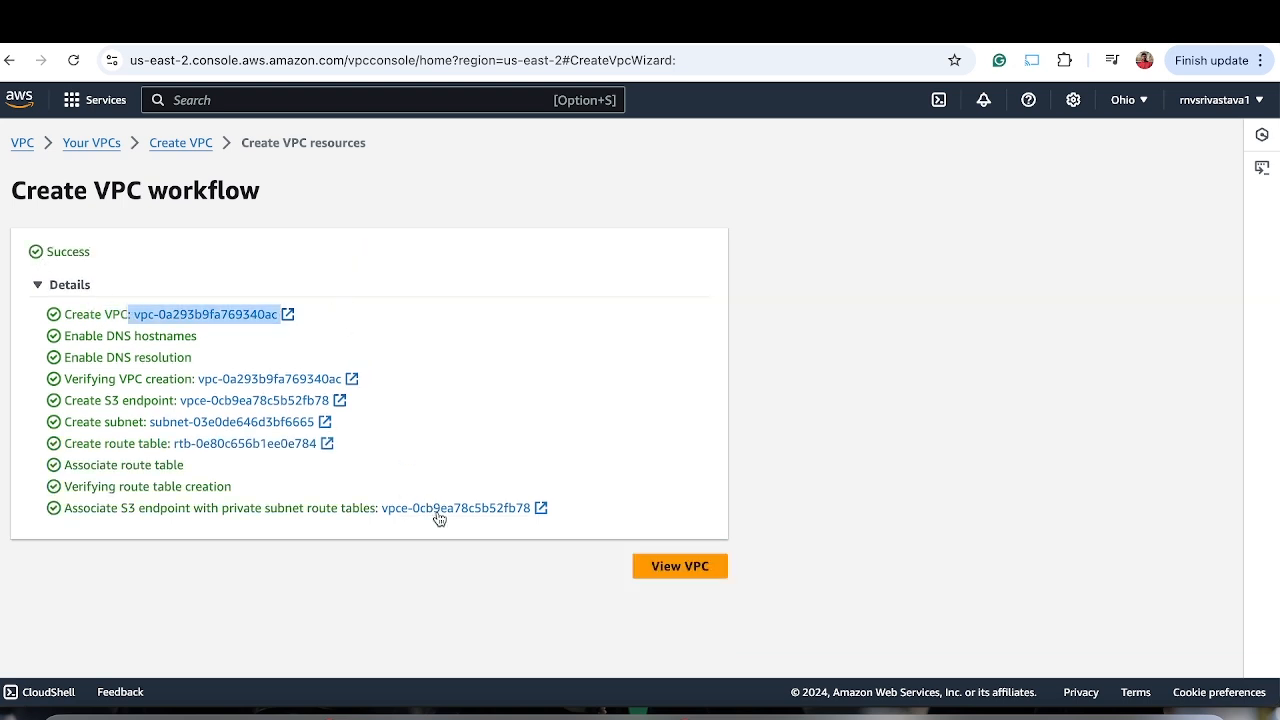
click(576, 551)
drag(590, 514, 381, 513)
click(401, 578)
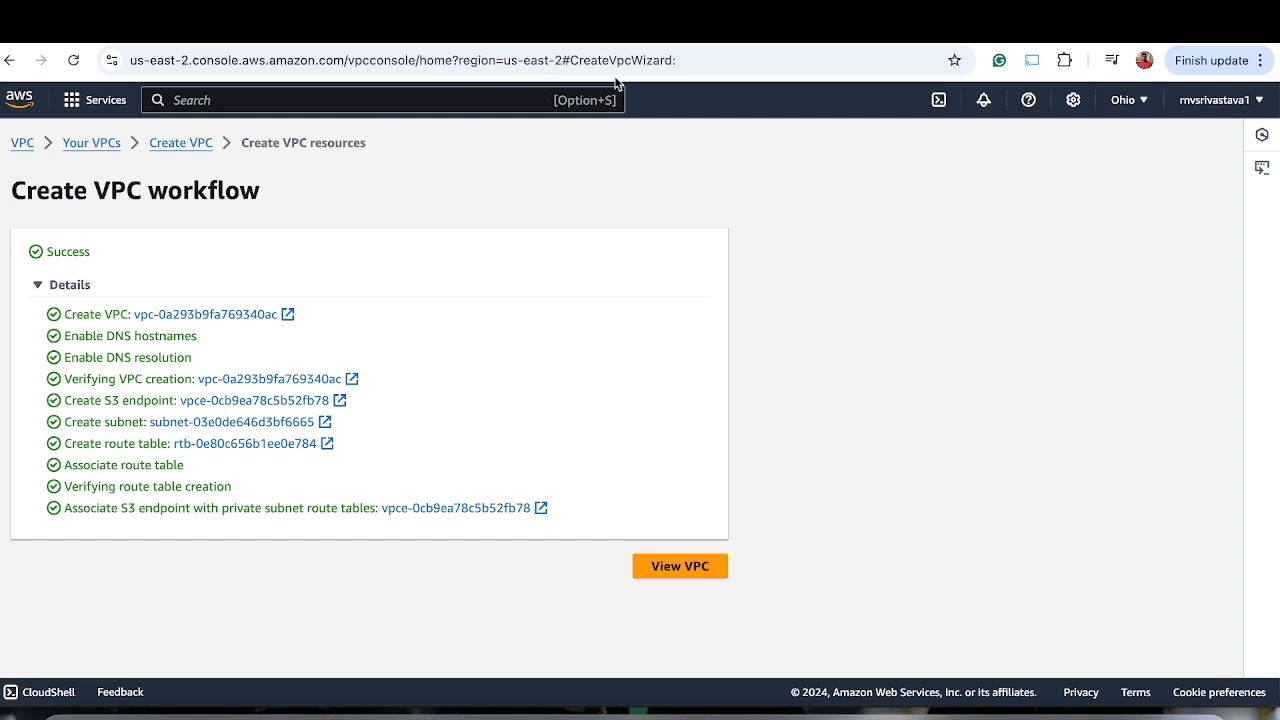
- Switch to the Lambda functions page and start a new function named s3accessfunction
click(730, 26)
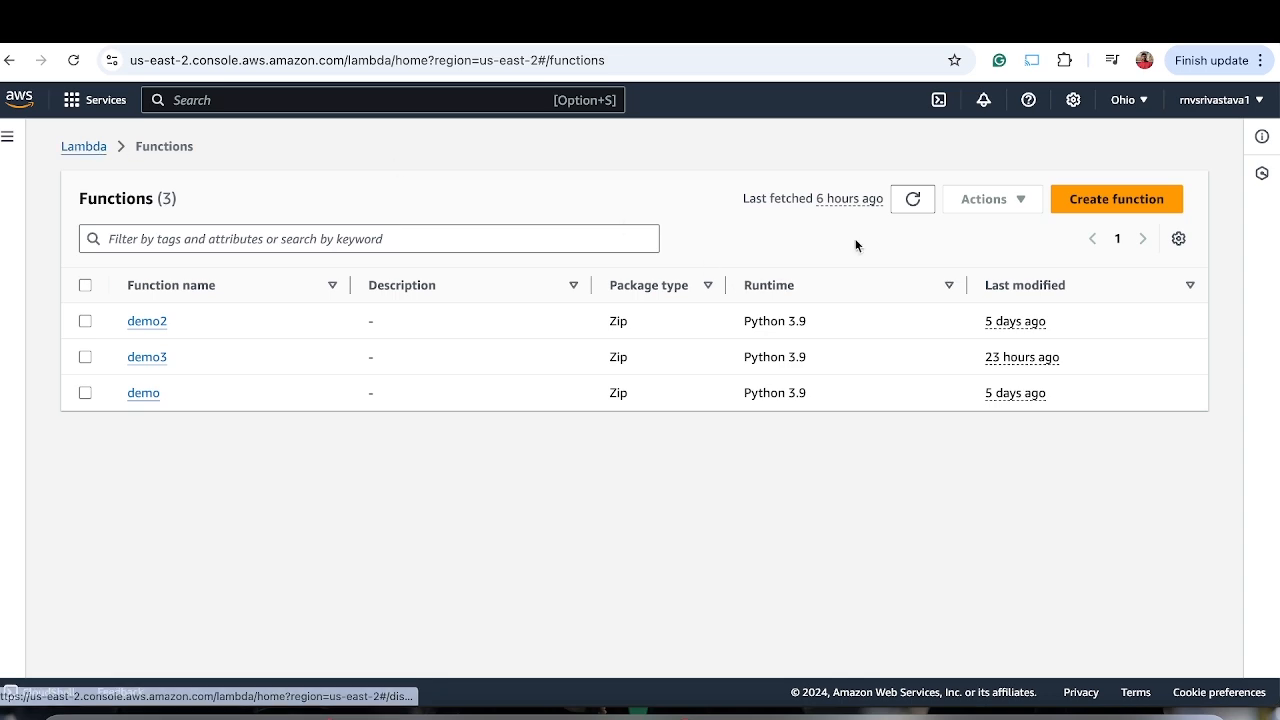
click(1095, 198)
scroll(250, 370, down, 1)
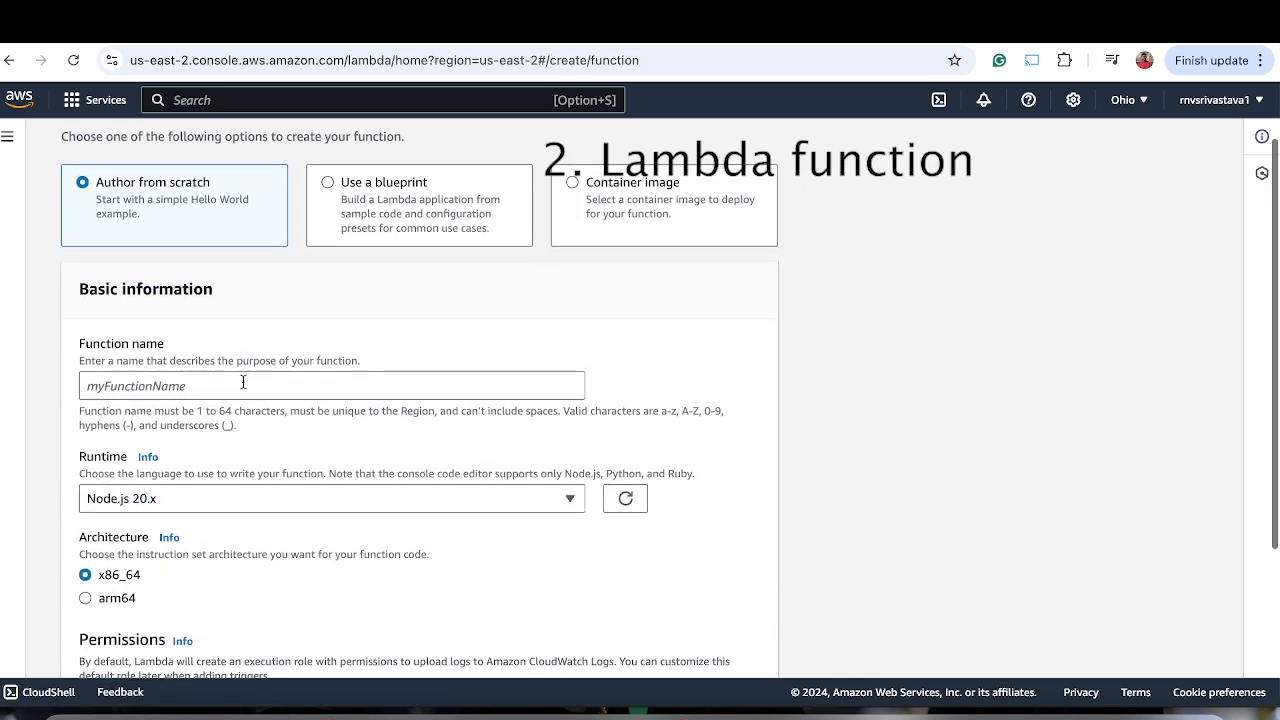
click(231, 386)
text(s3)
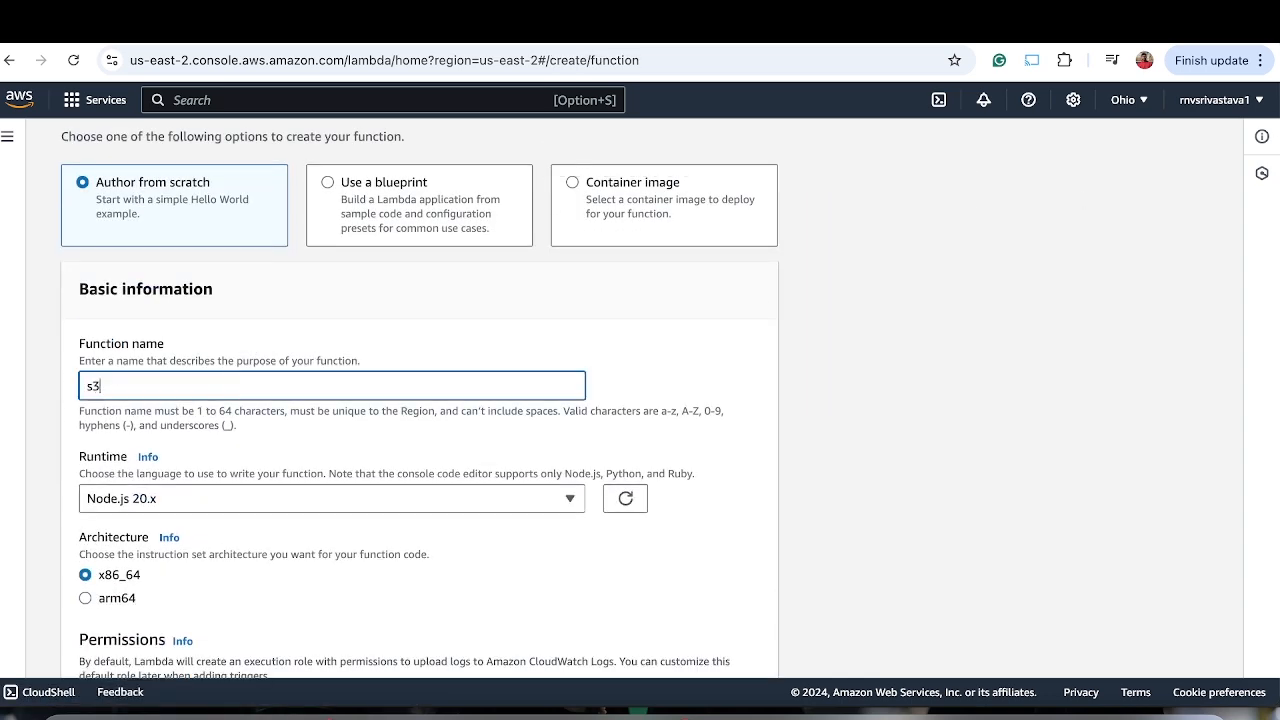
text(access)
scroll(669, 403, down, 1)
text(fun)
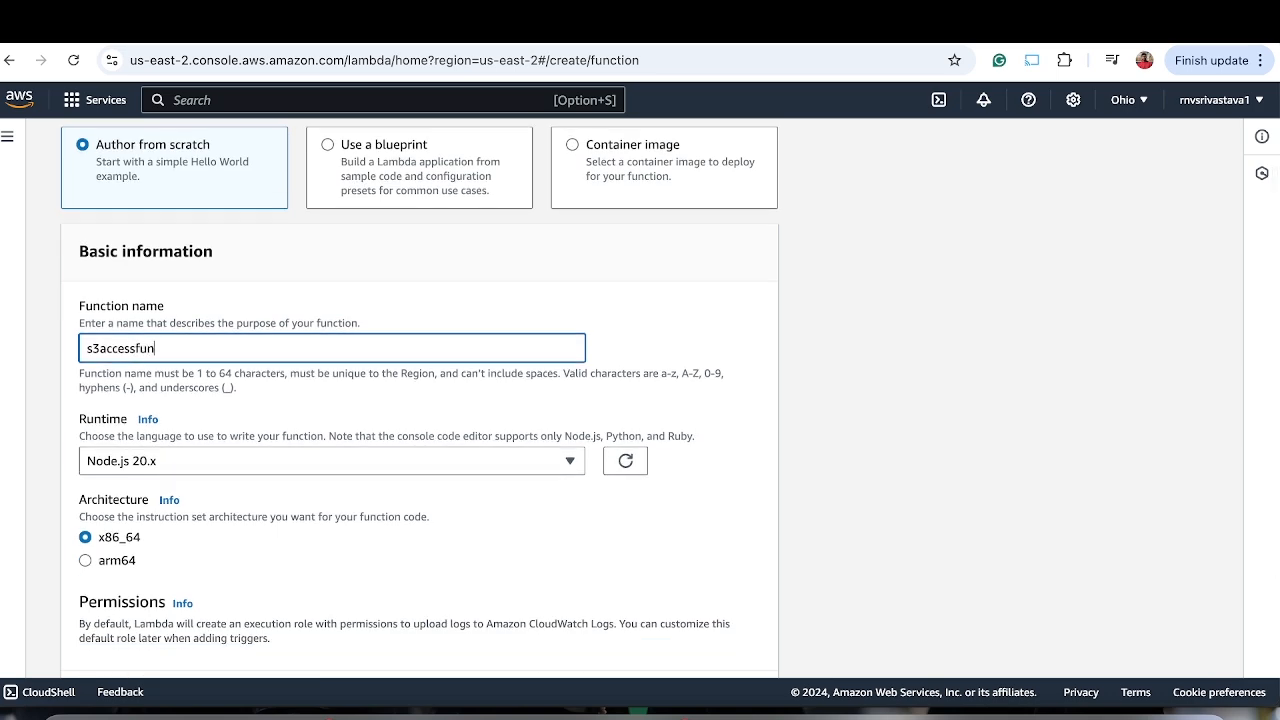
text(ction)
- Set the function's runtime to Python 3.9
scroll(229, 517, down, 2)
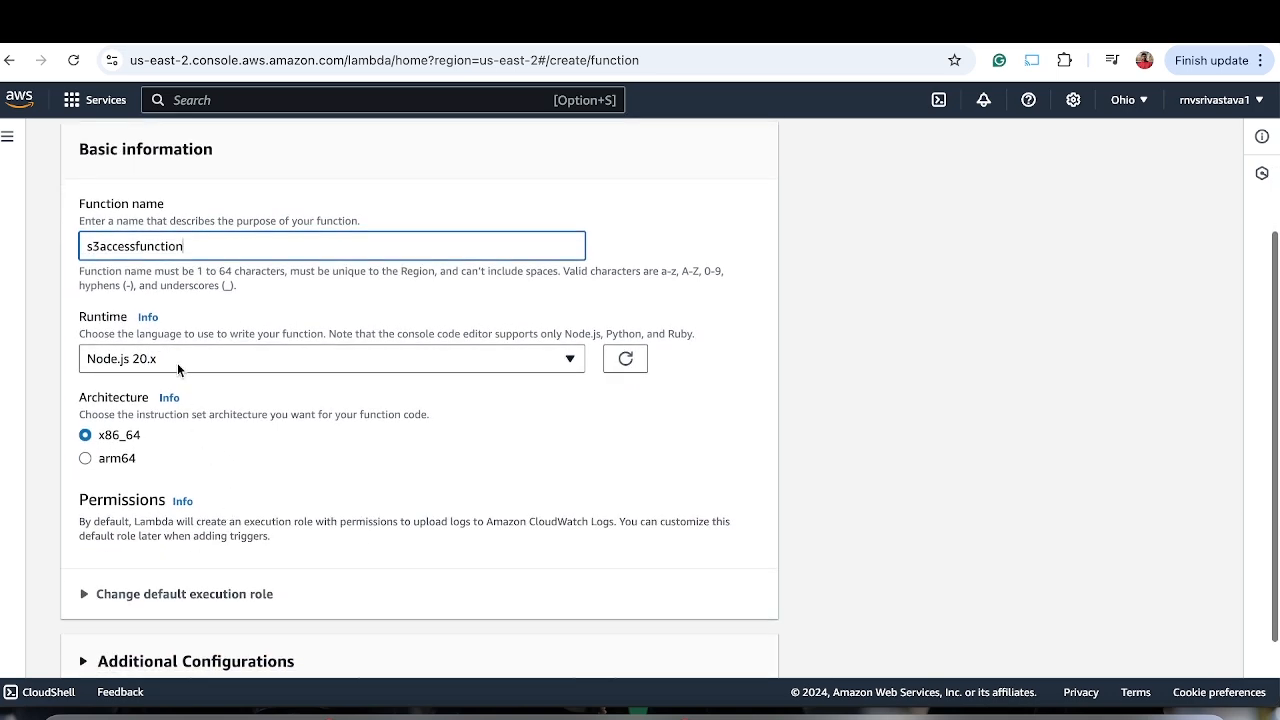
click(177, 358)
scroll(193, 603, down, 5)
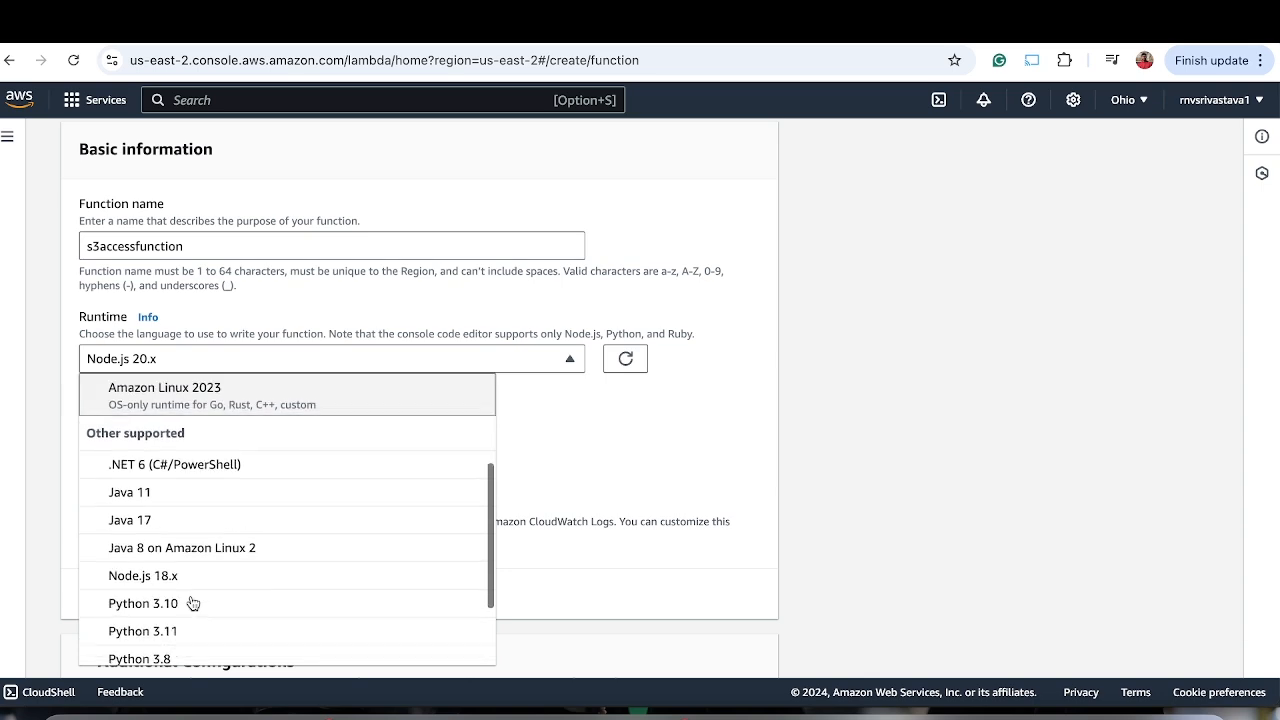
scroll(195, 608, down, 1)
click(180, 594)
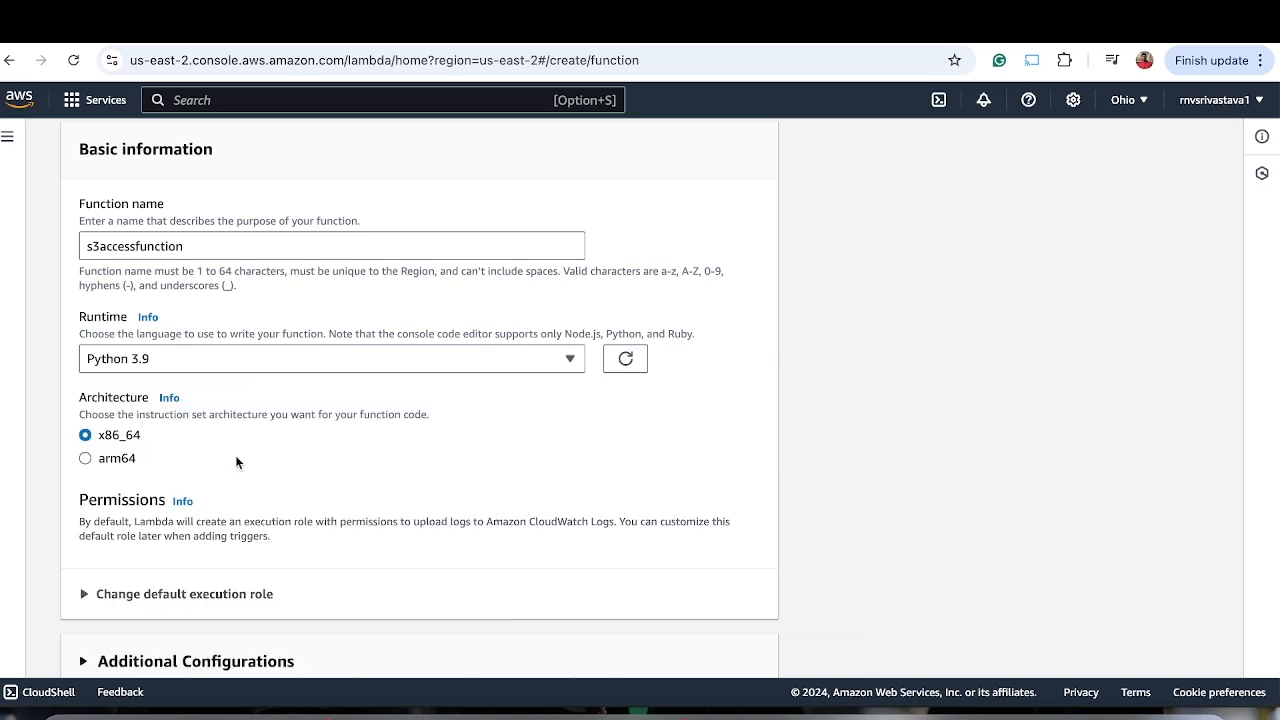
- Change the default execution role to the existing role service-role/demo3-role-0nfch5i5
scroll(237, 460, down, 2)
click(150, 502)
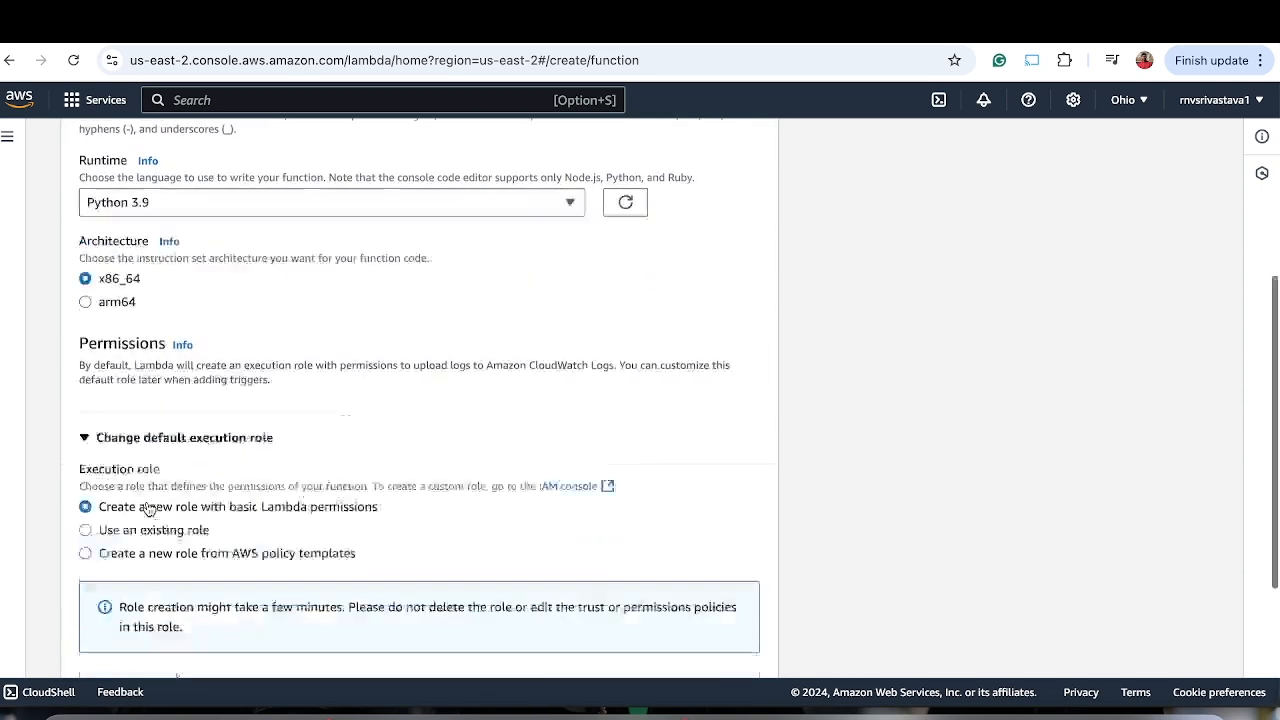
scroll(200, 465, down, 2)
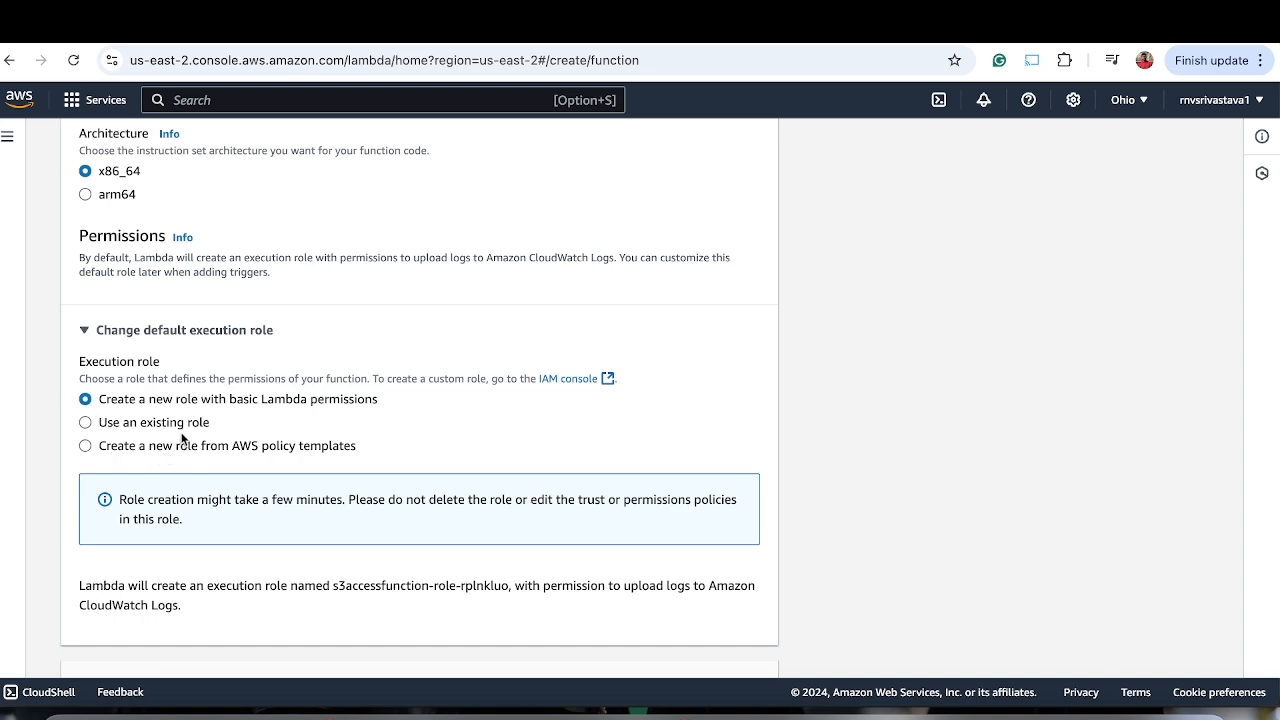
click(180, 428)
scroll(178, 426, down, 1)
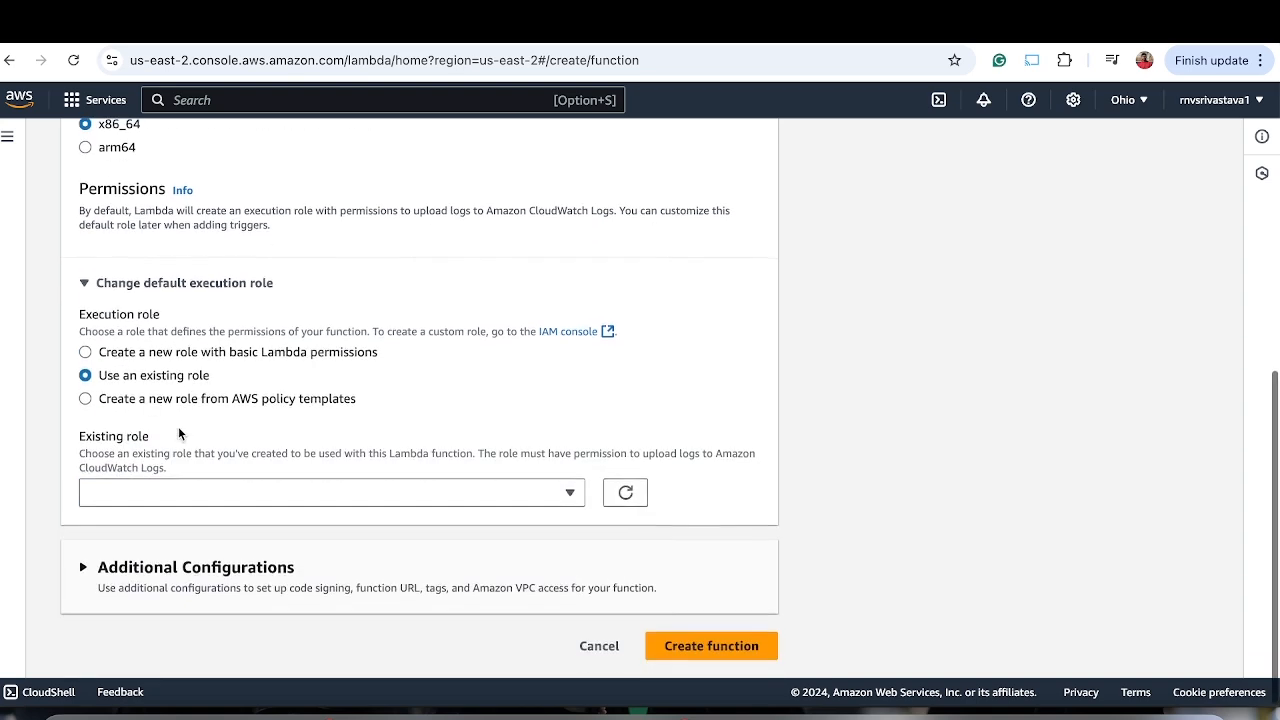
click(169, 490)
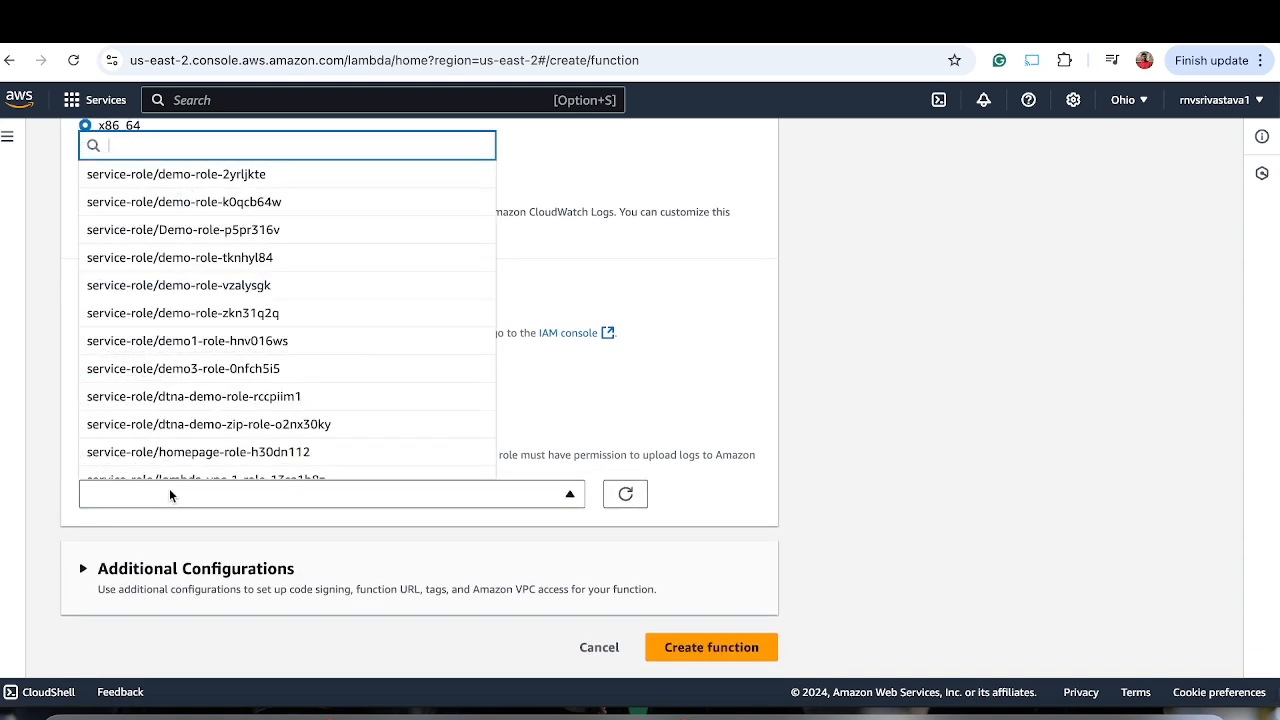
click(260, 368)
- Expand the additional configurations of the new function
scroll(184, 562, down, 1)
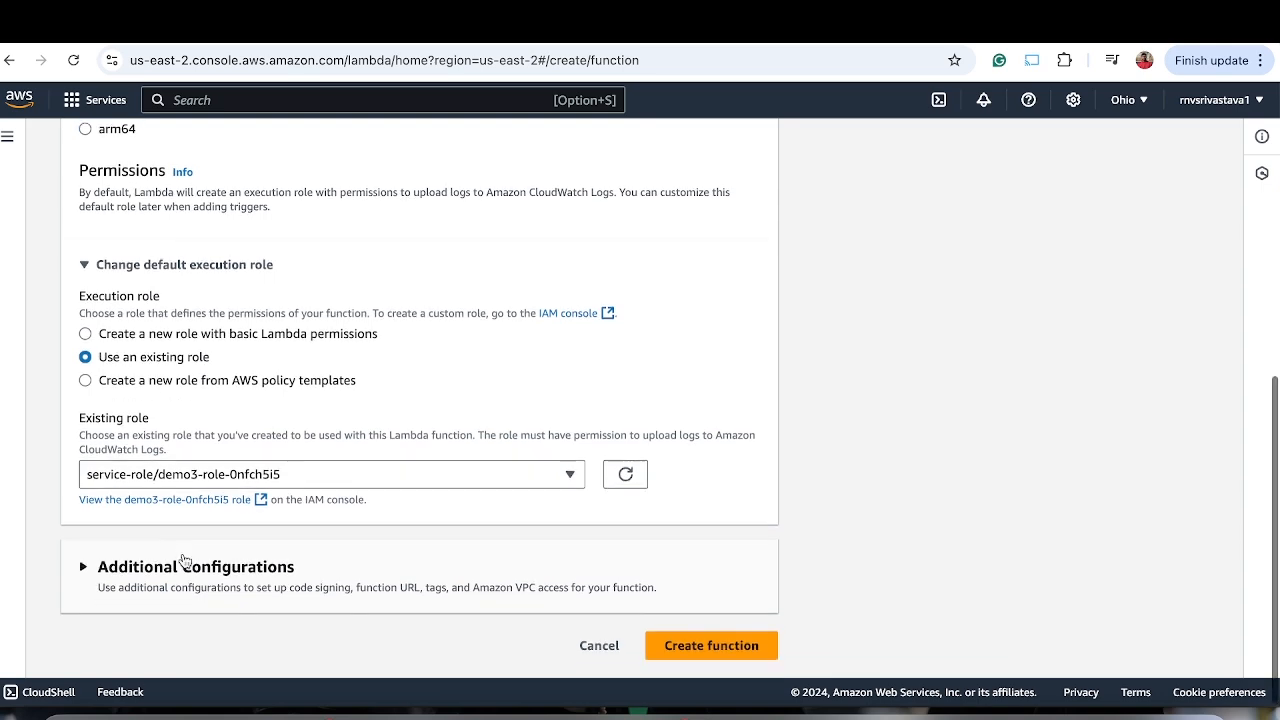
click(146, 575)
scroll(243, 540, down, 2)
scroll(243, 540, down, 1)
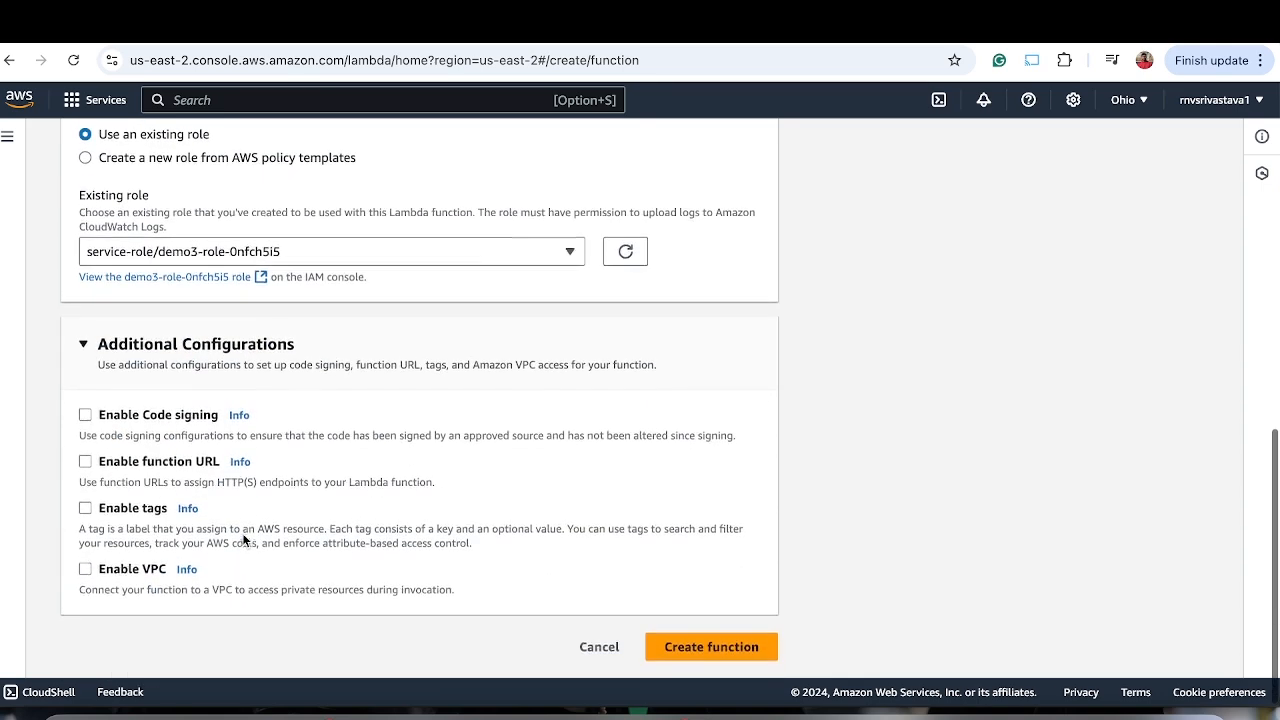
click(85, 508)
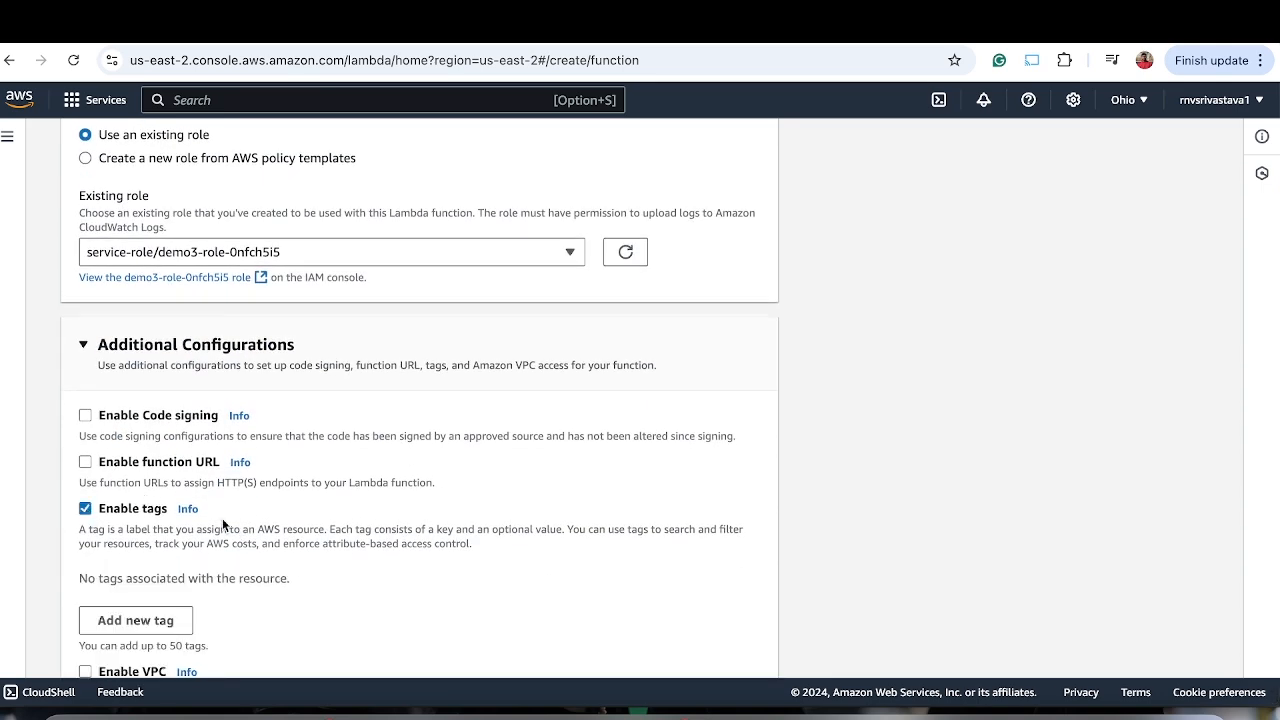
scroll(222, 518, down, 2)
click(86, 409)
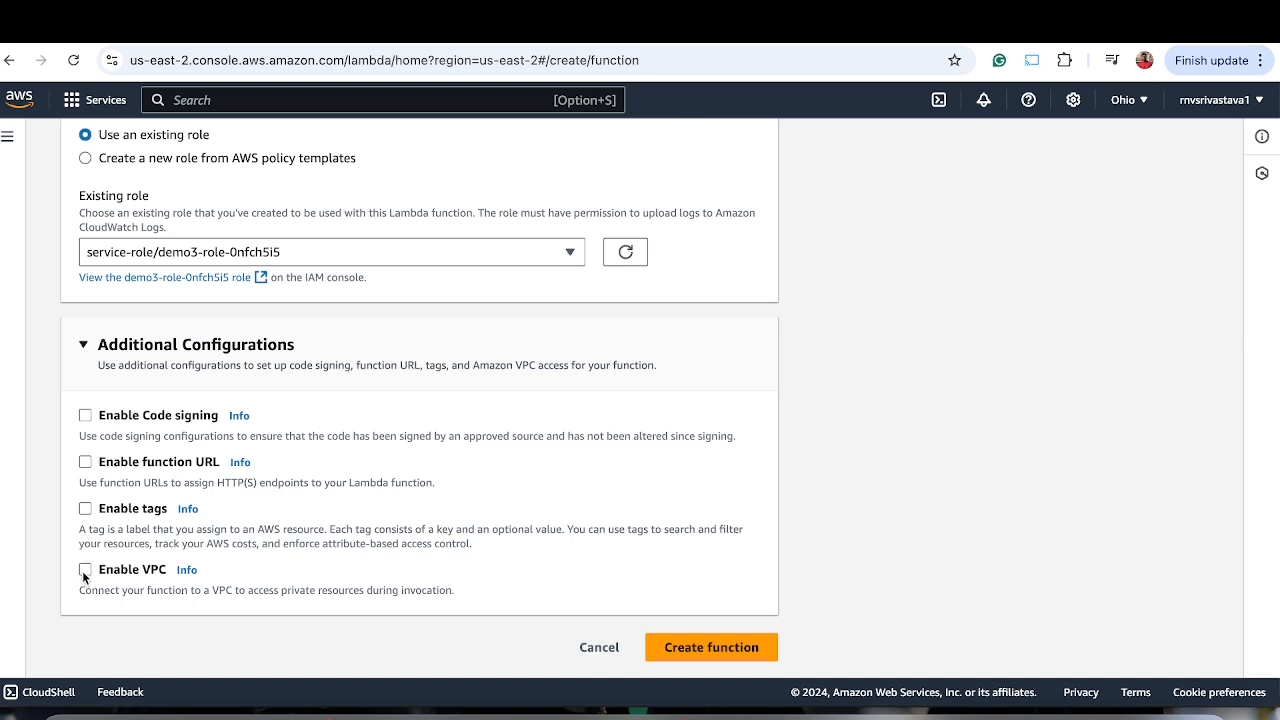
- Enable VPC access for the function and choose the VPC named s3-vpc-endpoint-1-vpc
click(85, 569)
scroll(244, 570, down, 2)
click(247, 560)
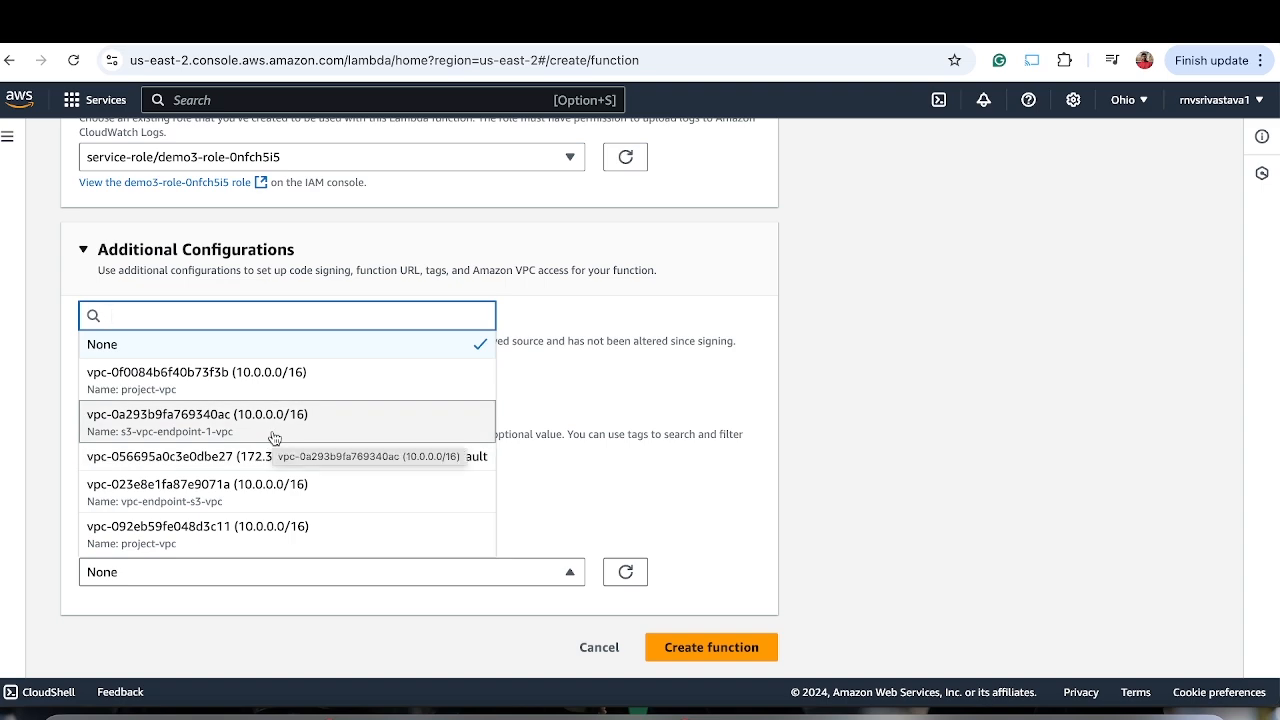
click(237, 428)
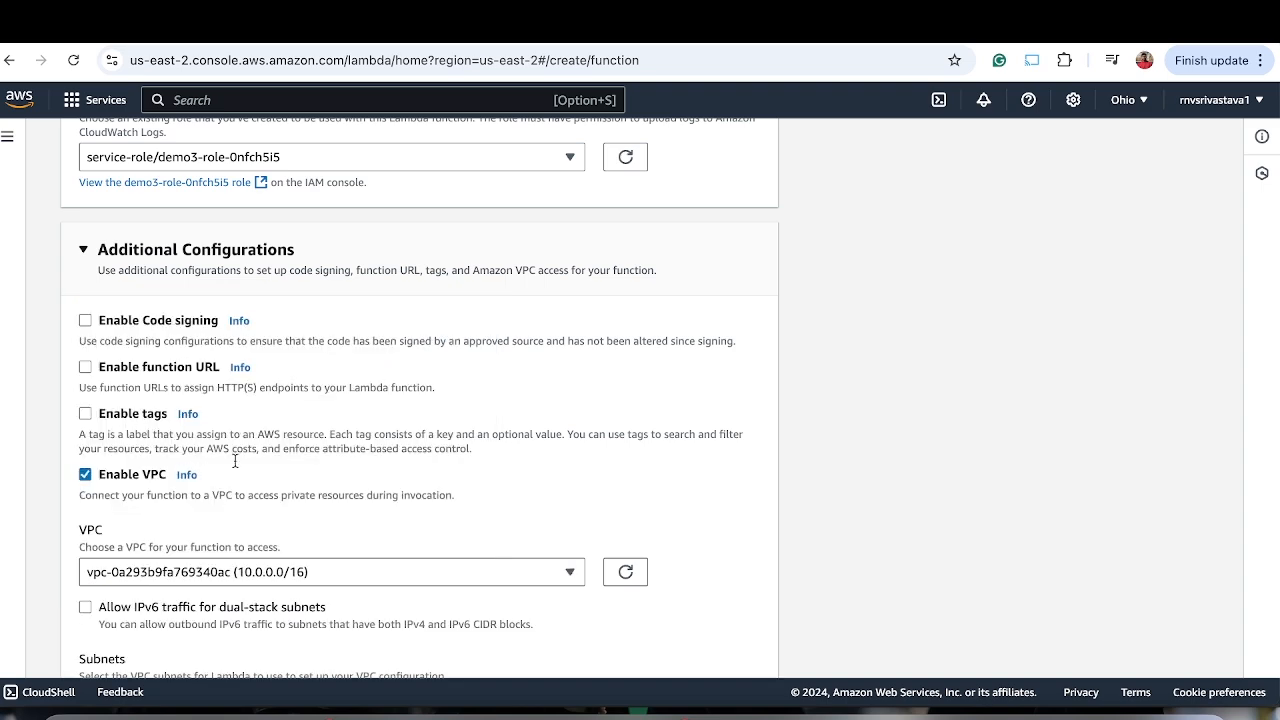
- Select the private subnet s3-vpc-endpoint-1-subnet-private1-us-east-2a for the function's VPC configuration
scroll(247, 600, down, 5)
scroll(309, 443, down, 1)
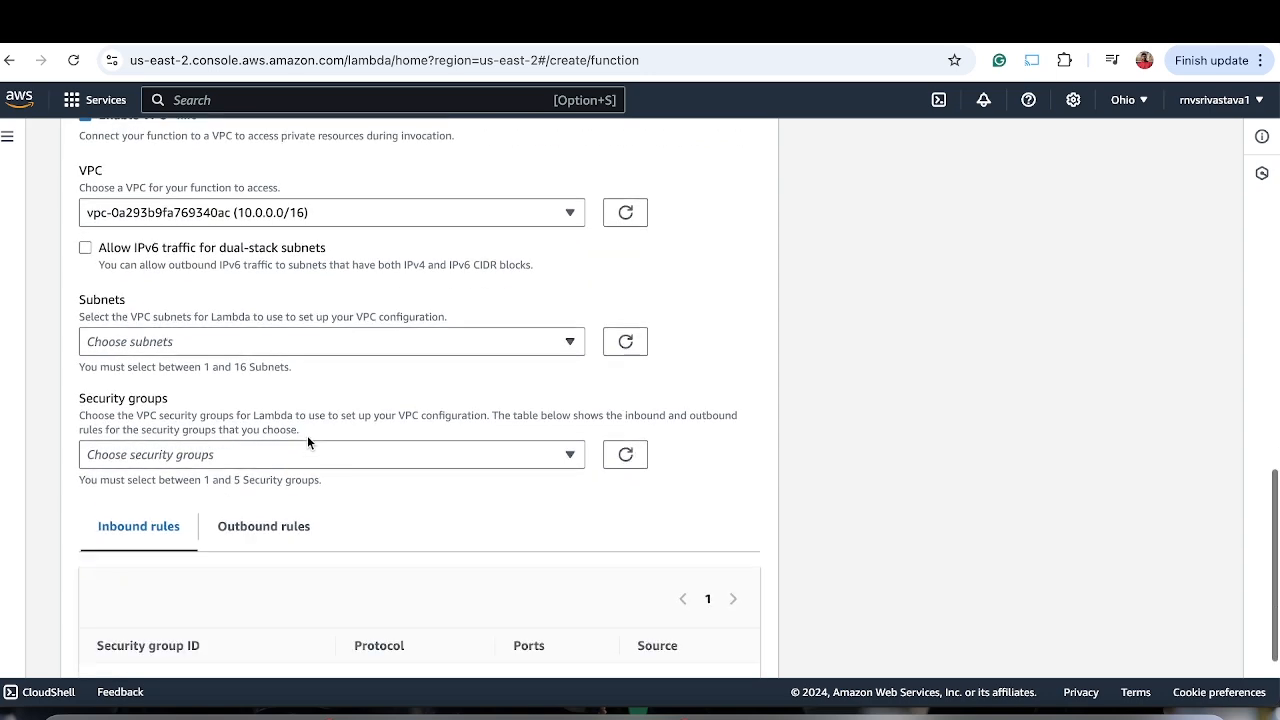
click(247, 342)
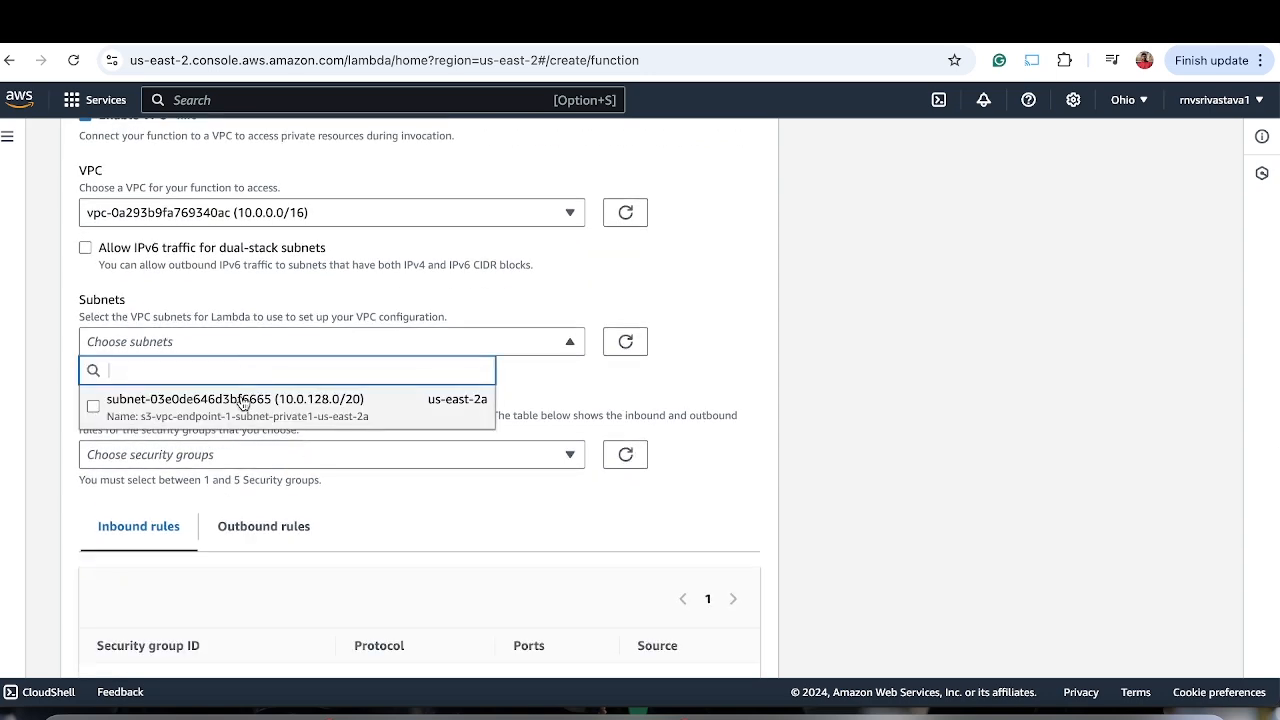
click(298, 420)
click(370, 488)
- Assign the default VPC security group and create the function
scroll(370, 488, down, 4)
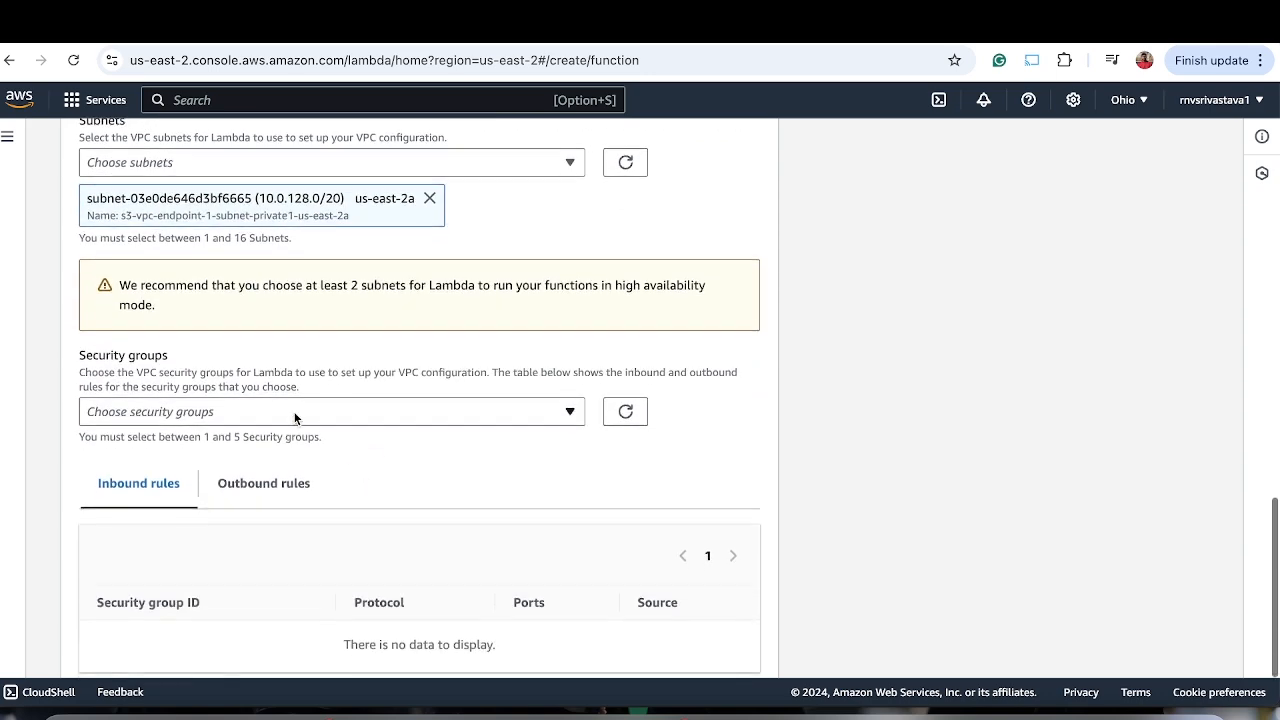
click(294, 413)
click(252, 483)
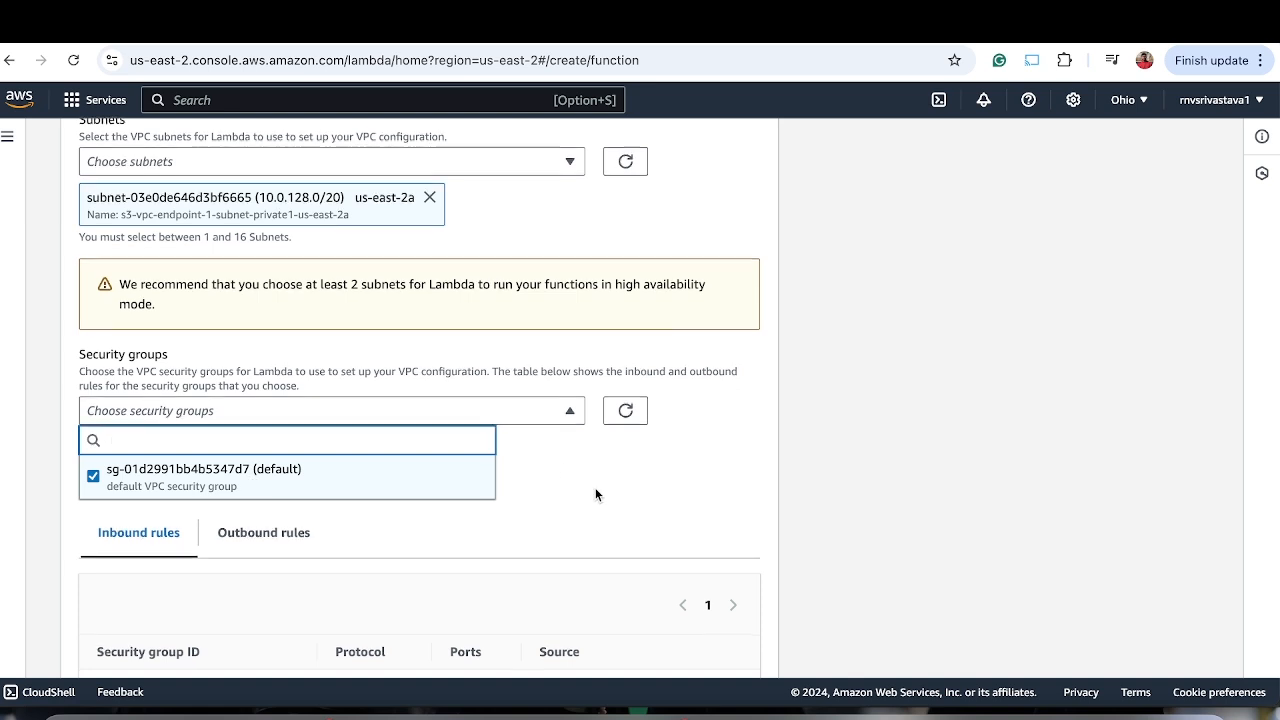
scroll(595, 487, down, 2)
click(826, 350)
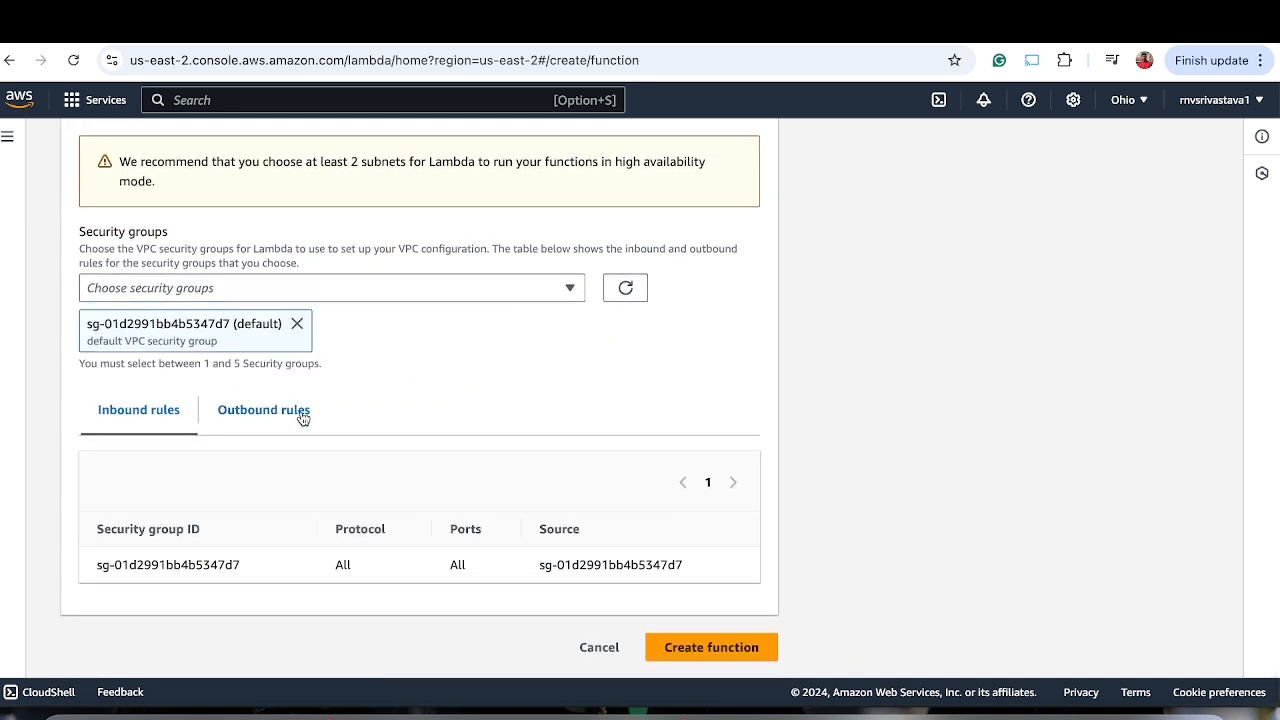
click(700, 649)
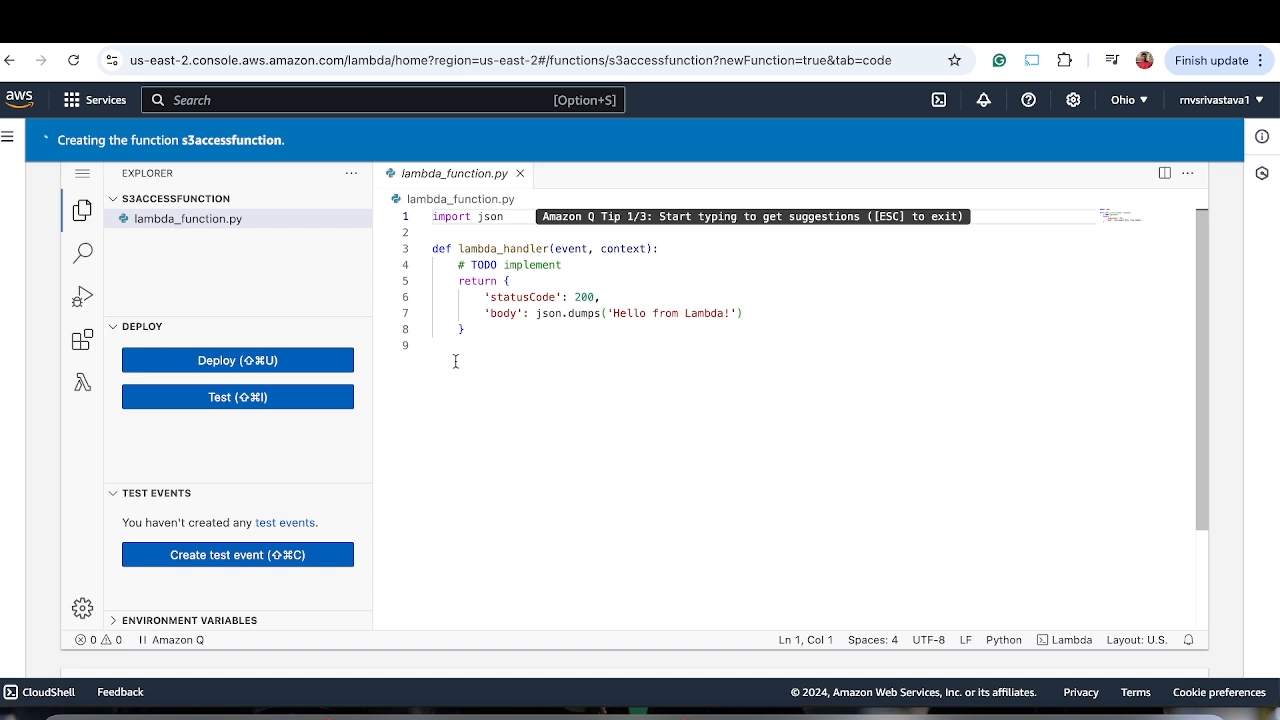
- Replace all code in lambda_function.py with the copied boto3 script that lists the objects of the bucket sample-vpc11
click(455, 361)
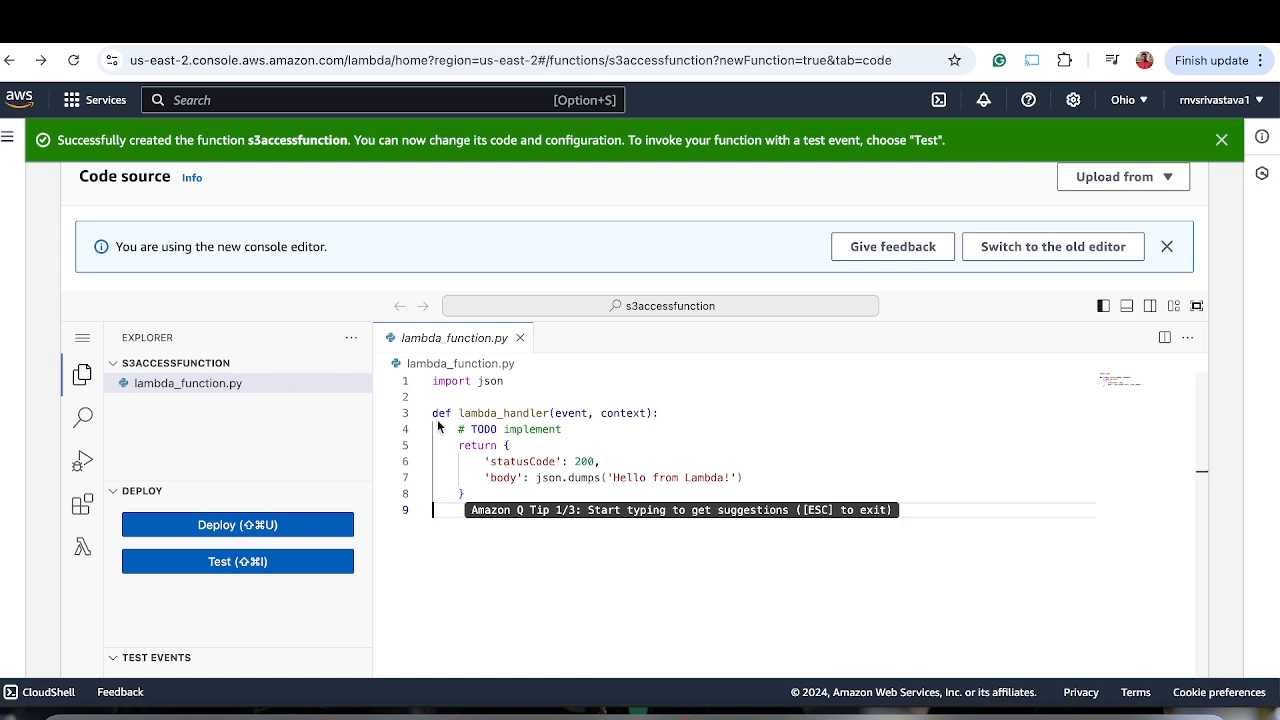
key(super+a)
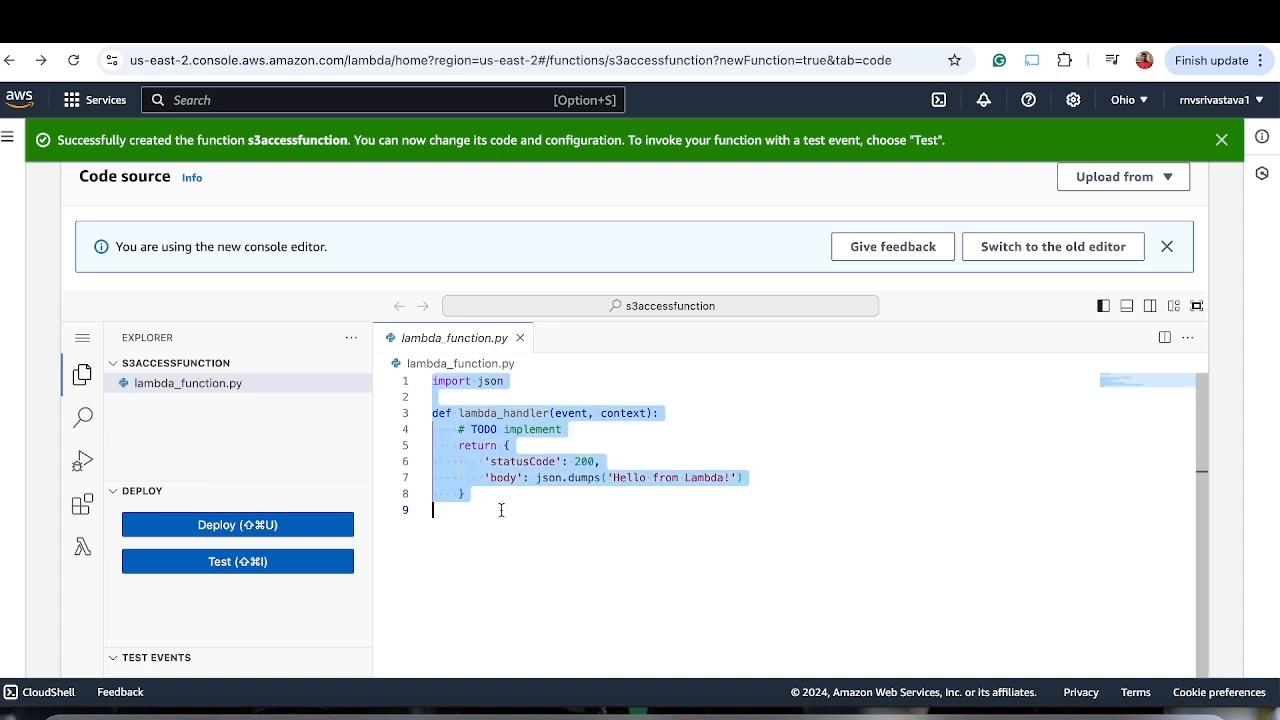
key(super+v)
- Review the handler code in lambda_function.py, including the assigned bucket name and its success and error responses
scroll(515, 485, down, 1)
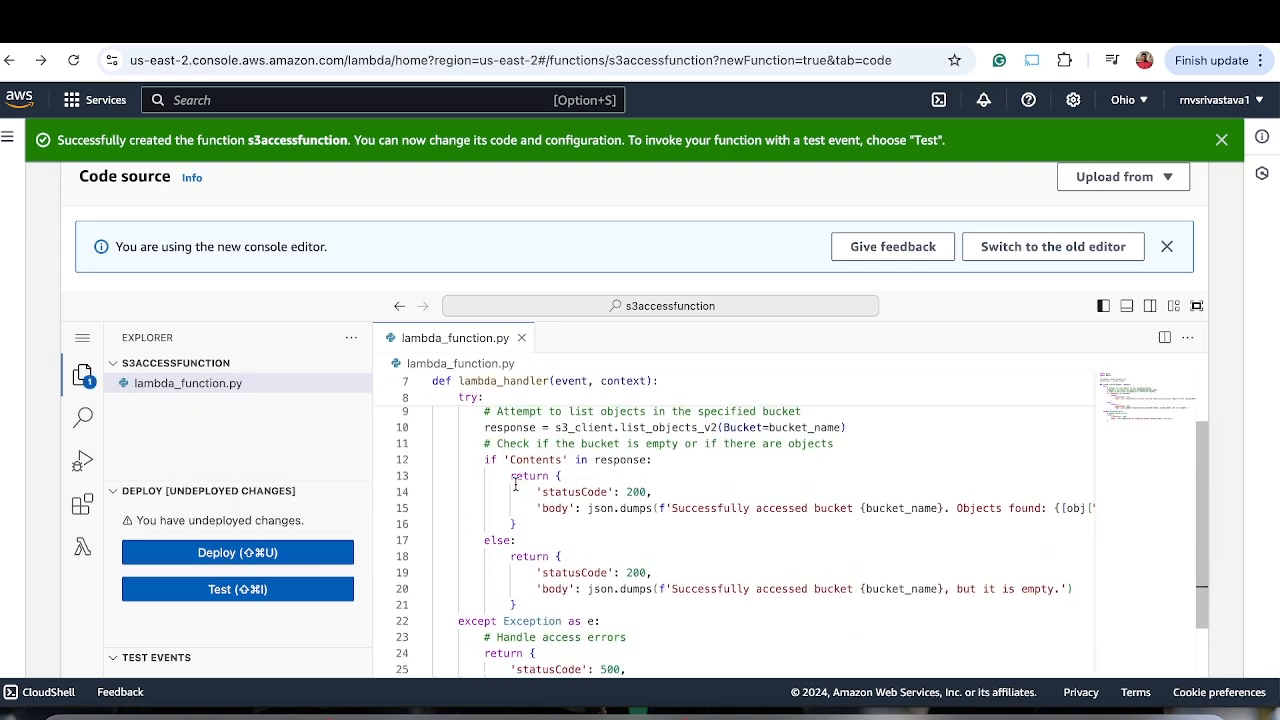
scroll(298, 468, down, 1)
scroll(536, 448, up, 1)
scroll(536, 448, up, 1)
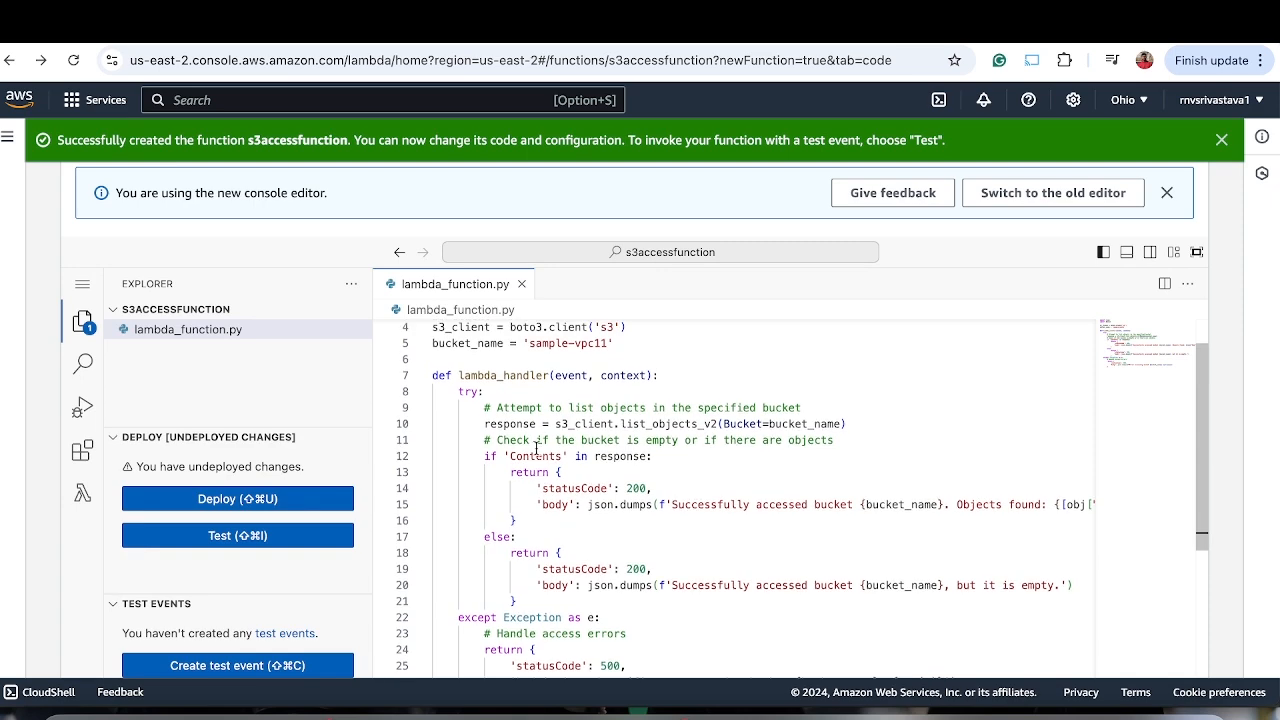
scroll(536, 448, down, 1)
scroll(531, 446, up, 2)
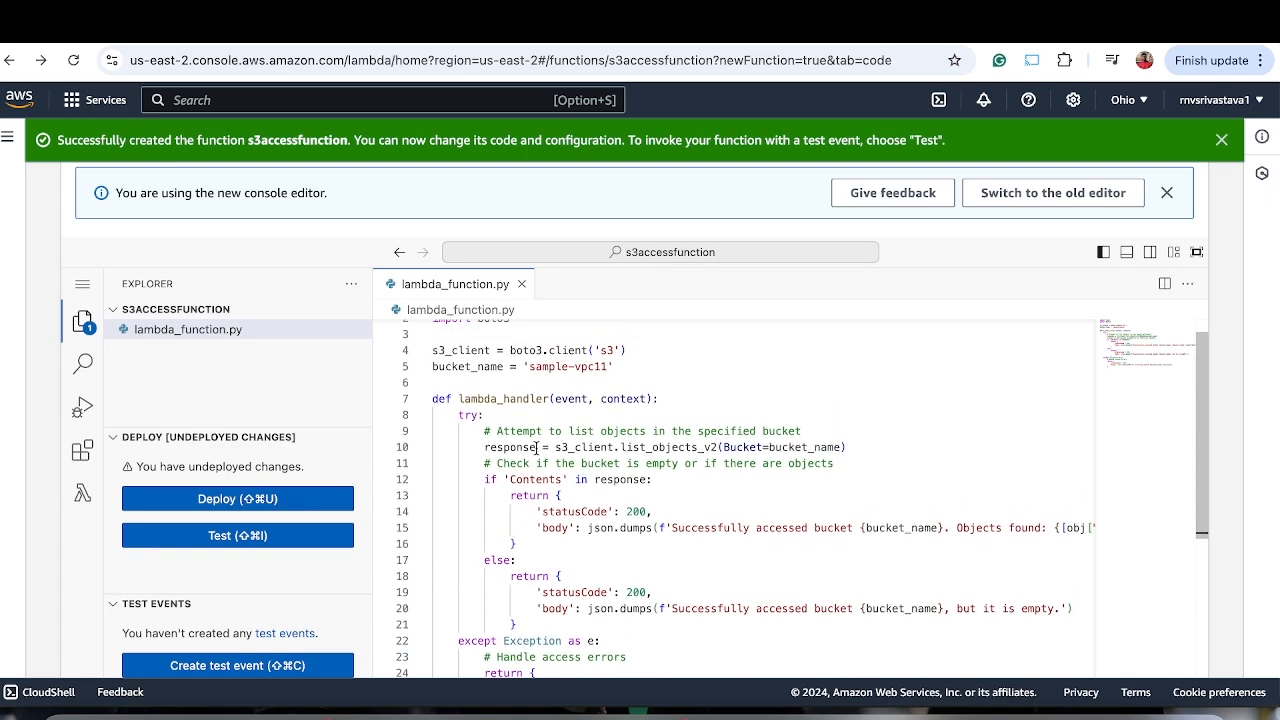
scroll(601, 402, down, 1)
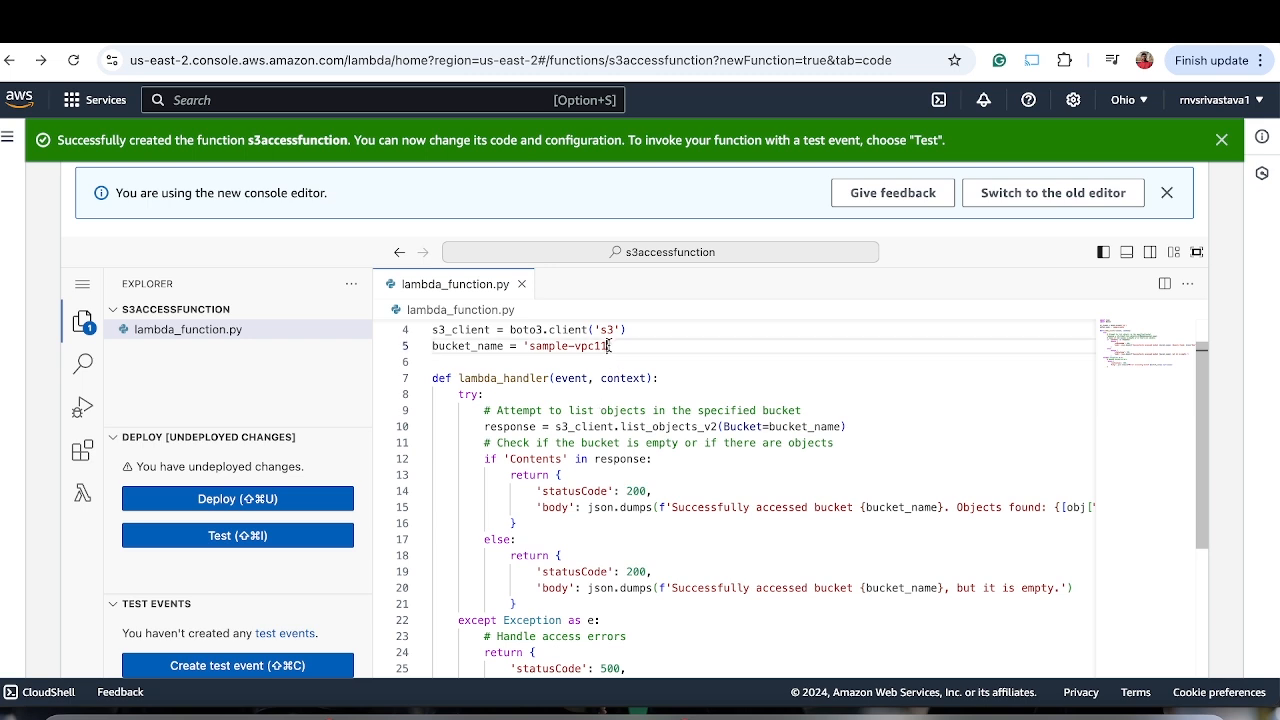
drag(608, 346, 528, 347)
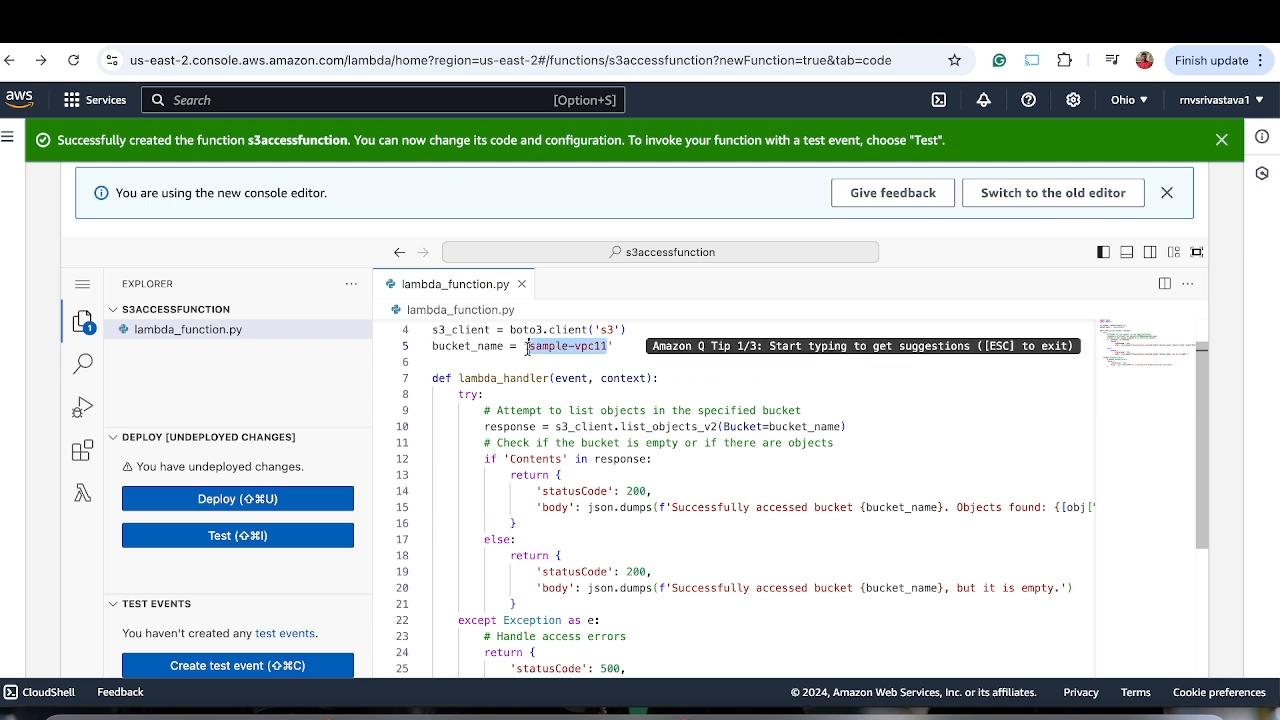
- Switch to the sample-vpc11 bucket in Amazon S3 and examine its permissions and objects
click(400, 28)
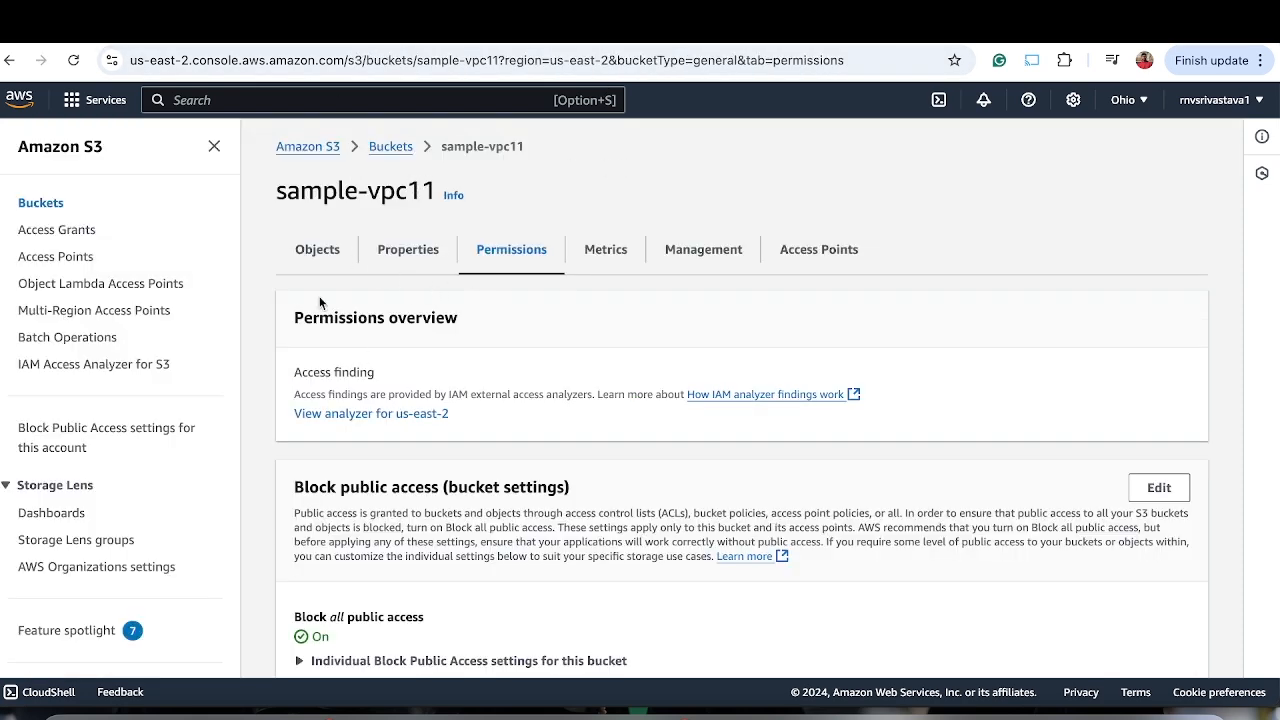
scroll(319, 296, down, 3)
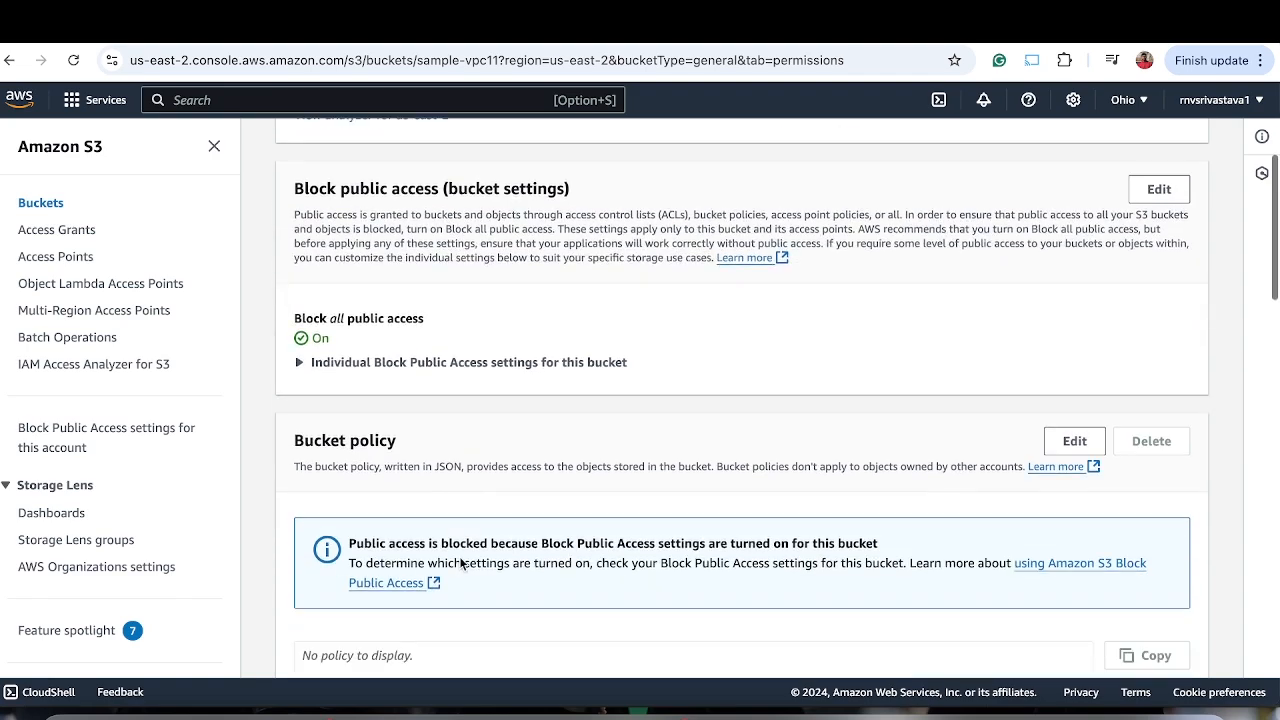
scroll(458, 557, down, 4)
scroll(470, 530, up, 6)
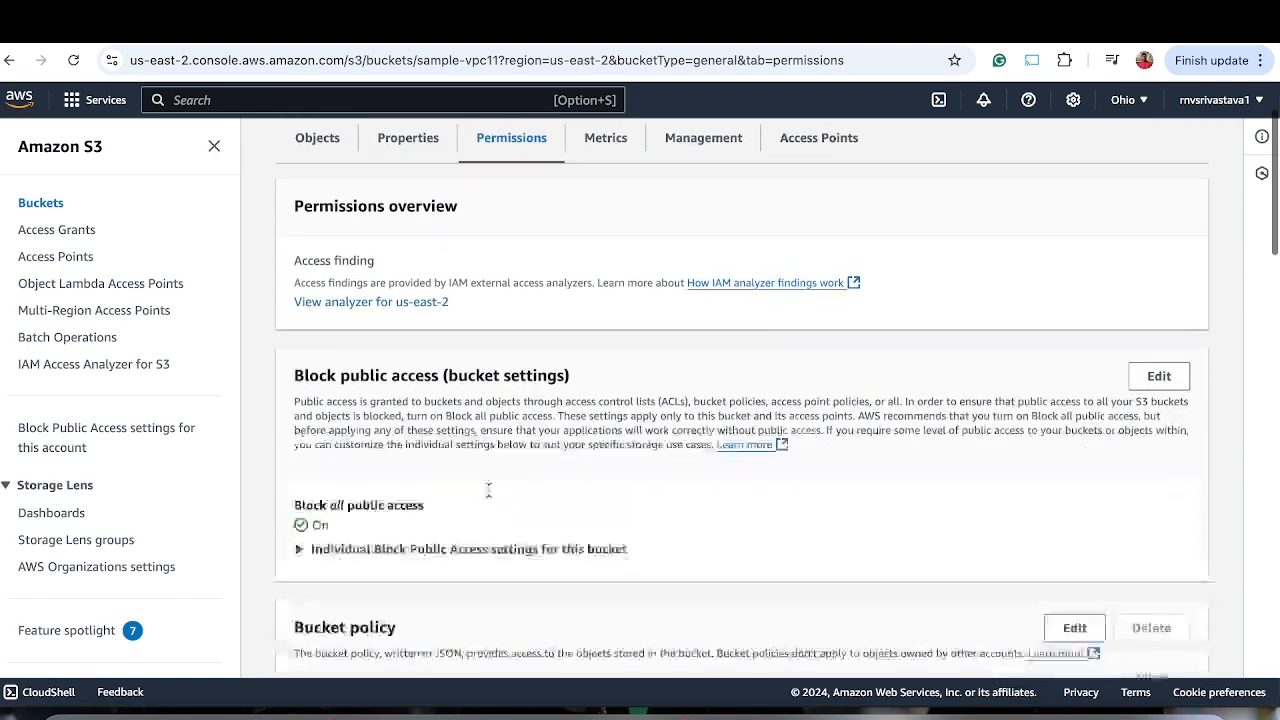
scroll(488, 490, down, 2)
scroll(525, 379, up, 4)
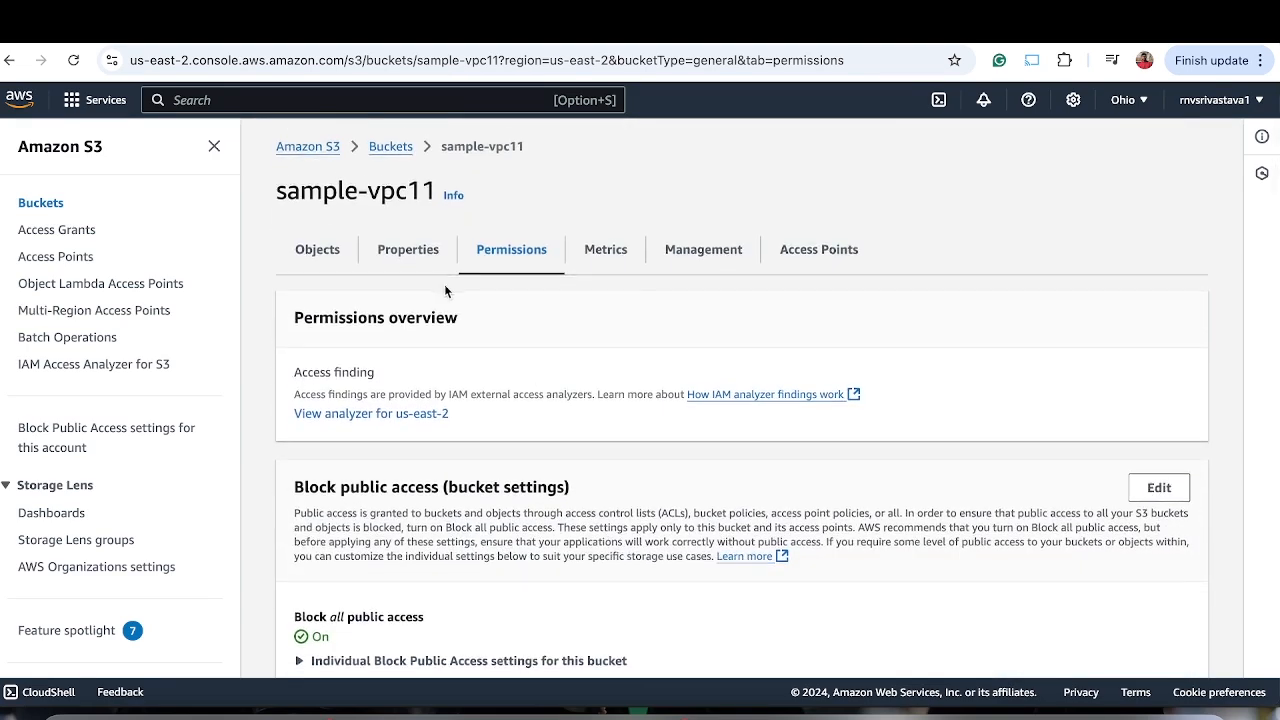
click(317, 247)
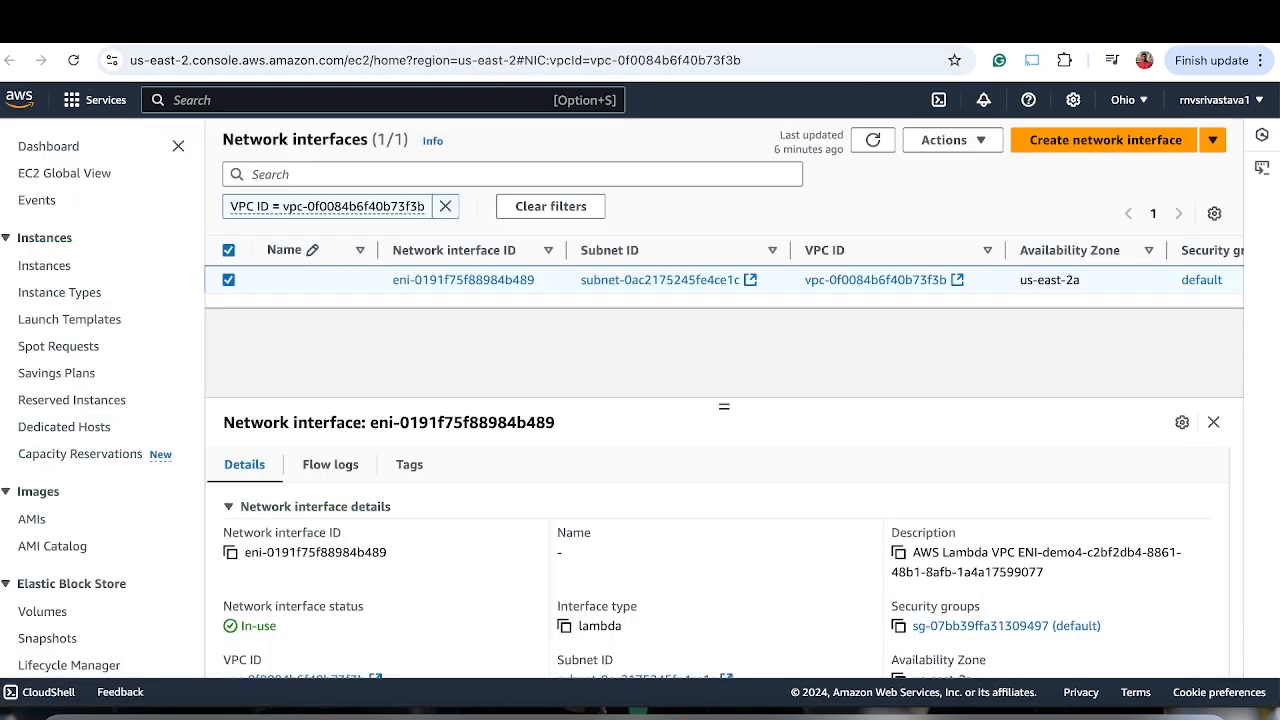
- Return to s3accessfunction in Lambda and deploy the code changes
click(432, 27)
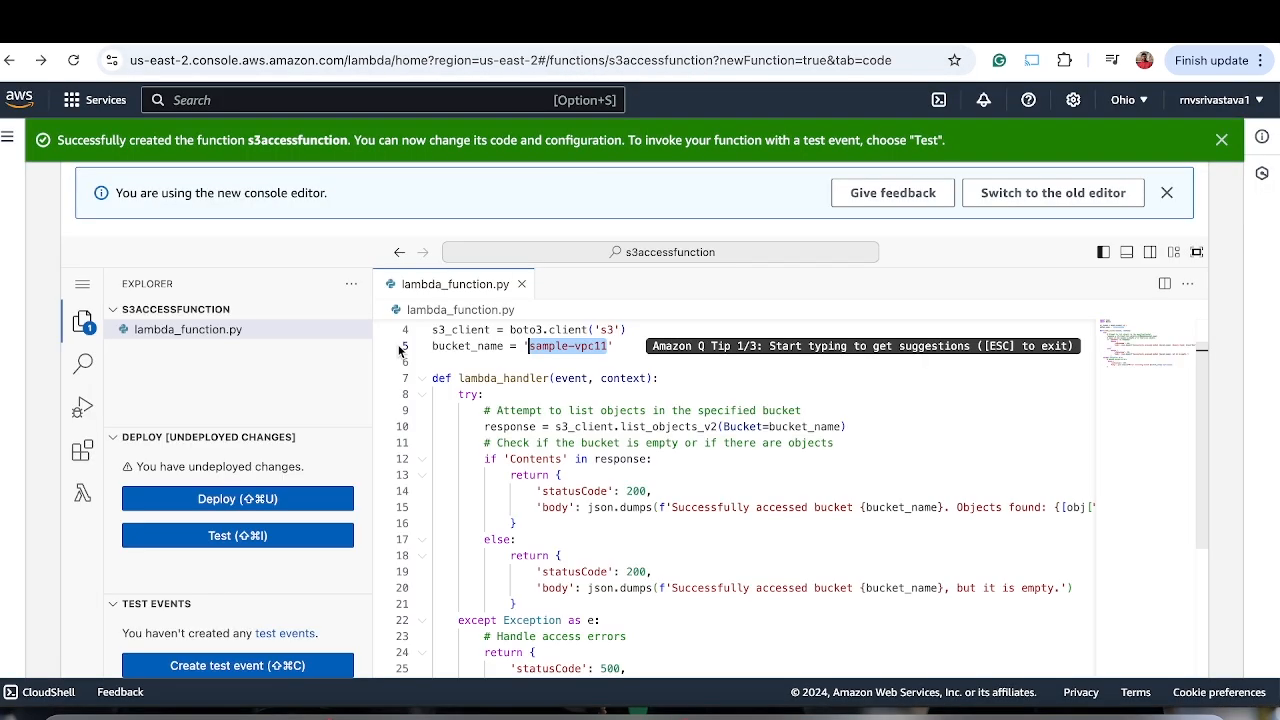
scroll(255, 408, down, 2)
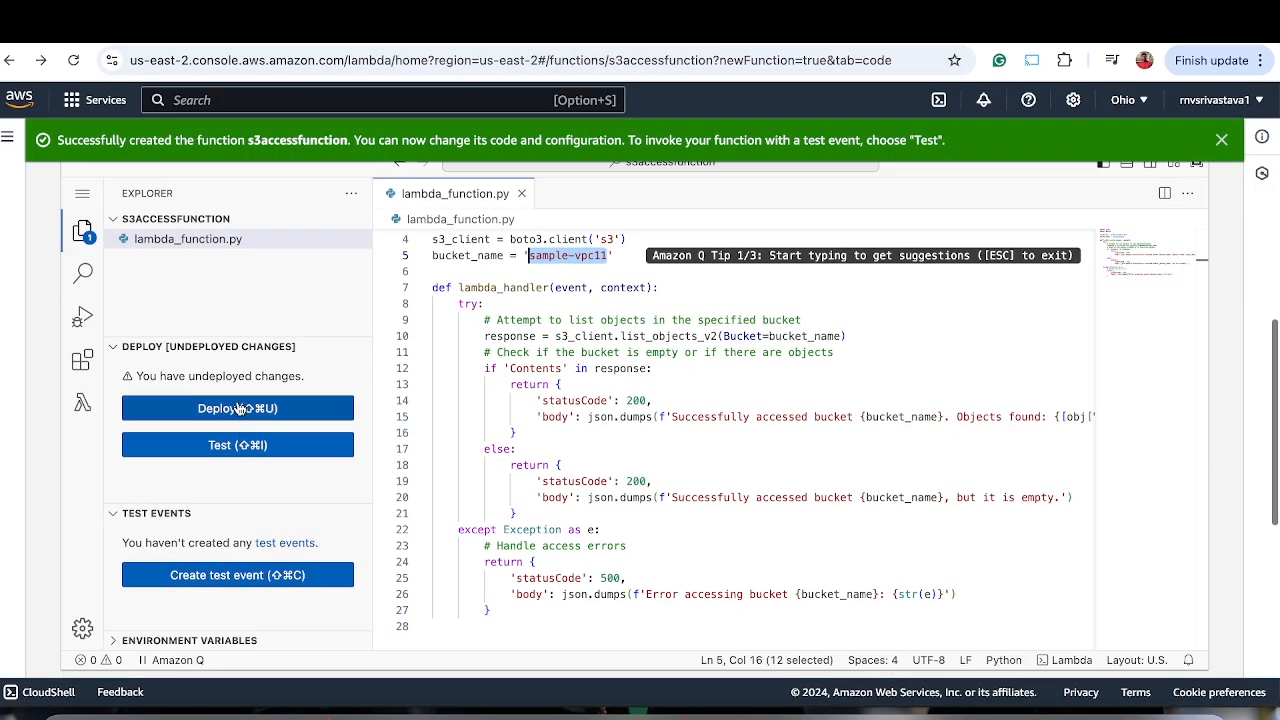
click(238, 408)
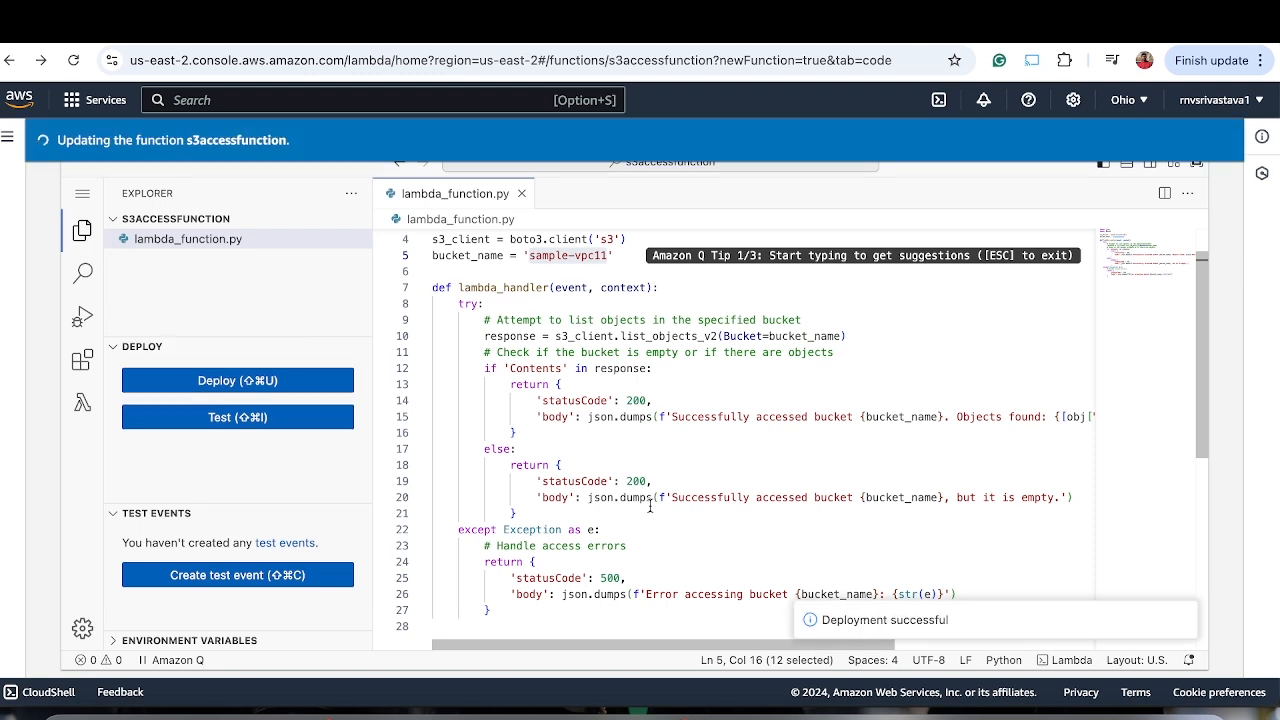
- Create and save a private test event named e1 with the Hello World template, then close its form
click(306, 417)
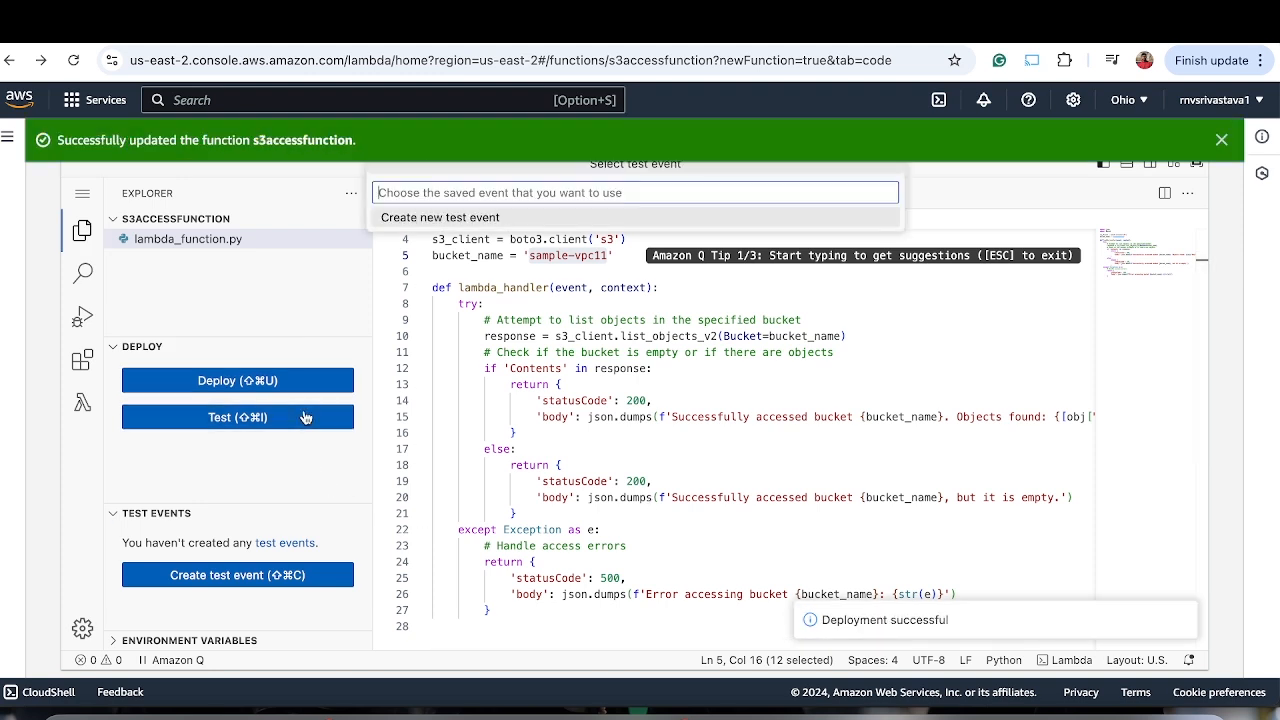
click(455, 217)
click(905, 272)
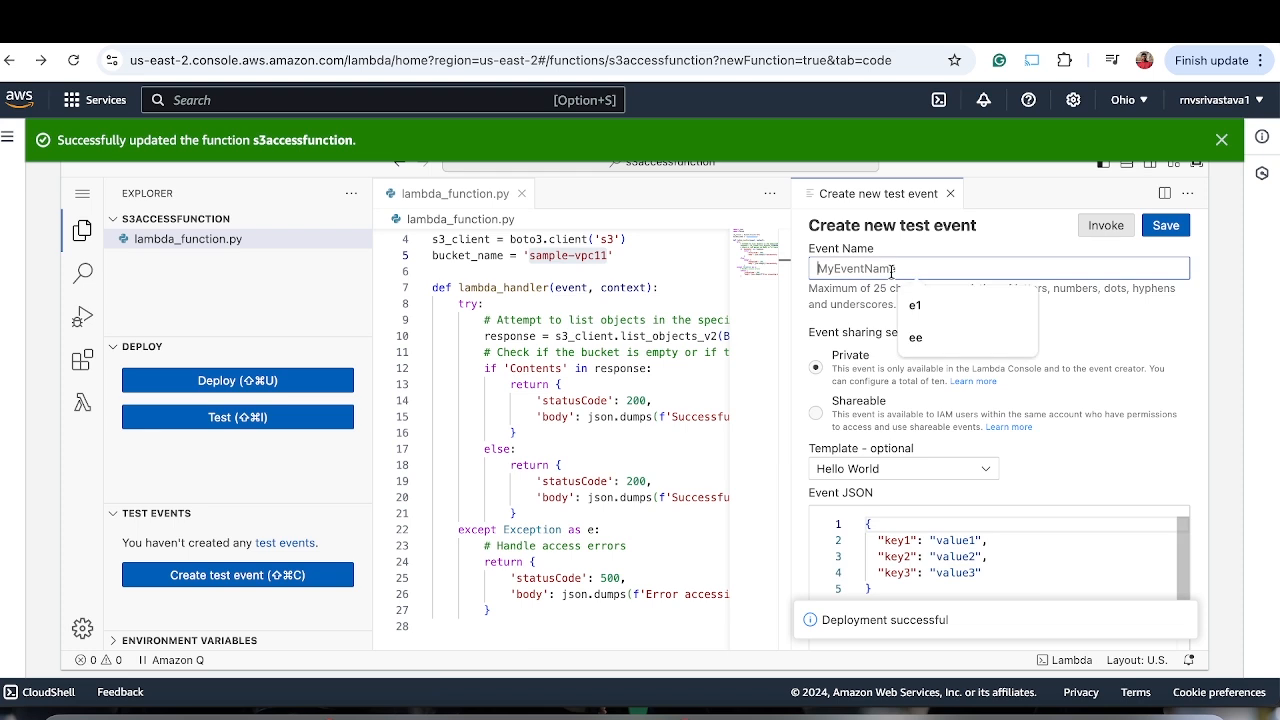
text(e1)
scroll(908, 538, down, 5)
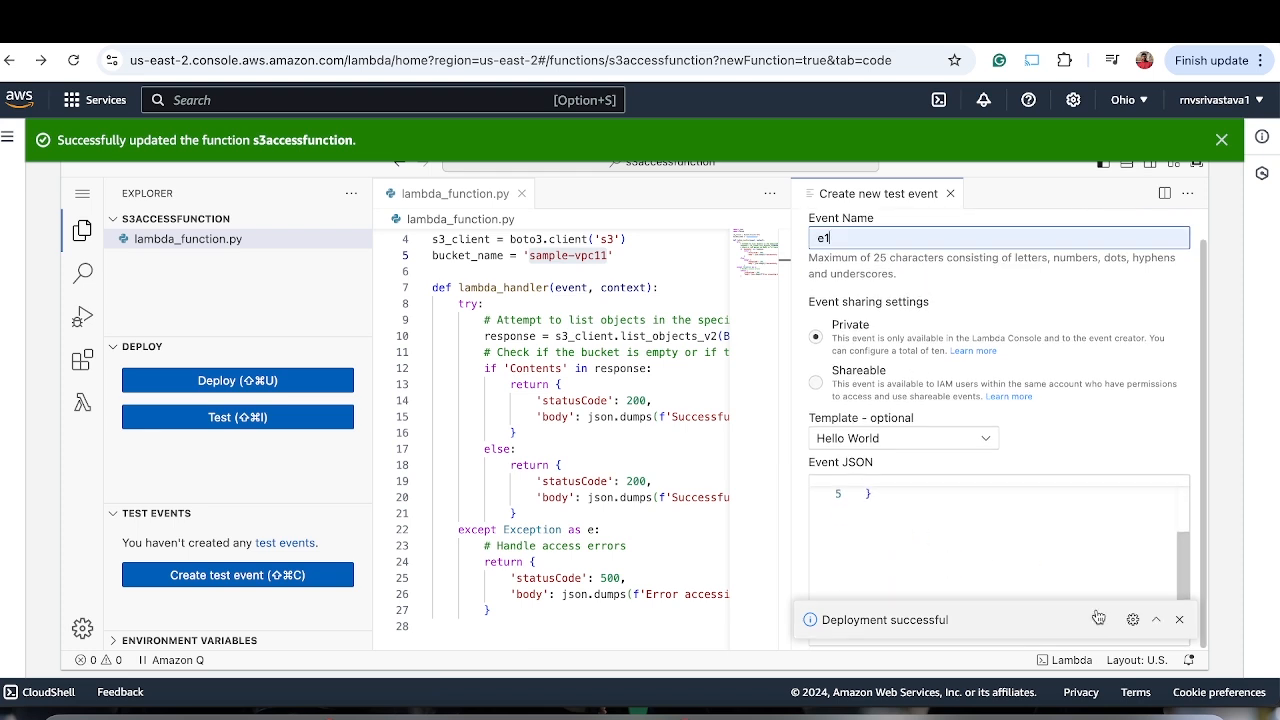
scroll(1085, 530, up, 5)
click(1166, 225)
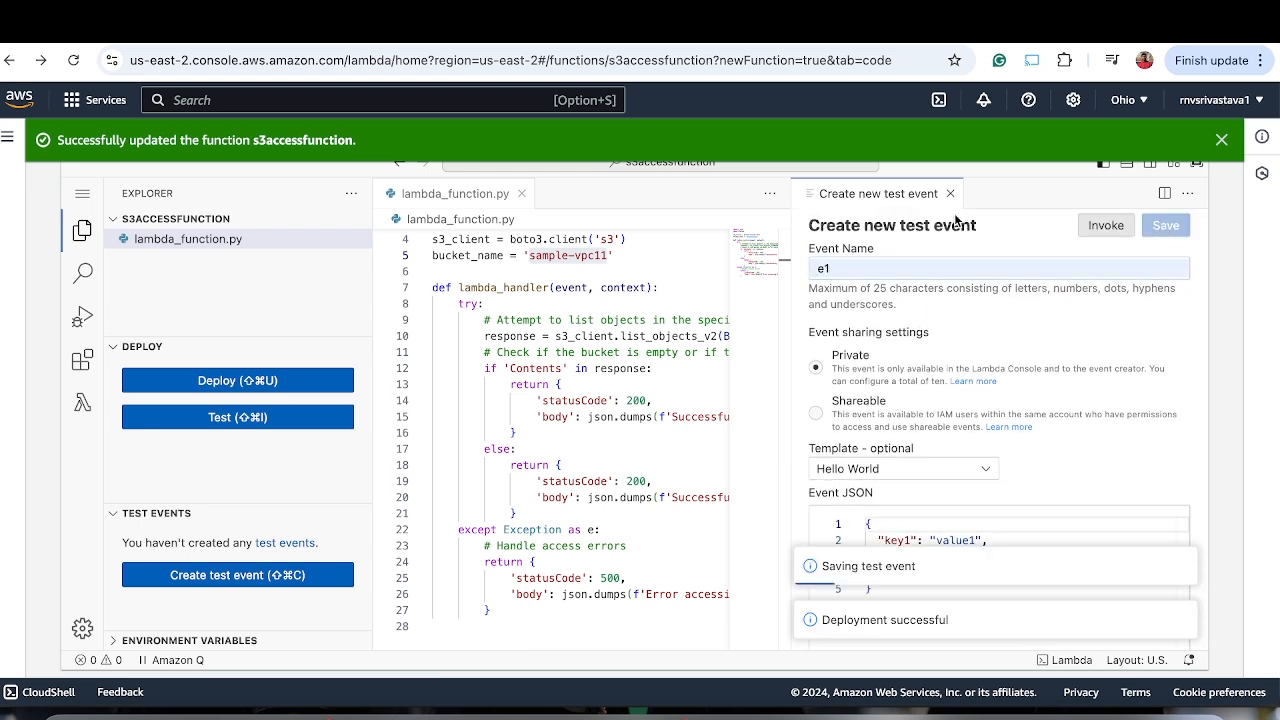
click(950, 193)
- Test the function with the saved event e1 and examine the status code and body in the response
click(306, 415)
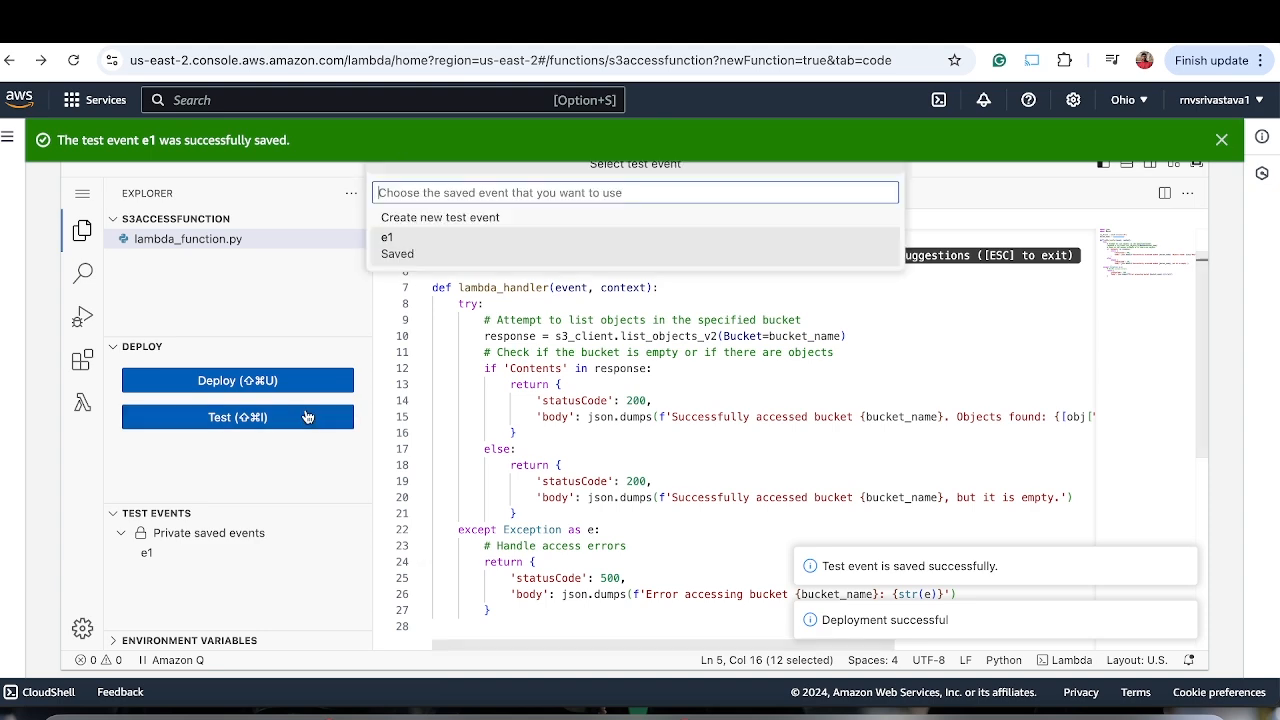
click(418, 250)
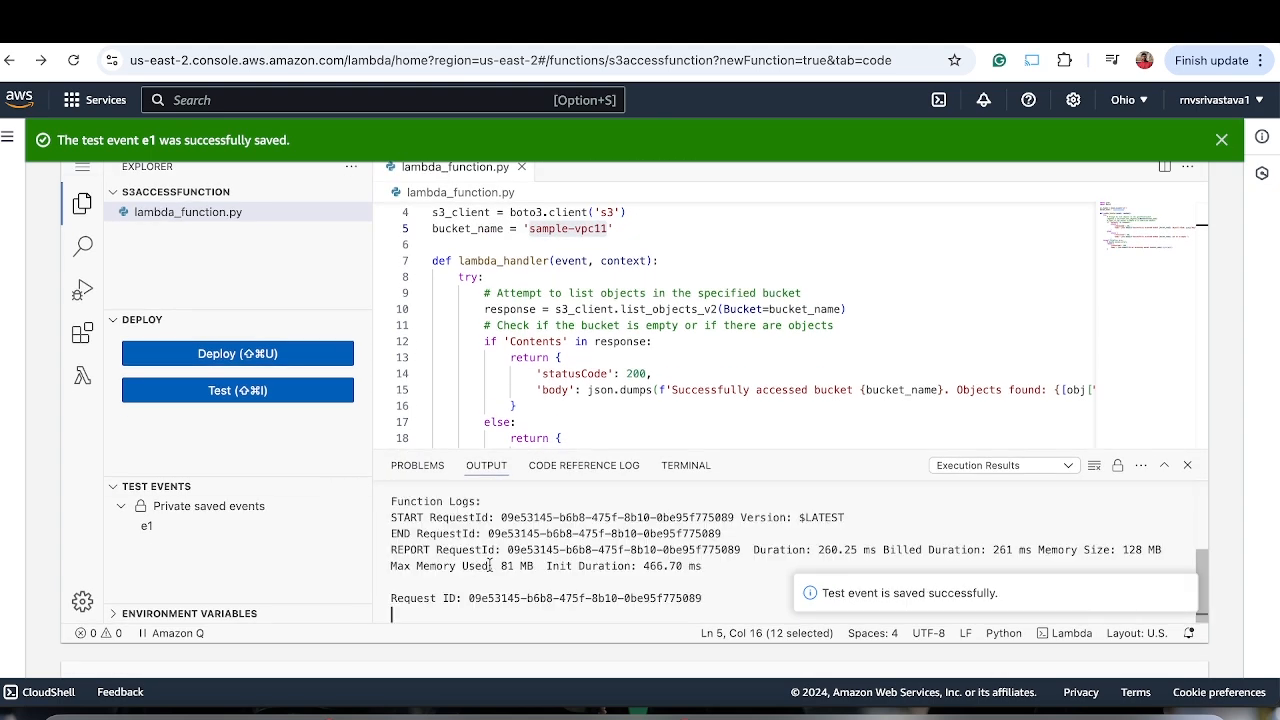
scroll(488, 562, up, 3)
scroll(593, 553, down, 1)
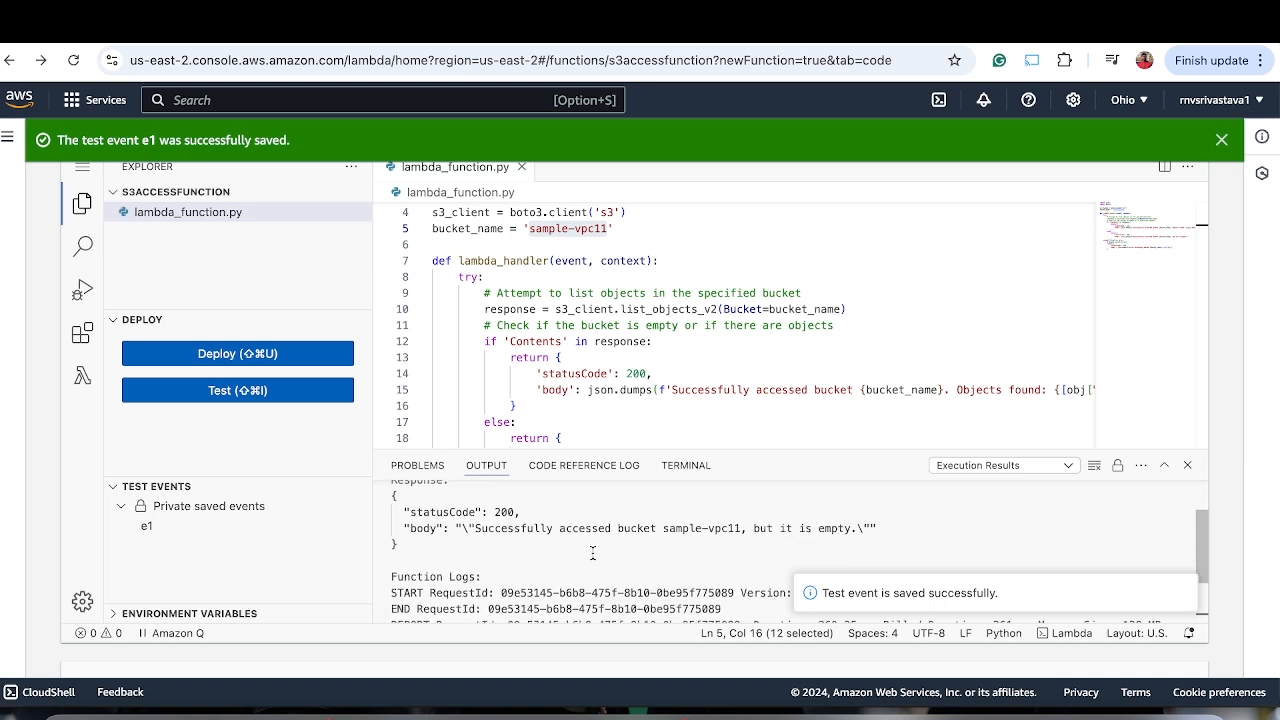
drag(527, 512, 417, 511)
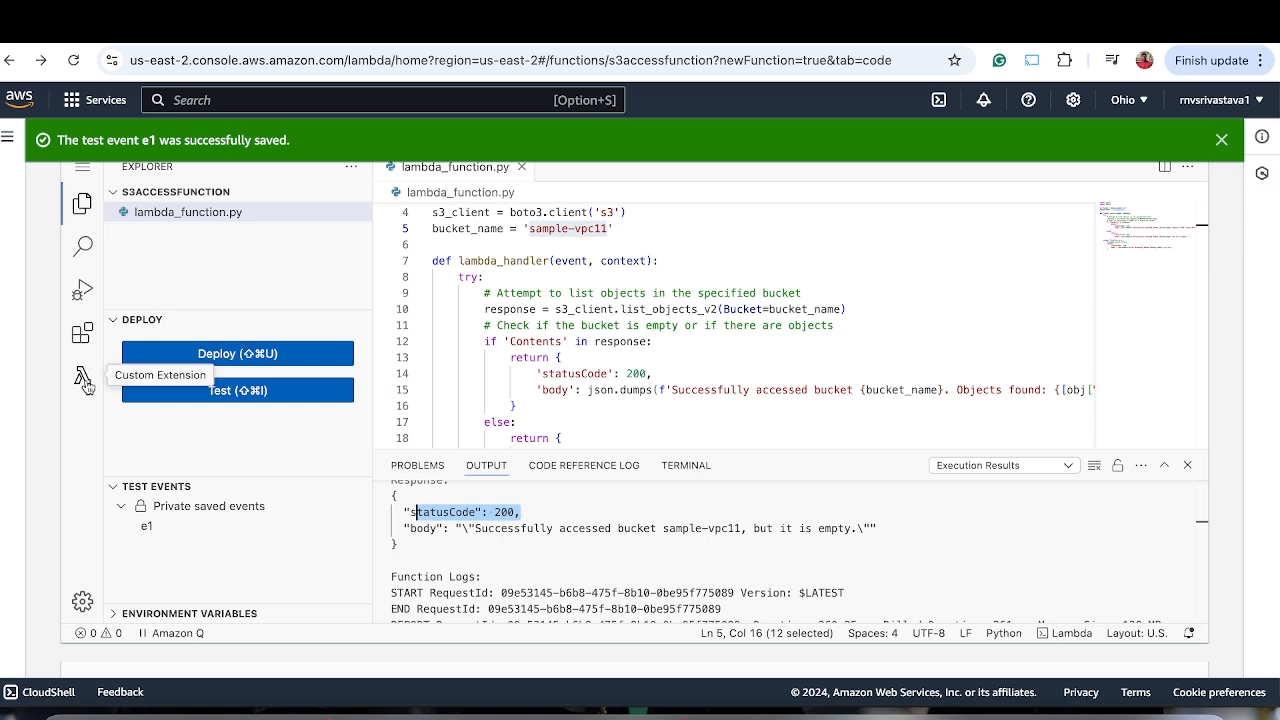
- Switch to the Create VPC workflow results, open the newly created VPC, and go to the list of VPC endpoints
scroll(200, 350, up, 2)
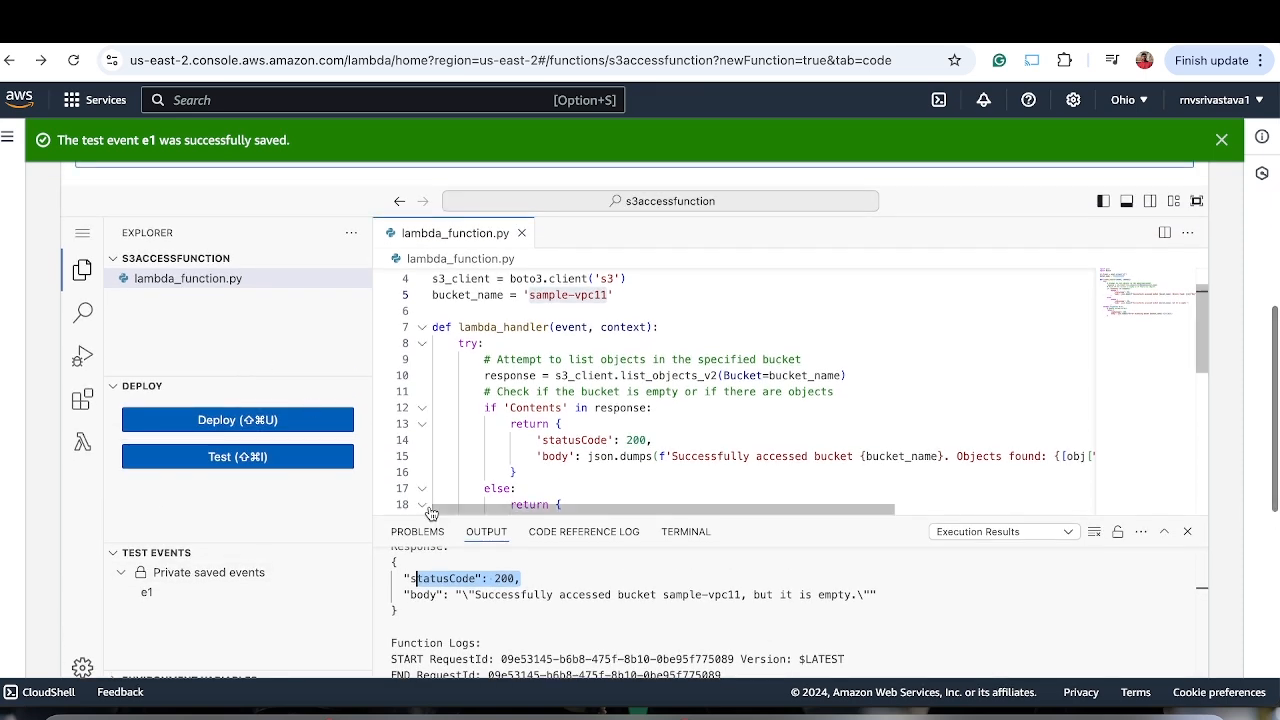
click(483, 607)
scroll(483, 607, up, 1)
scroll(332, 504, up, 5)
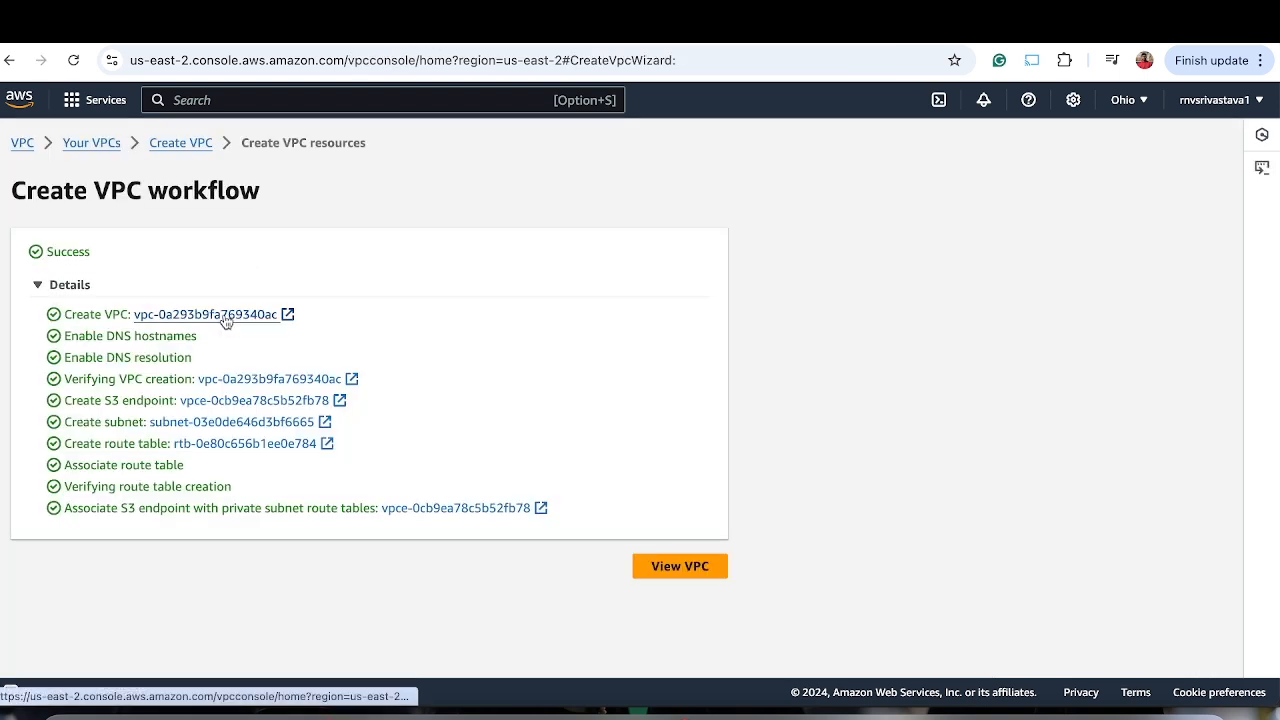
click(224, 316)
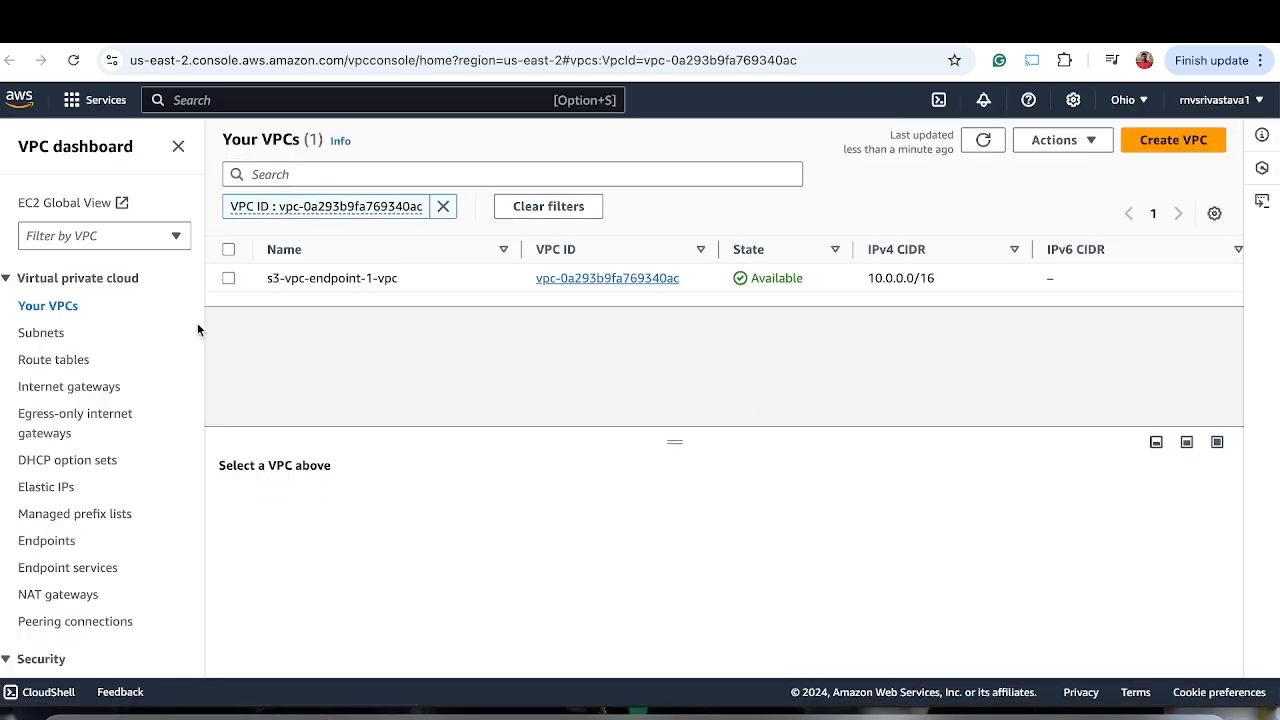
scroll(130, 415, down, 1)
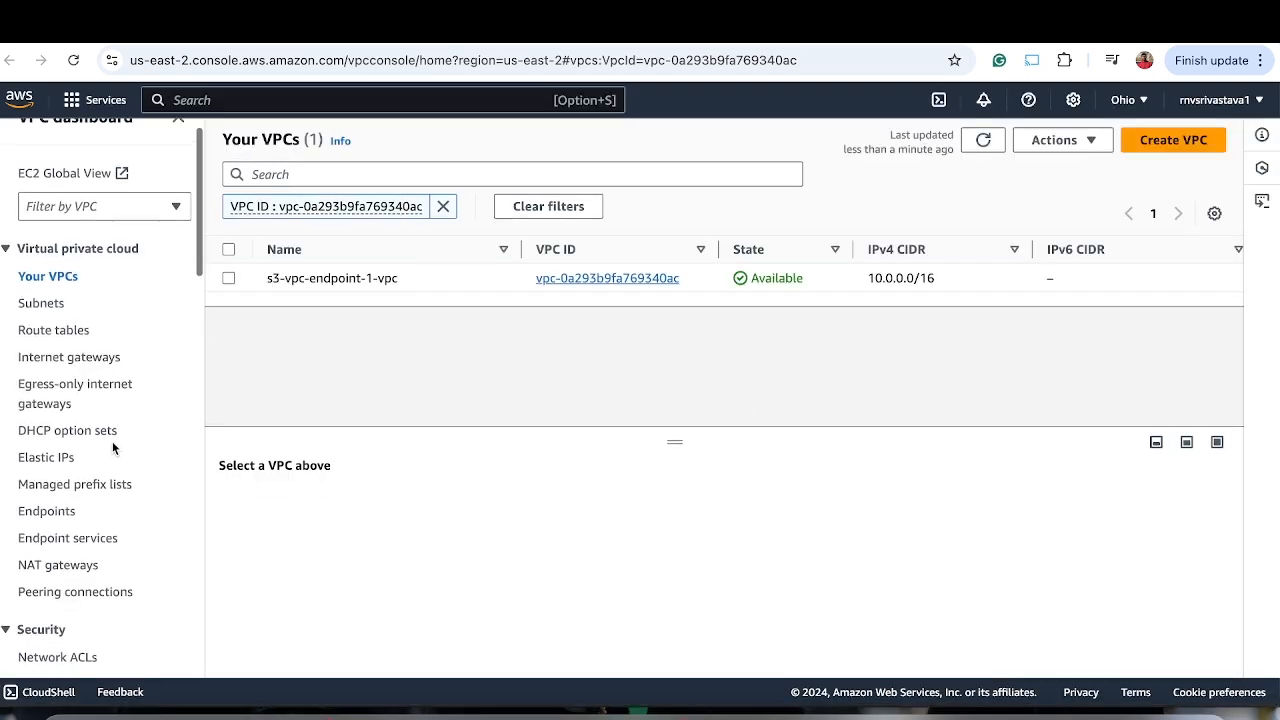
click(60, 512)
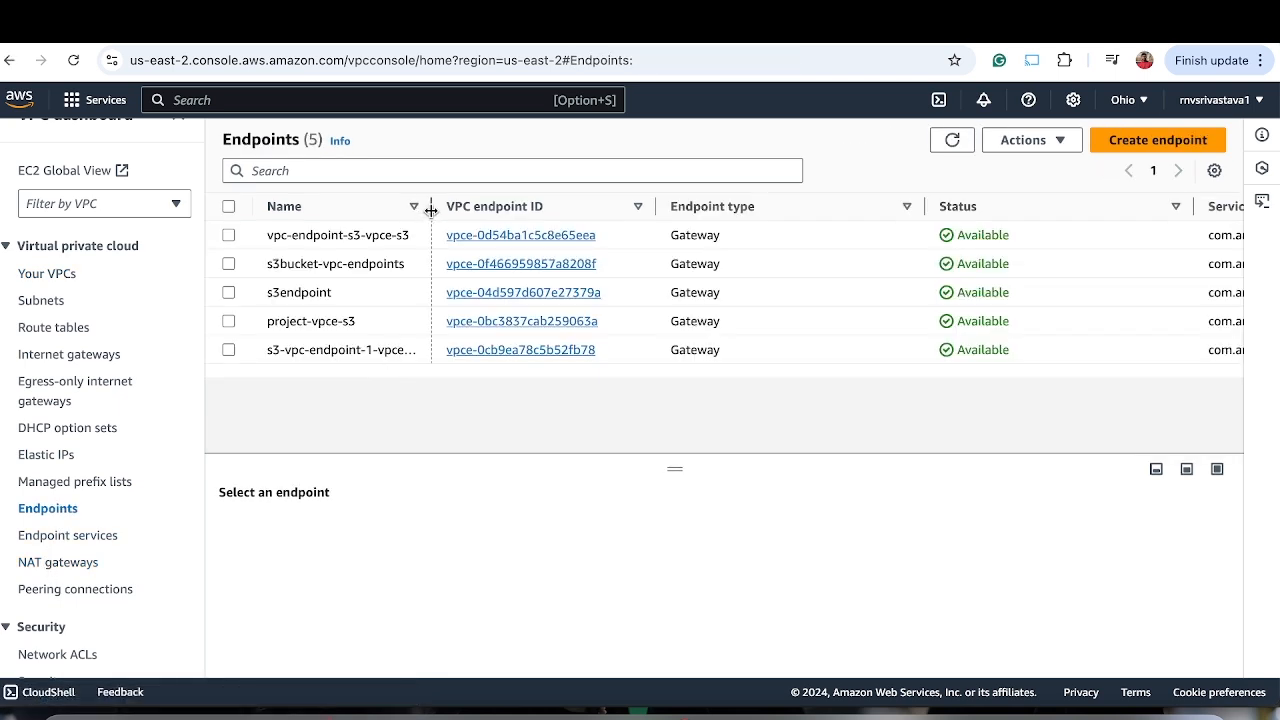
- Delete the gateway endpoint s3-vpc-endpoint-1-vpce-s3 and confirm the deletion with the word delete
drag(431, 206, 460, 207)
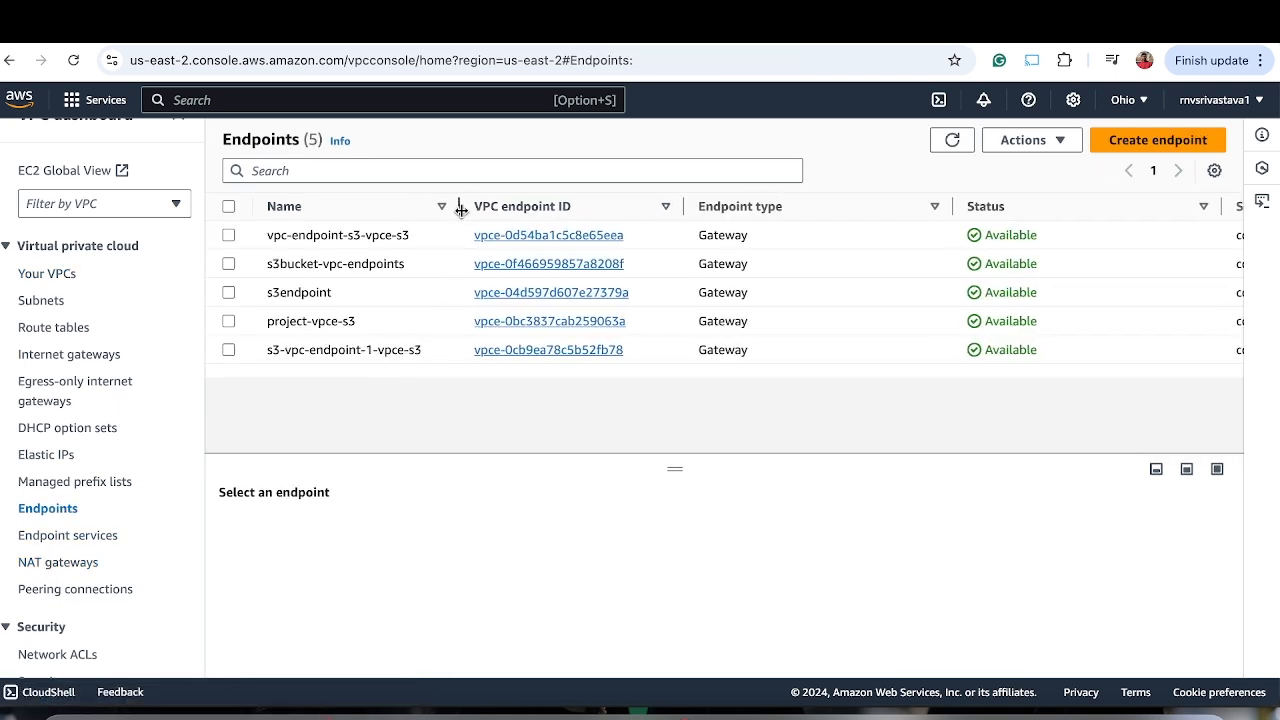
click(228, 350)
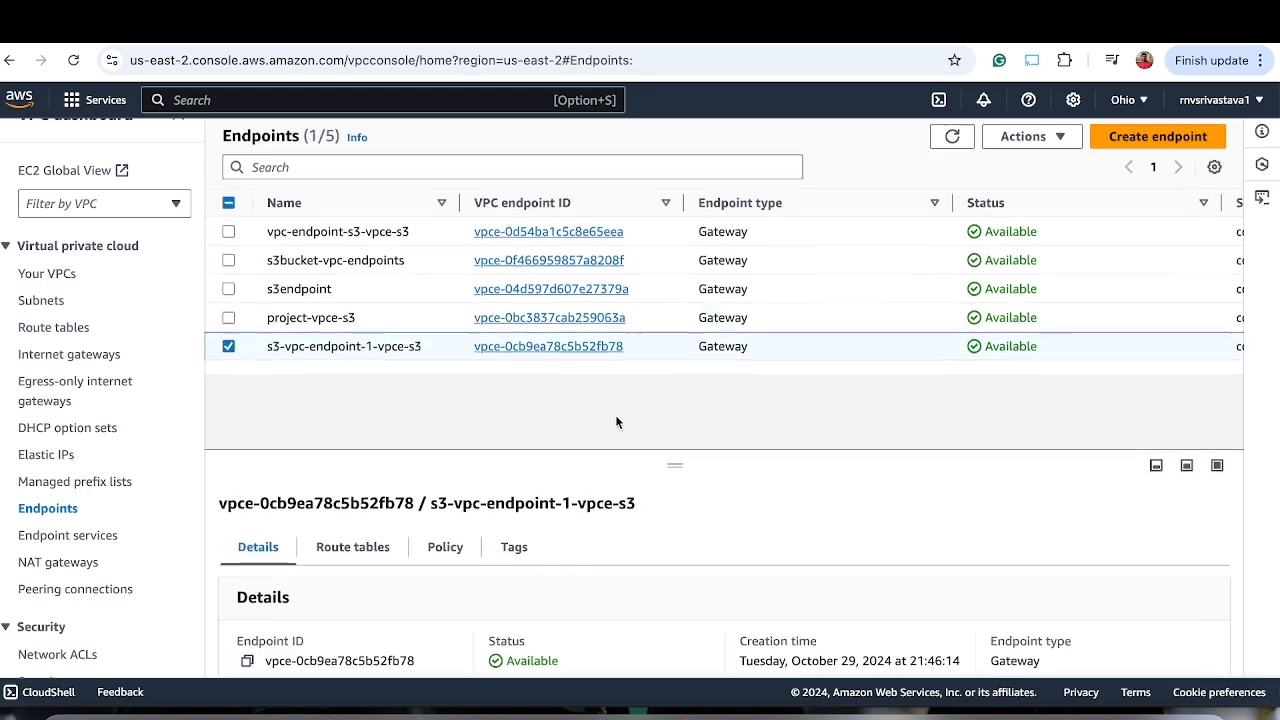
click(1056, 137)
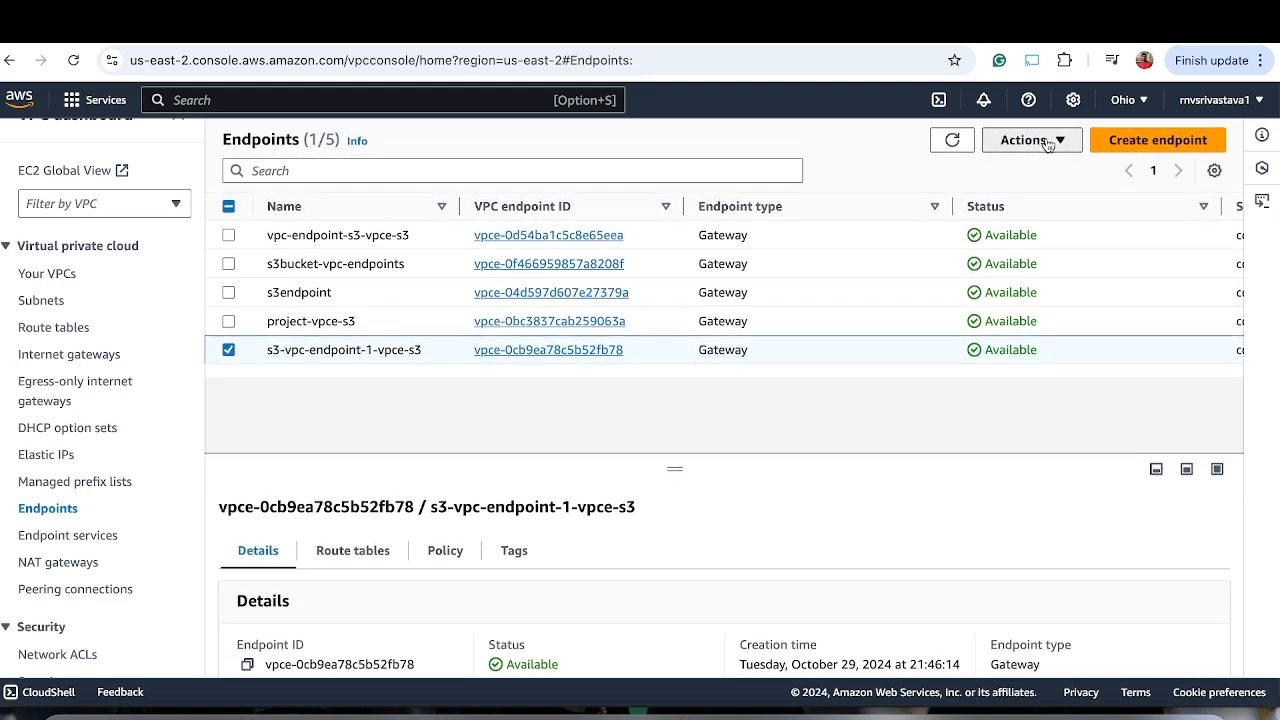
click(1031, 389)
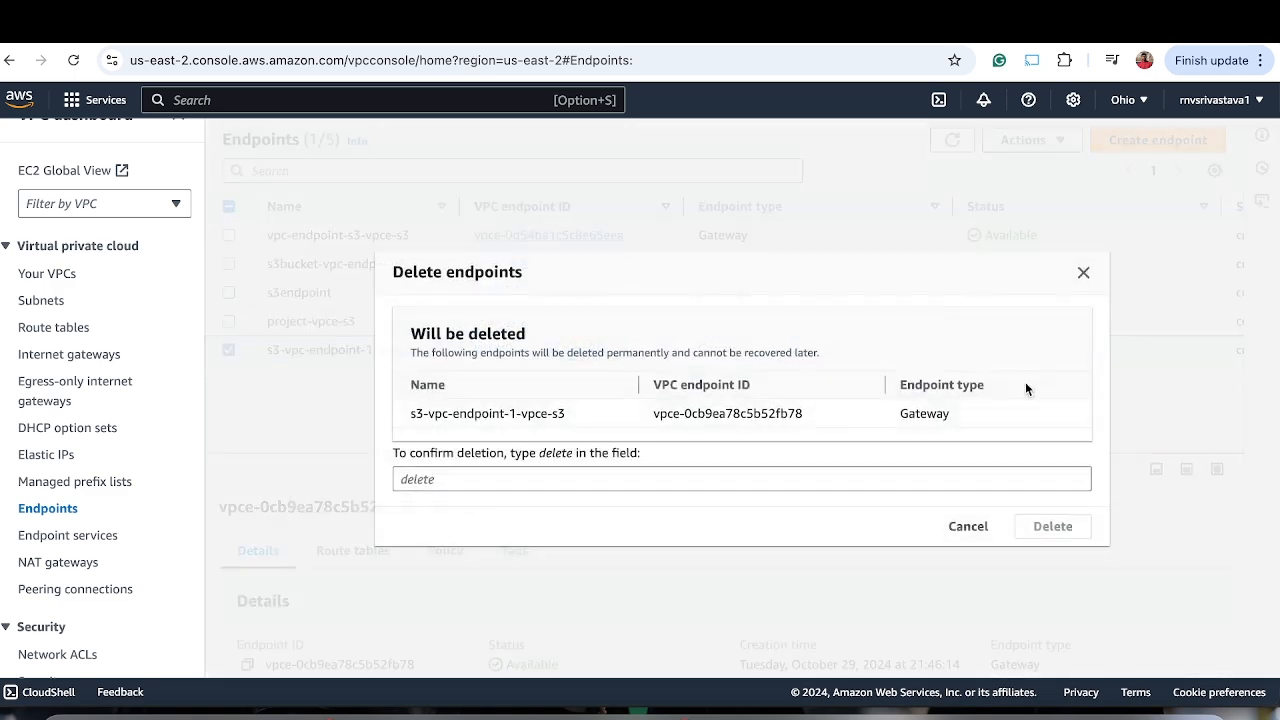
click(649, 479)
text(delete)
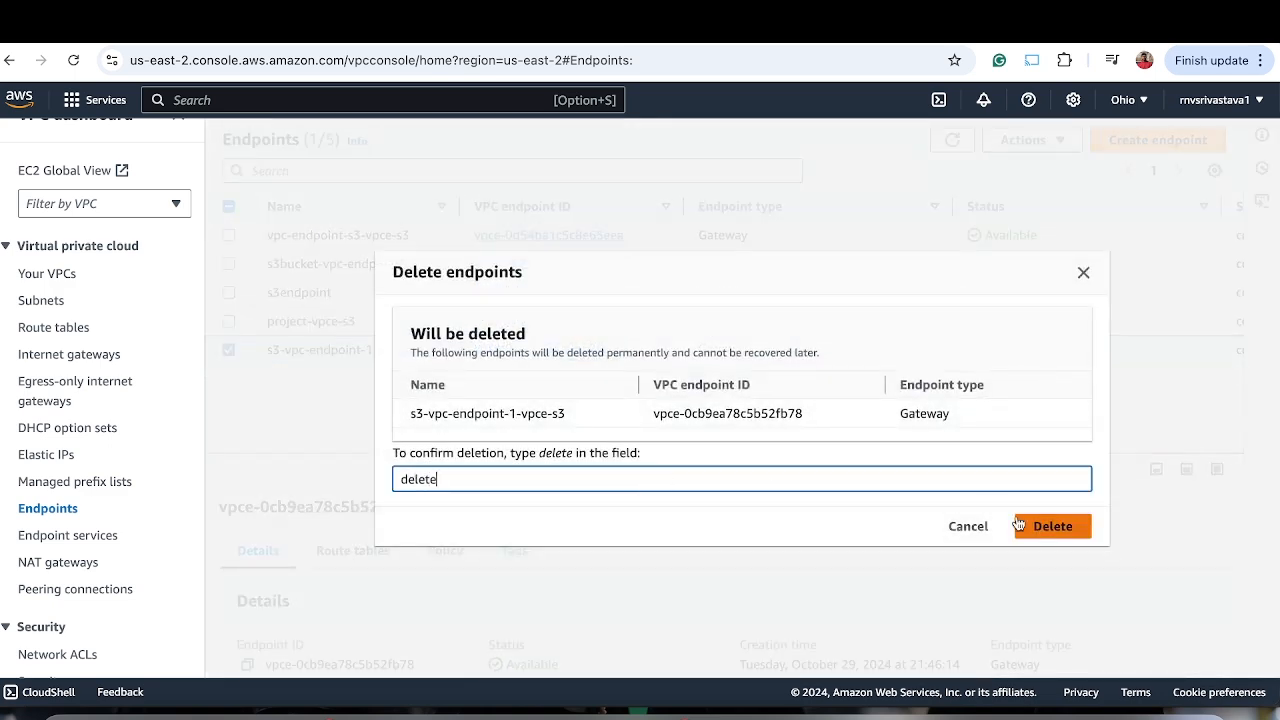
click(1020, 525)
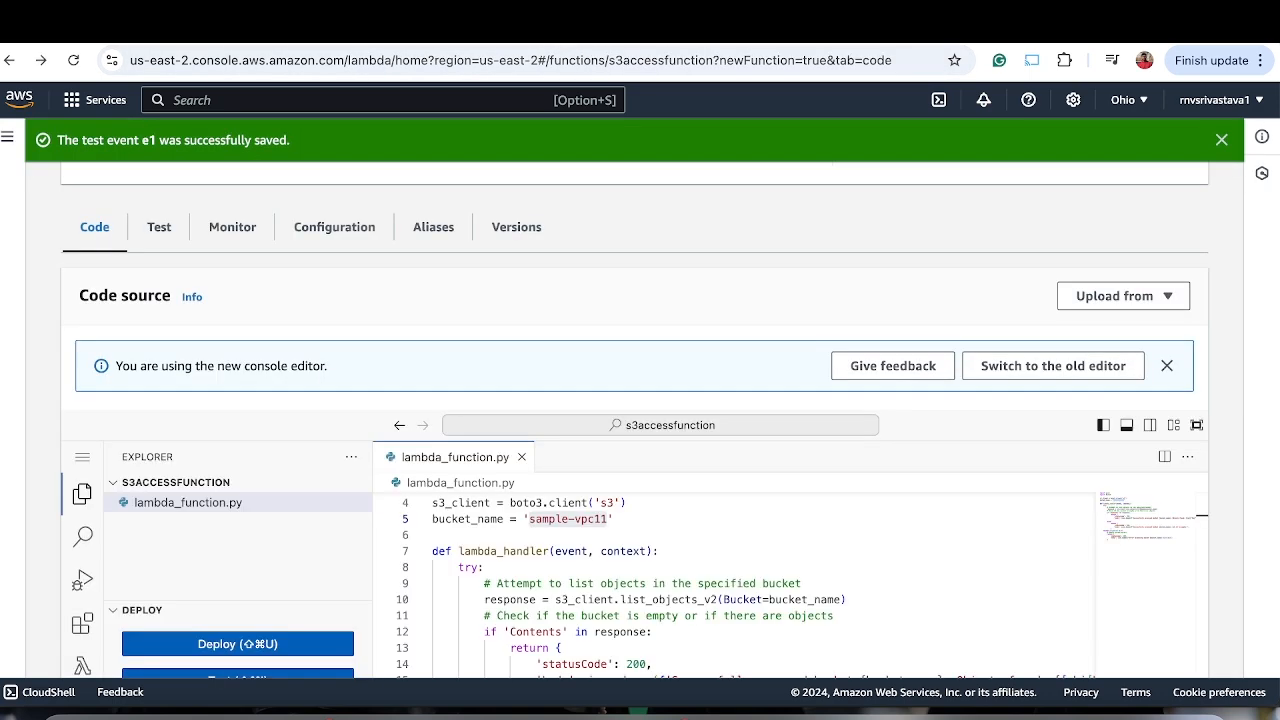
- Return to s3accessfunction in Lambda and run the test again with the saved event e1
scroll(397, 338, up, 5)
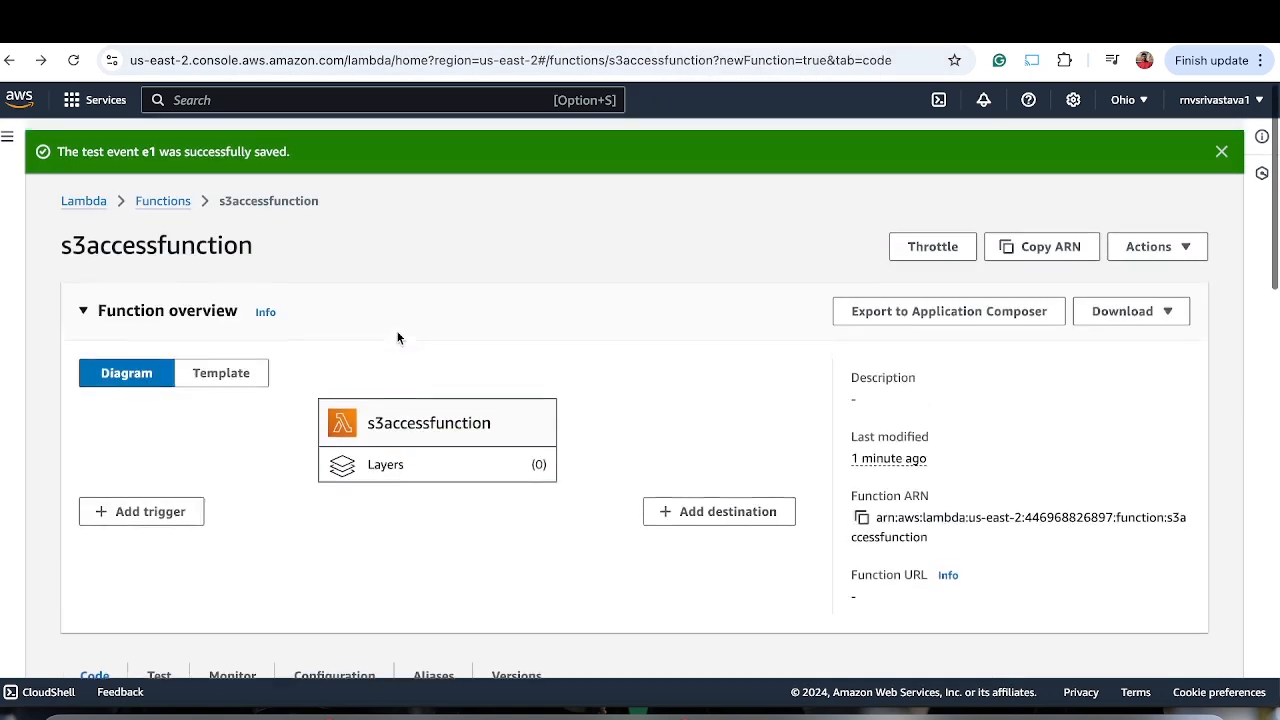
scroll(398, 337, down, 6)
scroll(307, 474, down, 1)
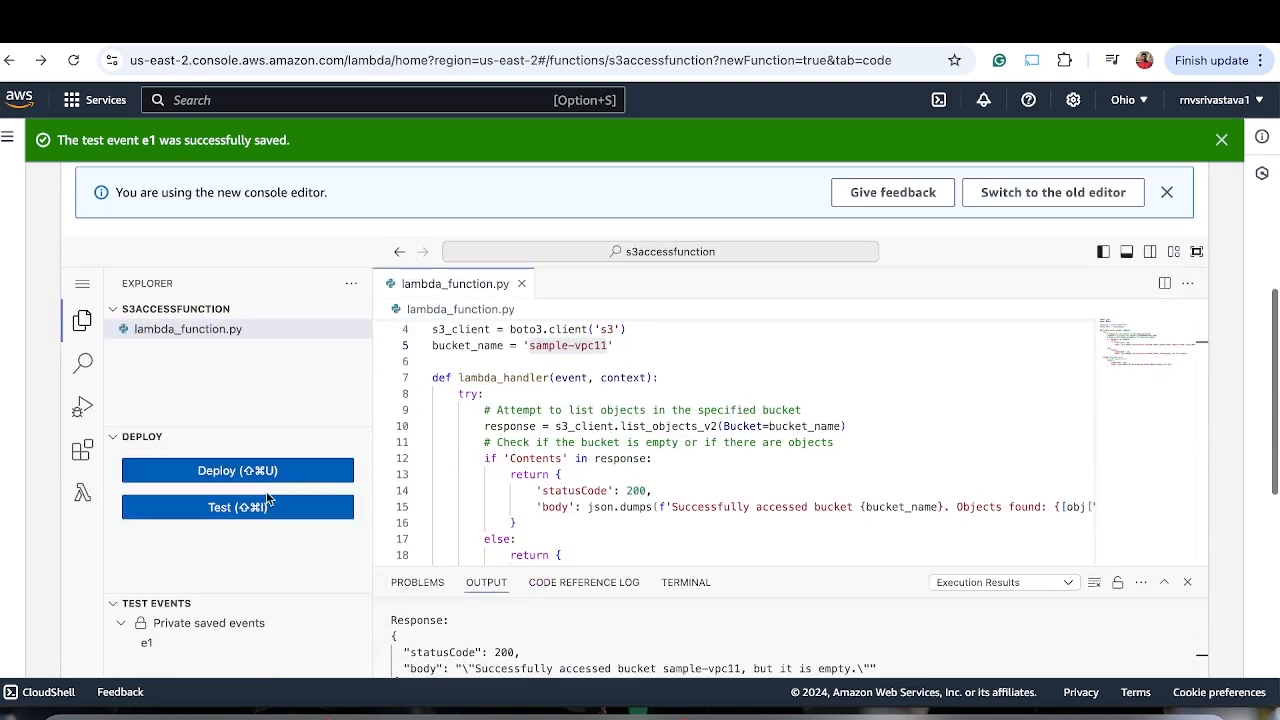
click(256, 510)
click(495, 329)
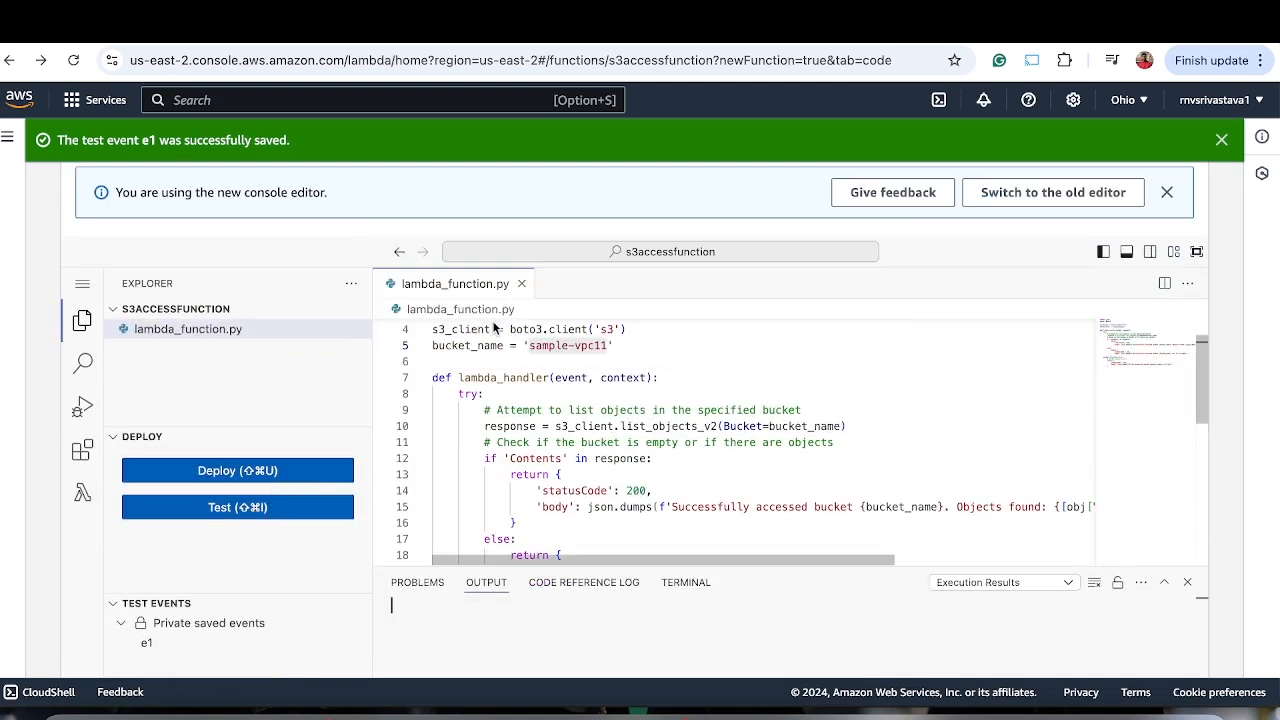
- Examine the status, error message and function logs in the test's execution results
scroll(339, 541, down, 2)
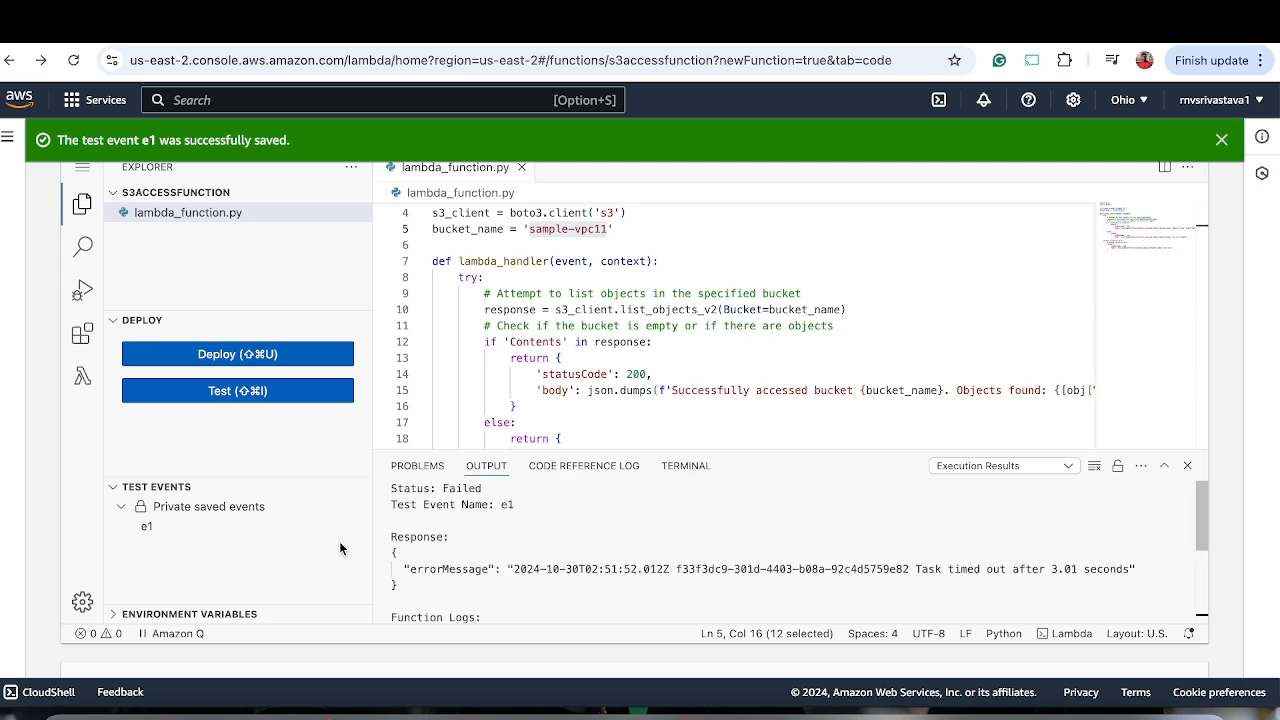
scroll(600, 560, down, 3)
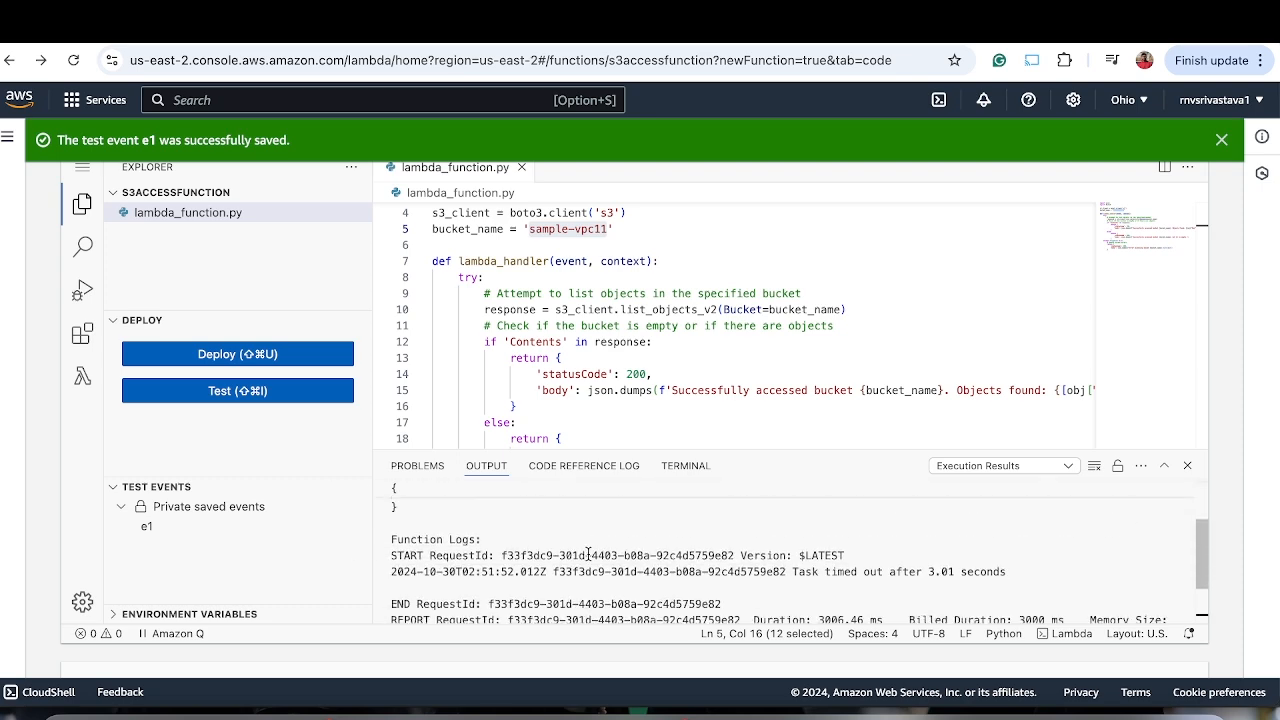
scroll(720, 575, up, 2)
scroll(916, 586, down, 1)
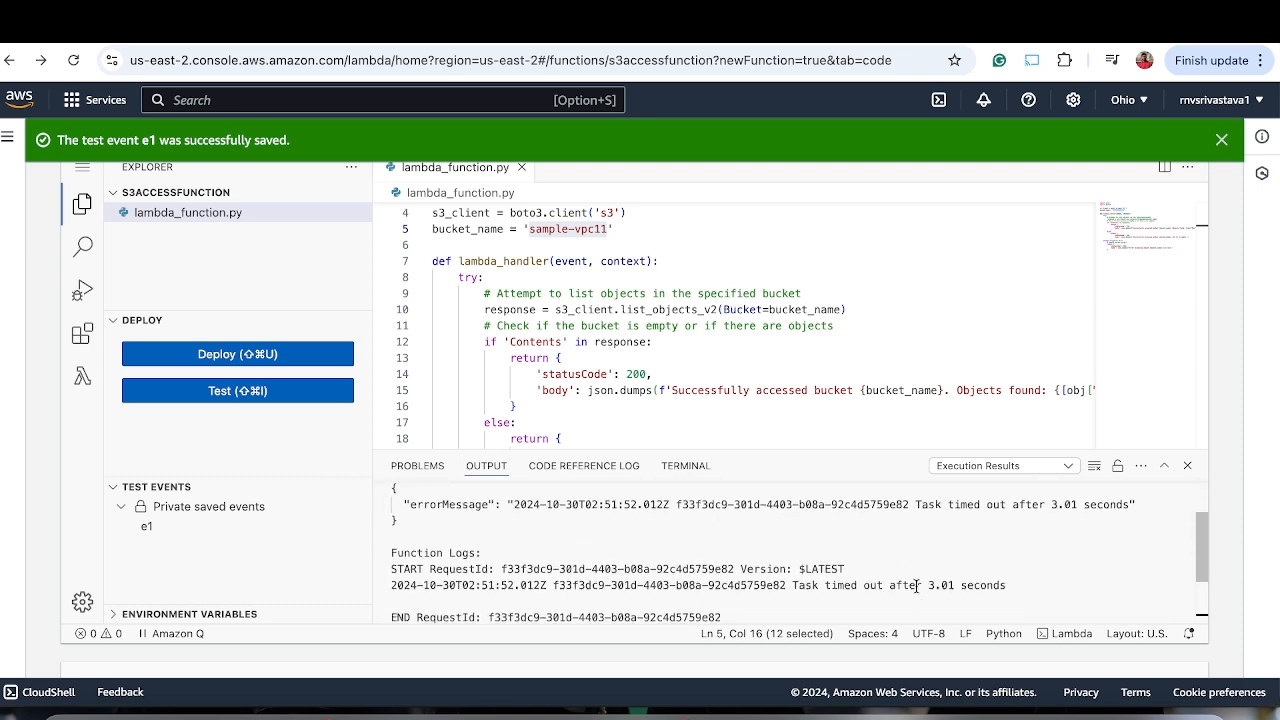
scroll(1000, 570, up, 1)
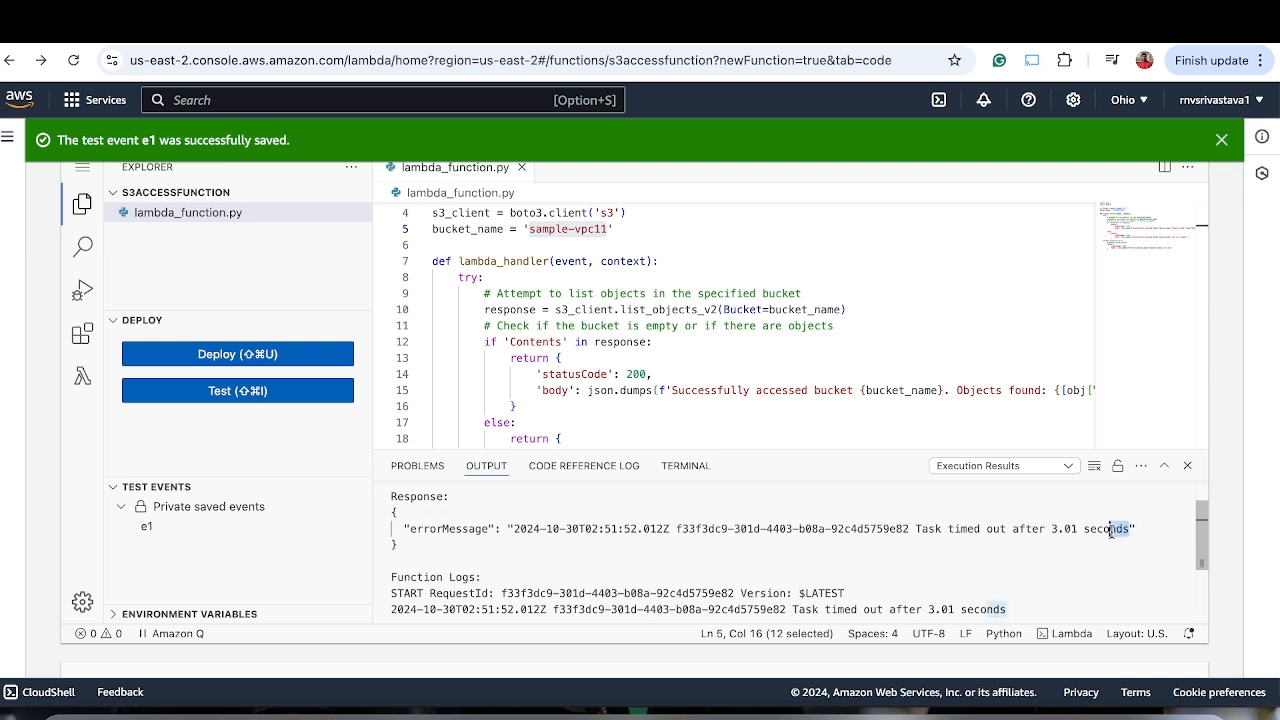
drag(1131, 532, 915, 532)
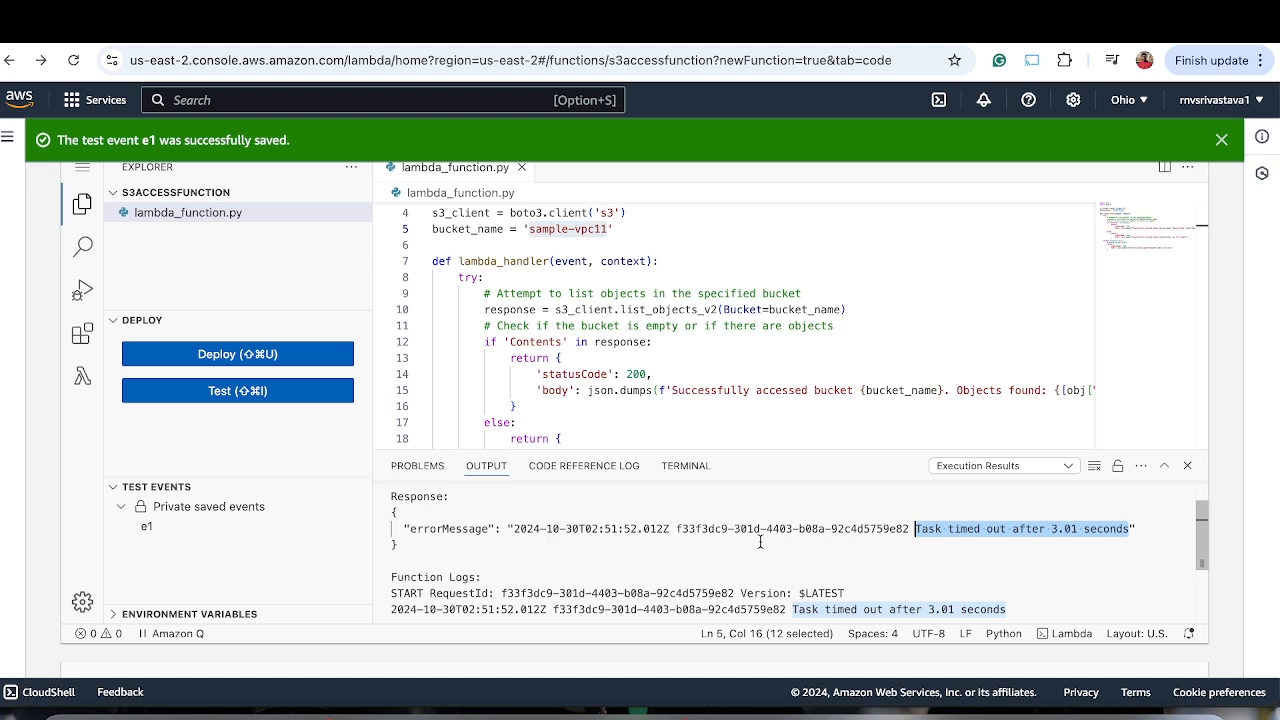
scroll(760, 541, down, 1)
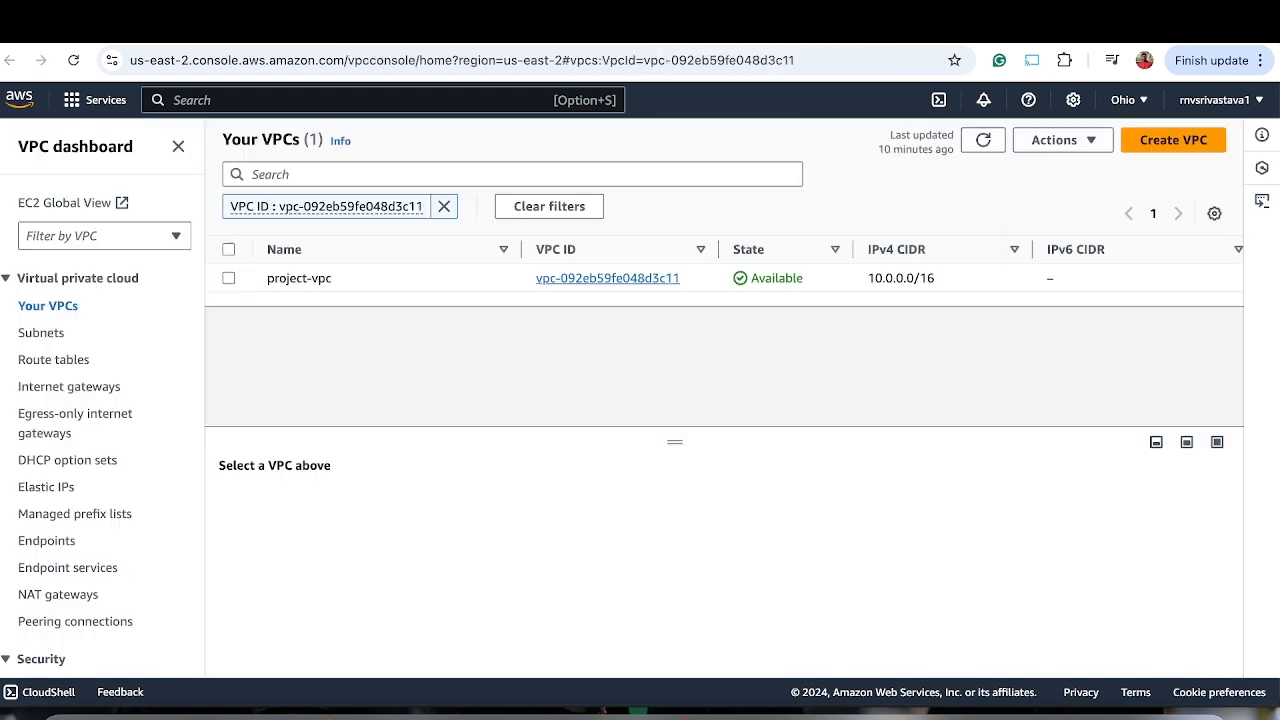
- Switch to the VPC console's endpoints and start a new endpoint with the name tag s3-endpoint-12
scroll(104, 458, down, 1)
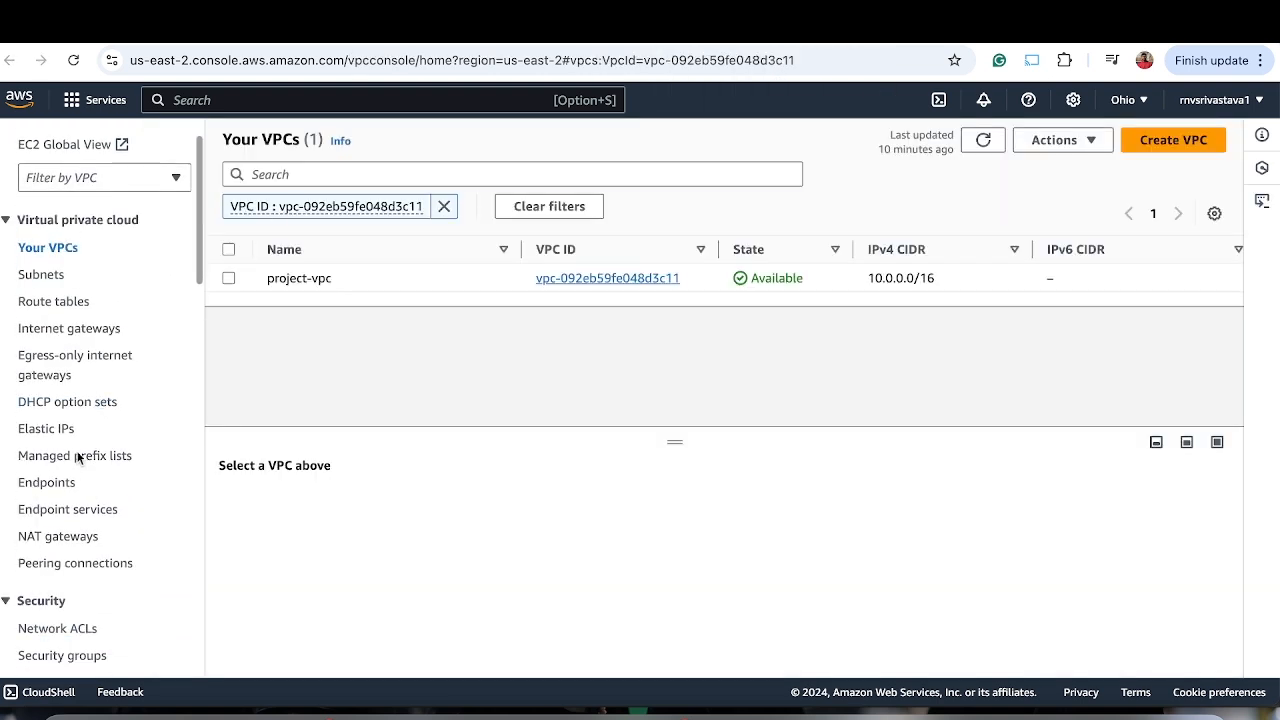
click(57, 483)
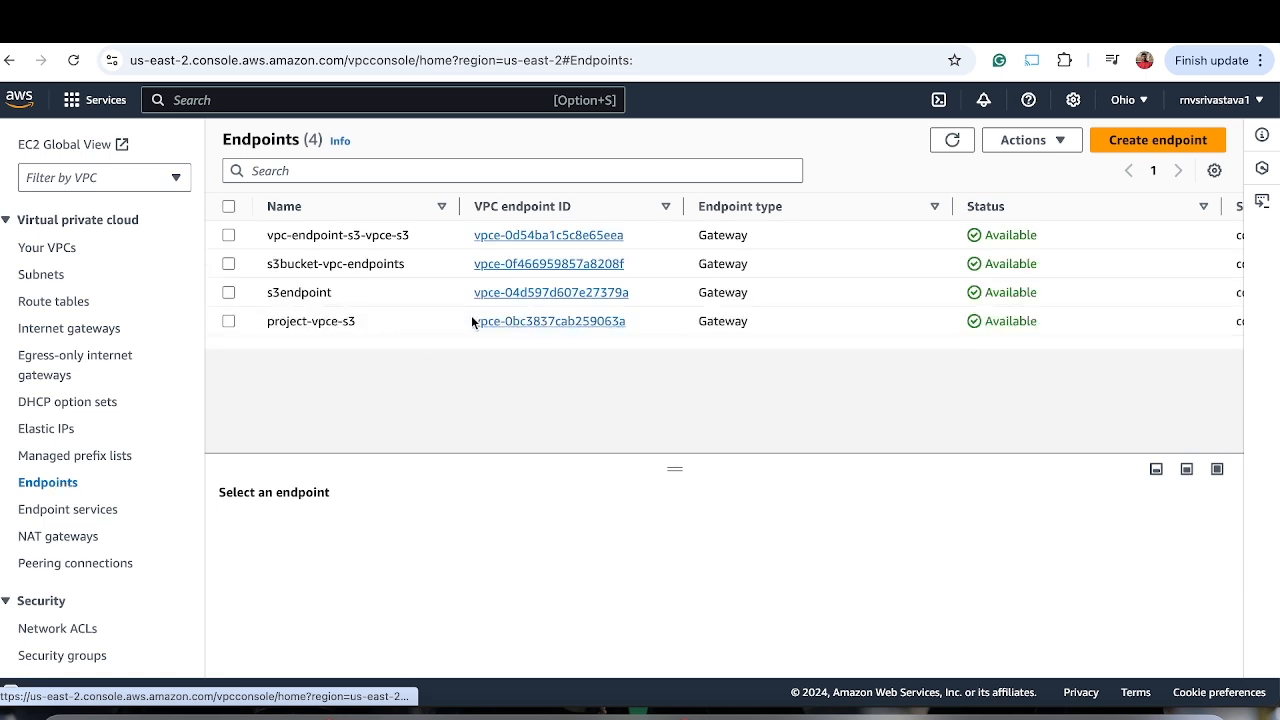
click(1128, 140)
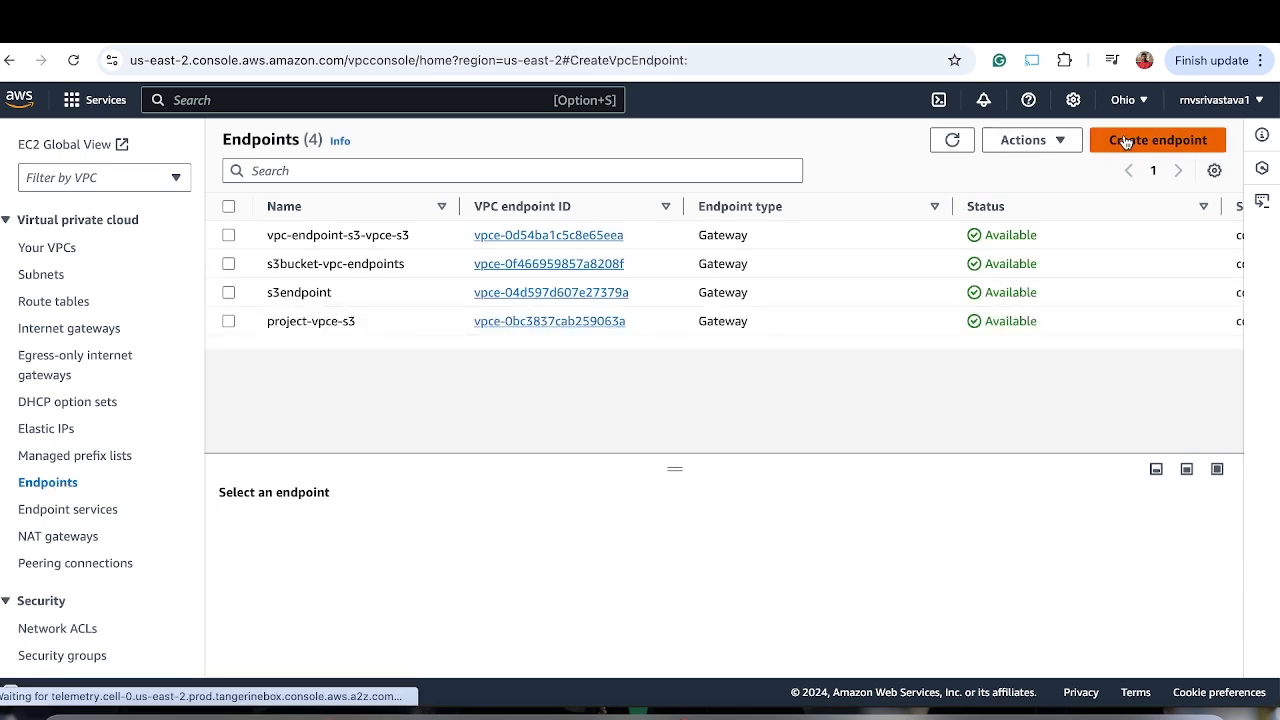
click(206, 348)
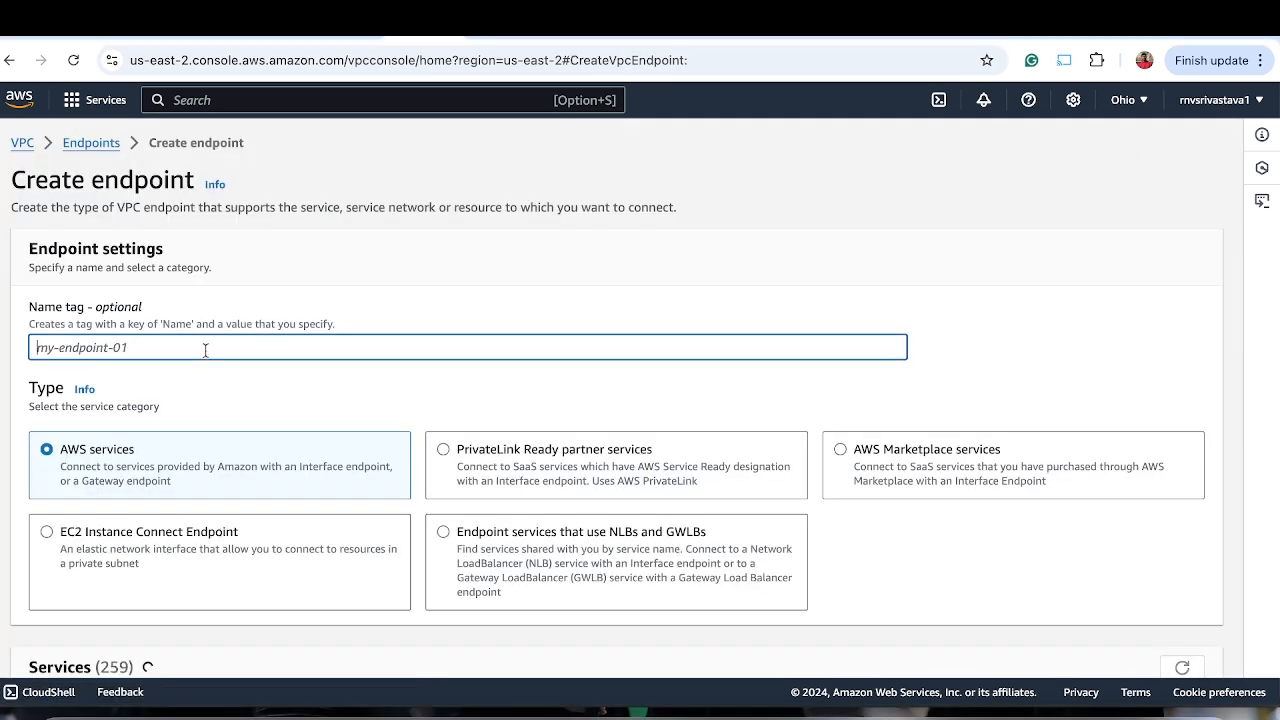
text(s3-)
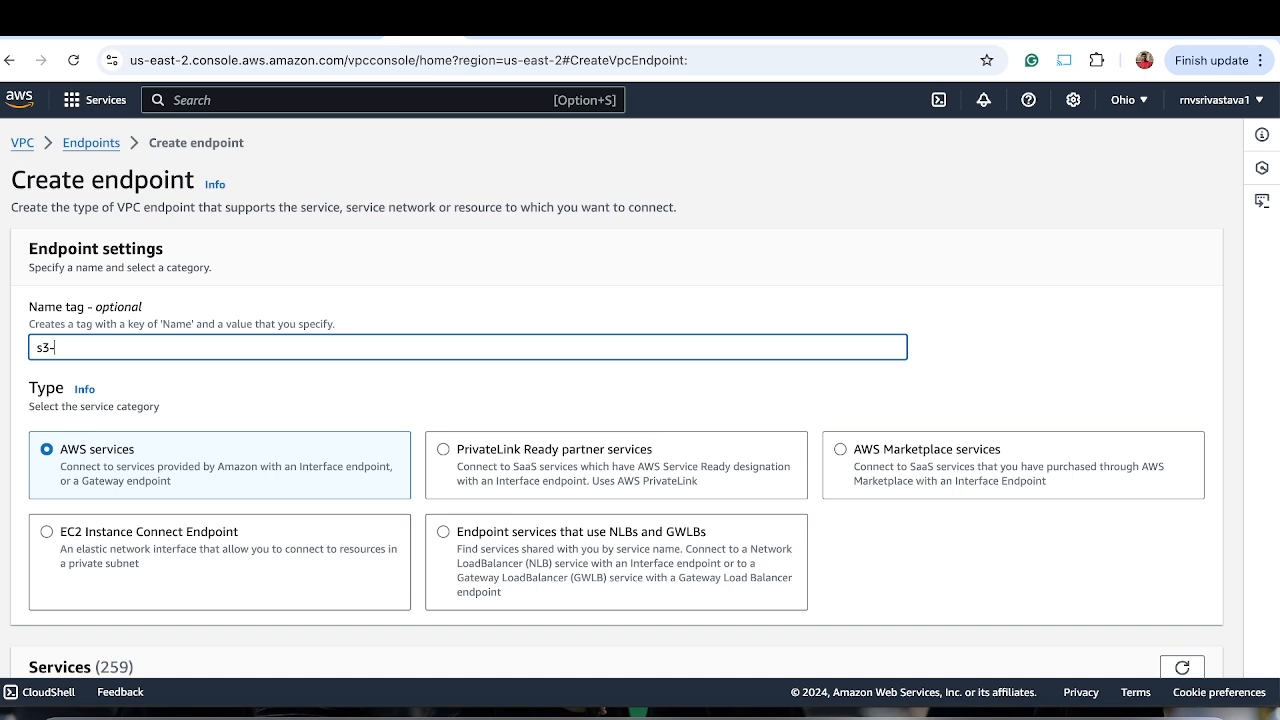
text(endpoint-12)
- Filter the endpoint services by s3 and select the Gateway type com.amazonaws.us-east-2.s3
scroll(178, 436, down, 4)
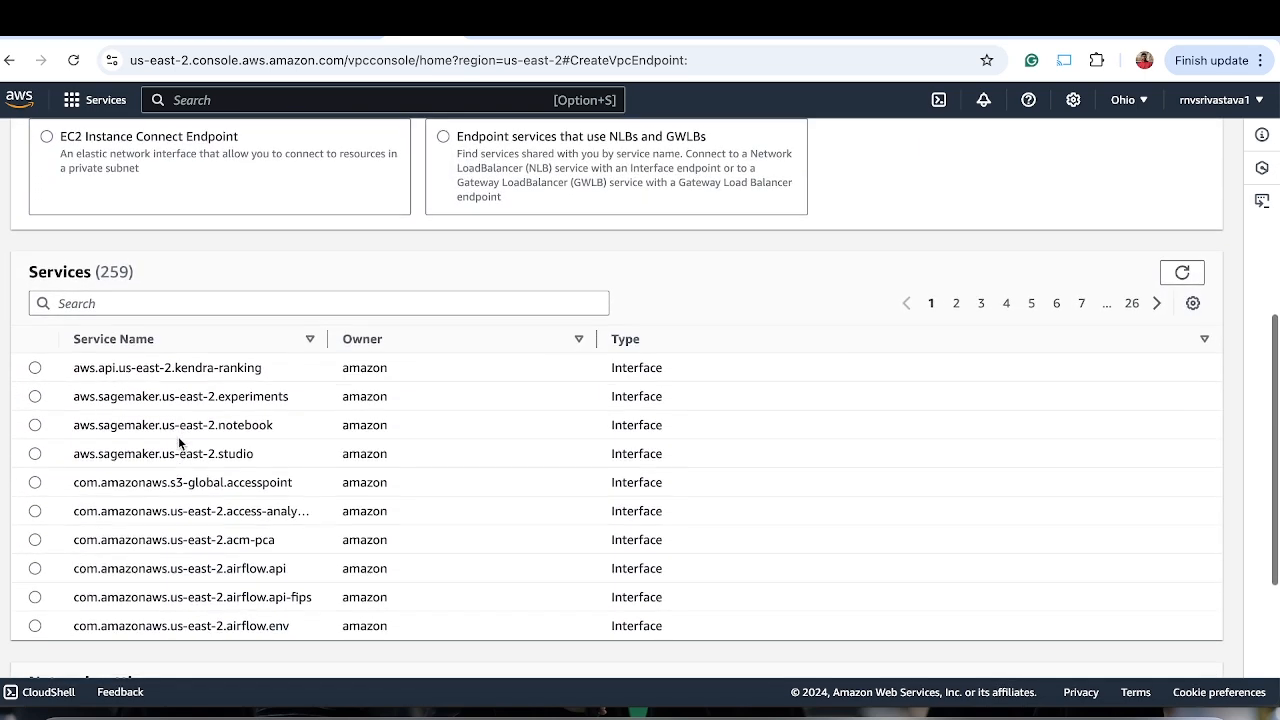
scroll(178, 436, up, 3)
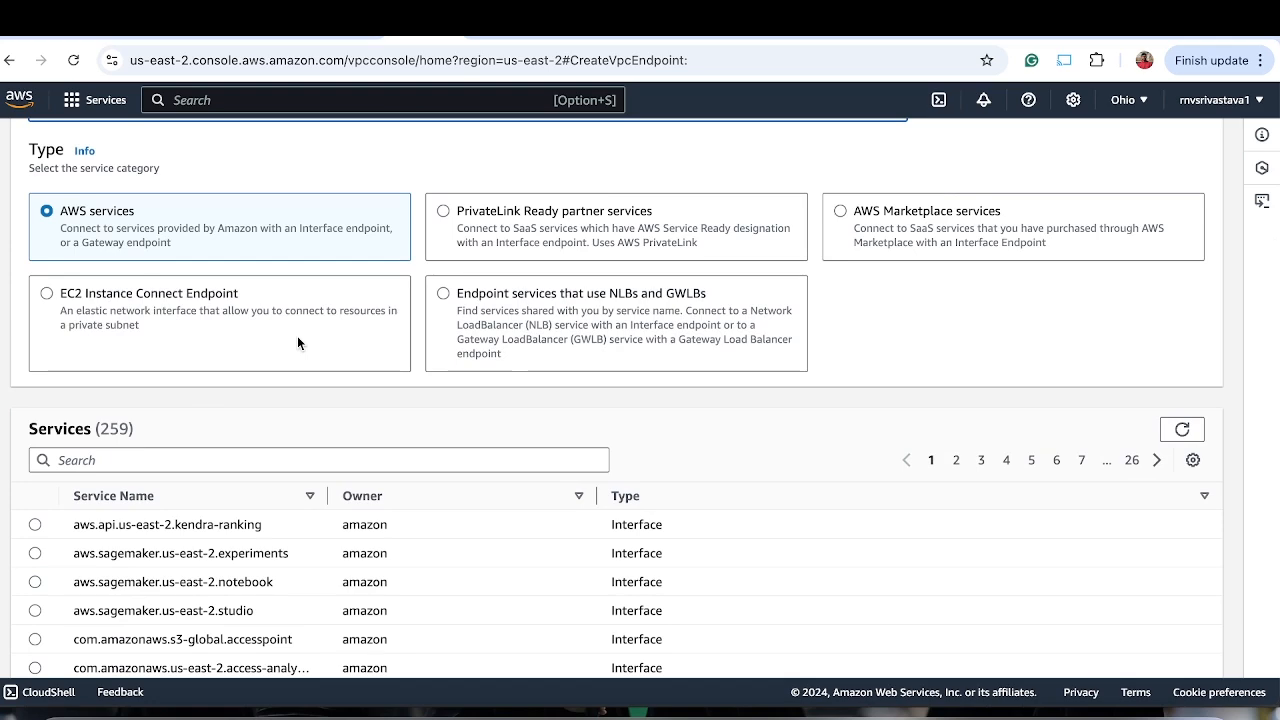
scroll(297, 343, down, 3)
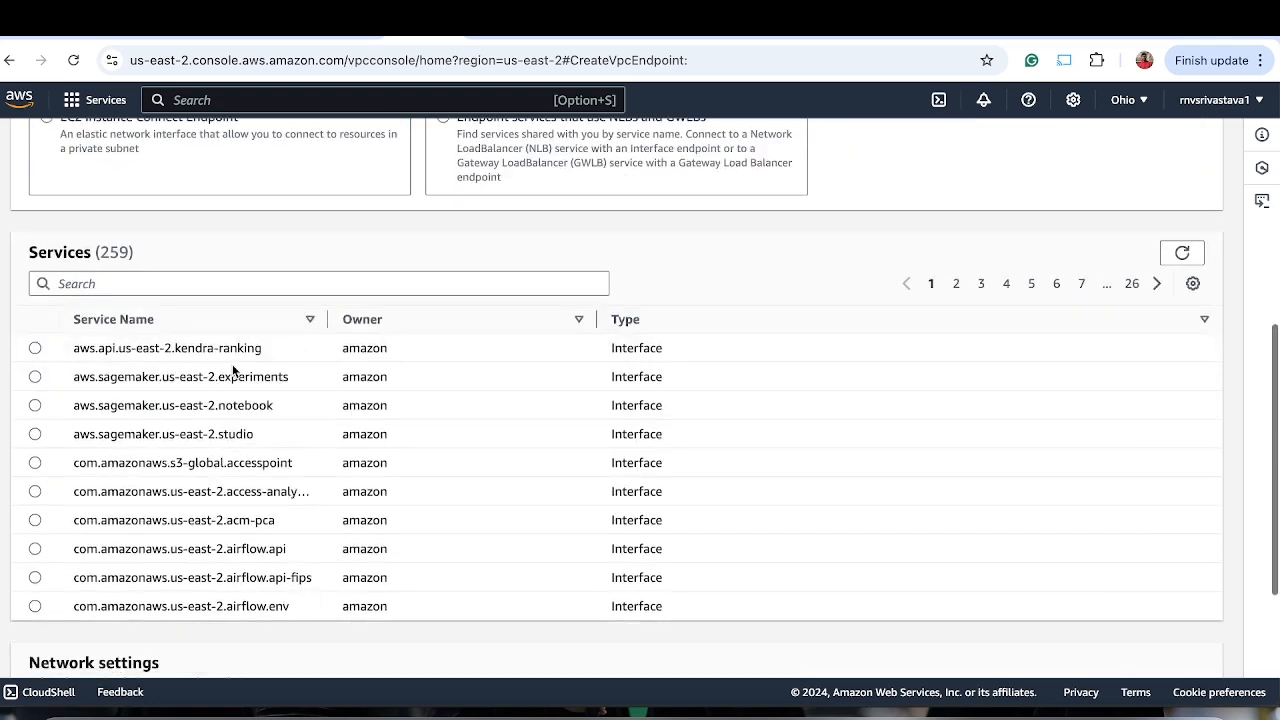
click(150, 283)
text(s3)
key(Return)
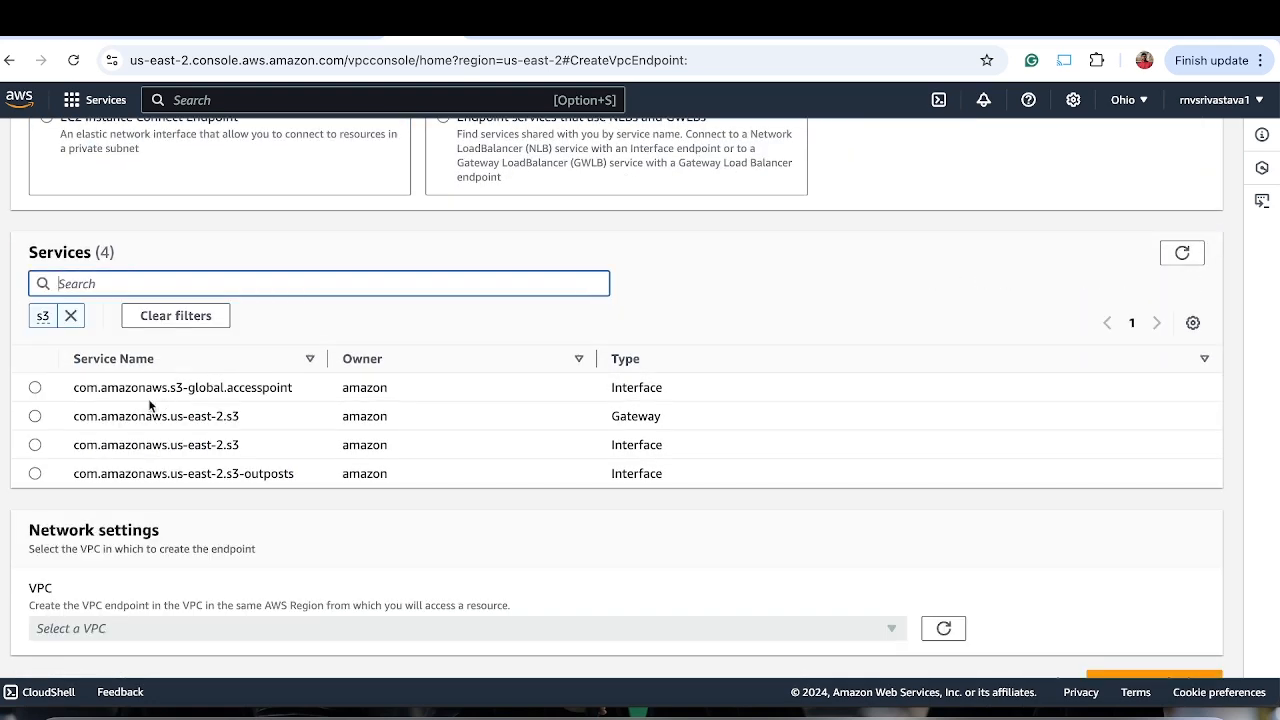
click(35, 416)
- Set the endpoint's VPC to s3-vpc-endpoint-1-vpc and check its route tables
scroll(457, 390, down, 1)
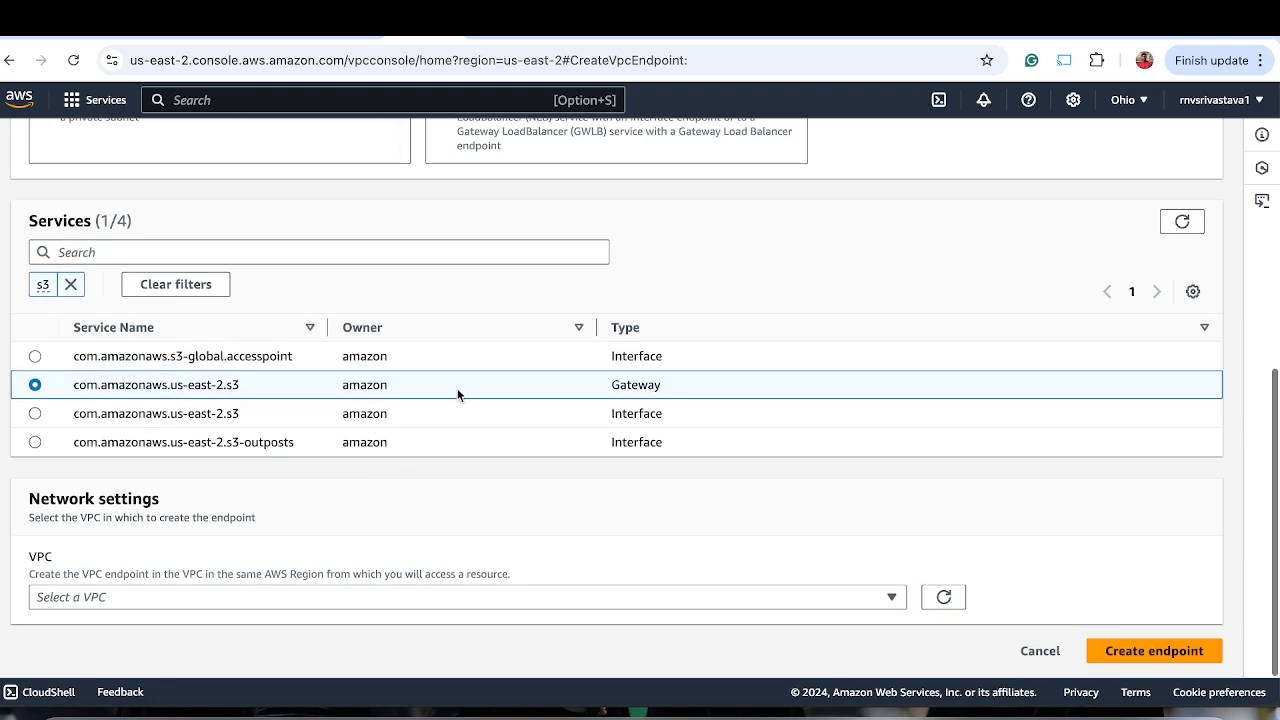
click(276, 600)
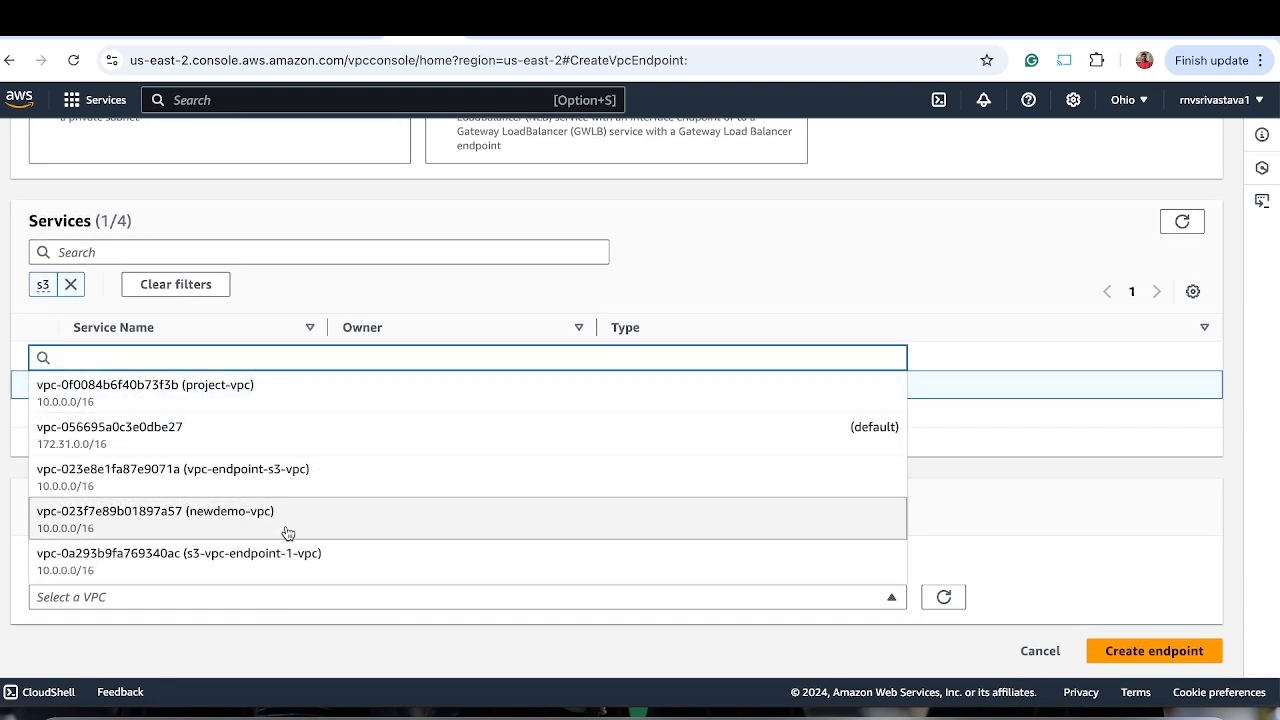
click(280, 566)
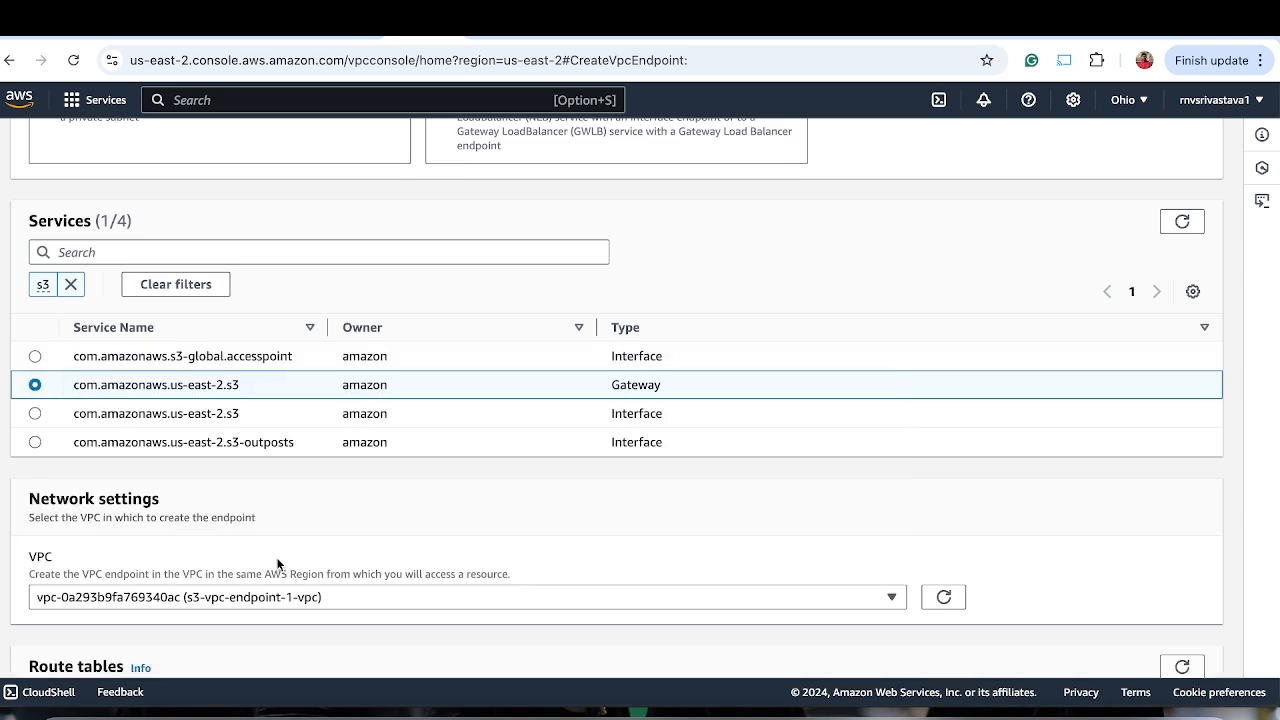
scroll(300, 523, down, 3)
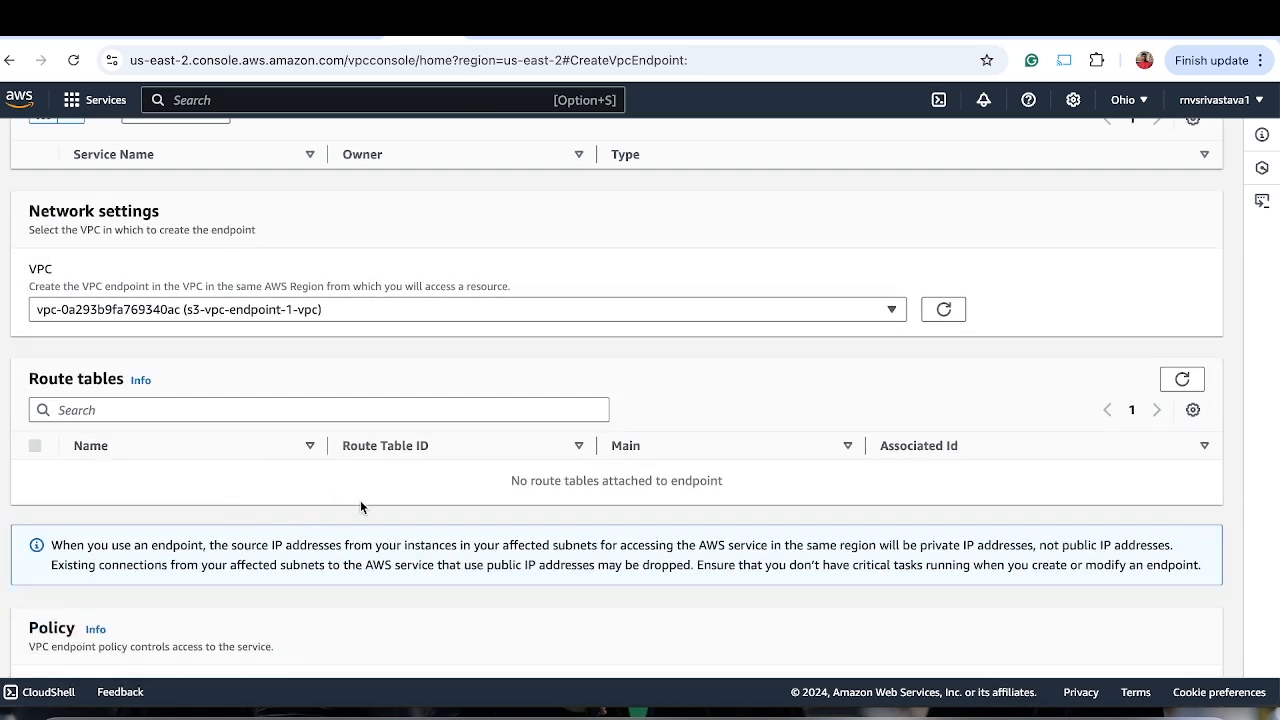
- Reselect s3-vpc-endpoint-1-vpc as the endpoint's VPC and reload its route tables
click(333, 310)
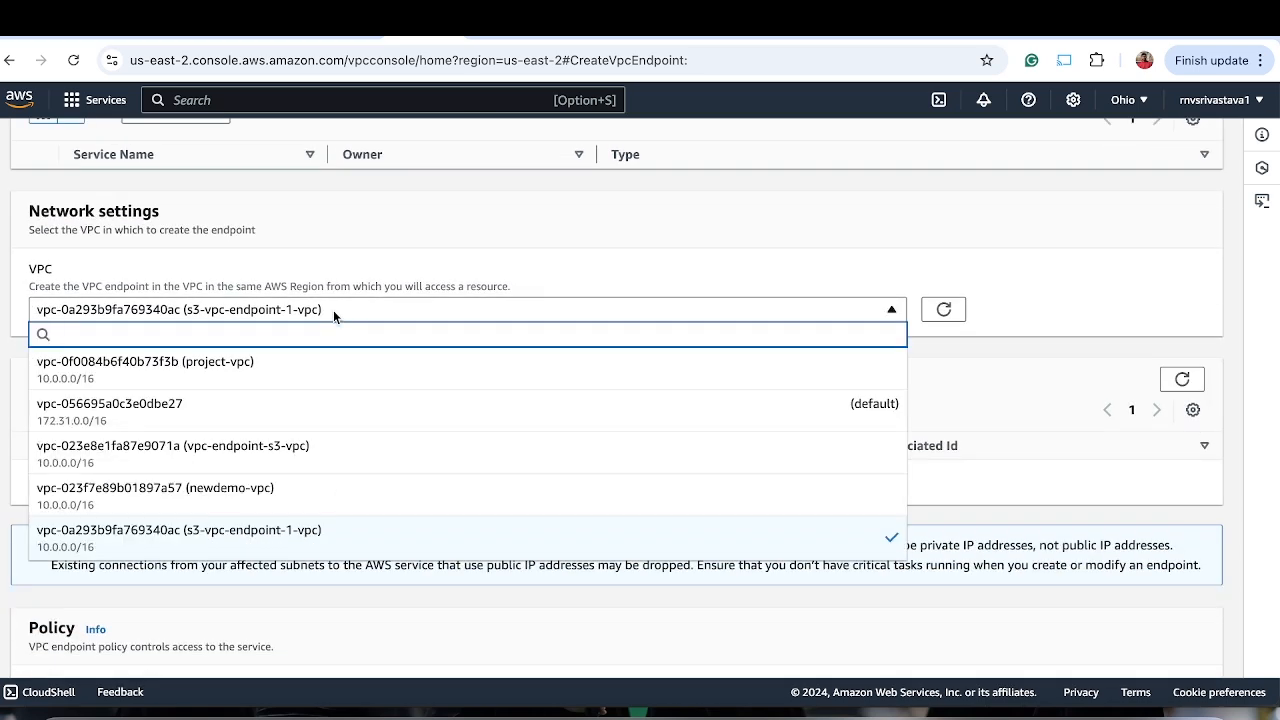
click(310, 455)
click(340, 318)
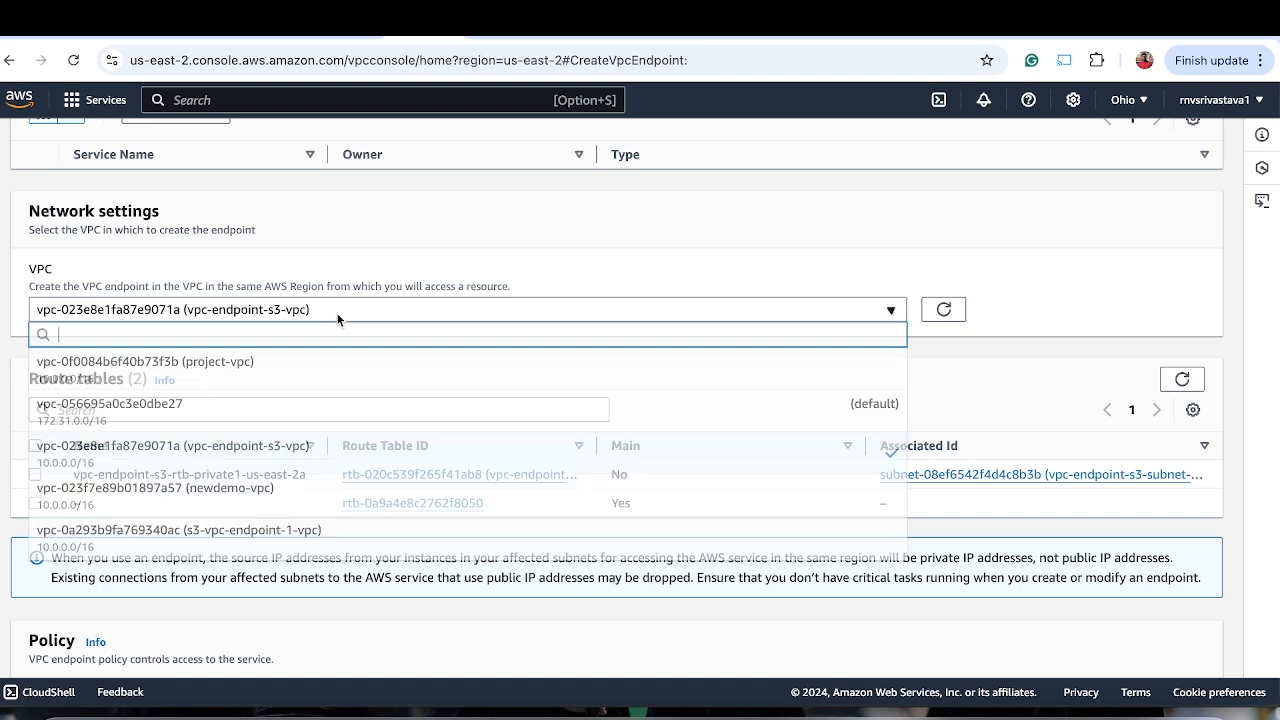
click(323, 534)
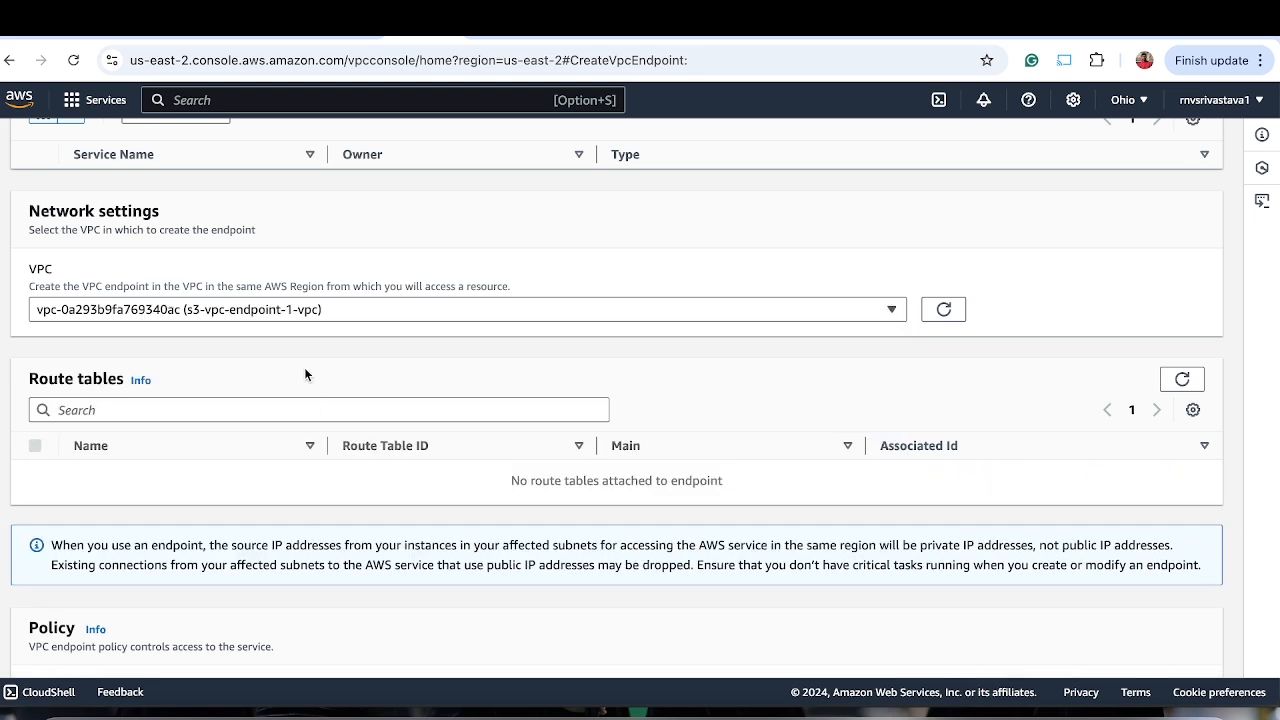
click(1172, 381)
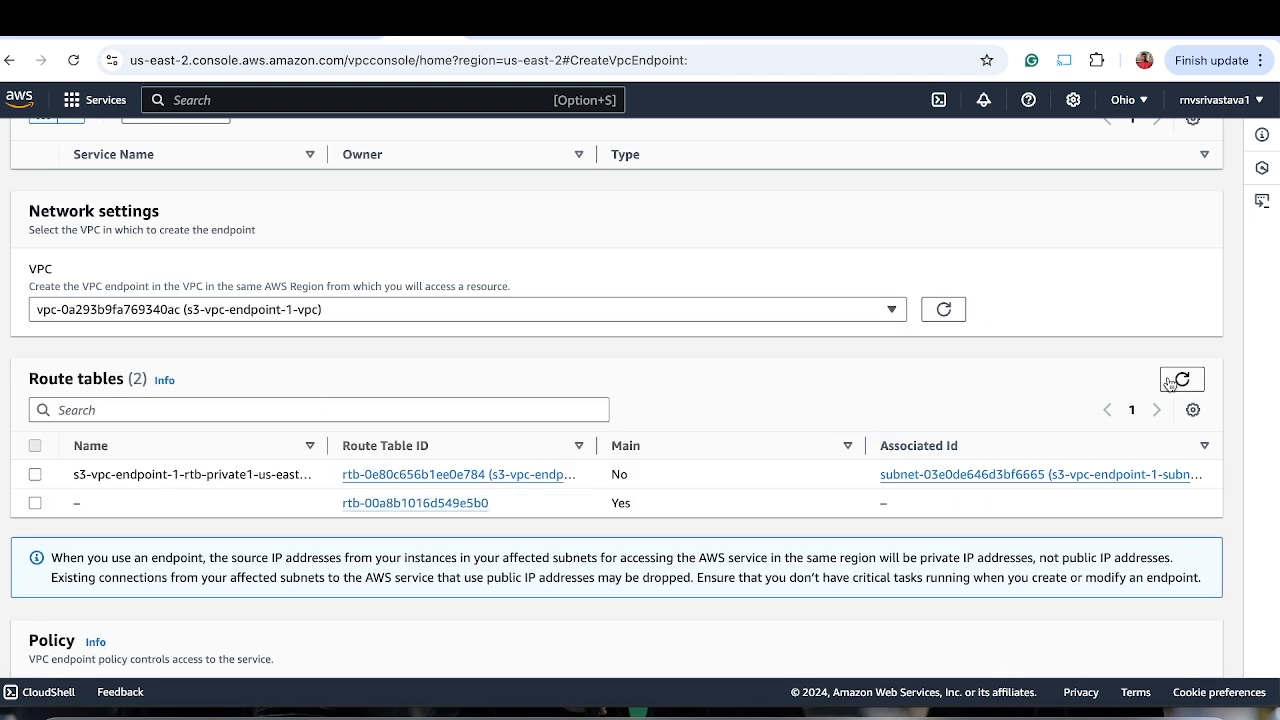
- Associate the s3-vpc-endpoint-1 private1 route table, keep the Full access policy, and create the endpoint
click(35, 474)
scroll(300, 470, down, 3)
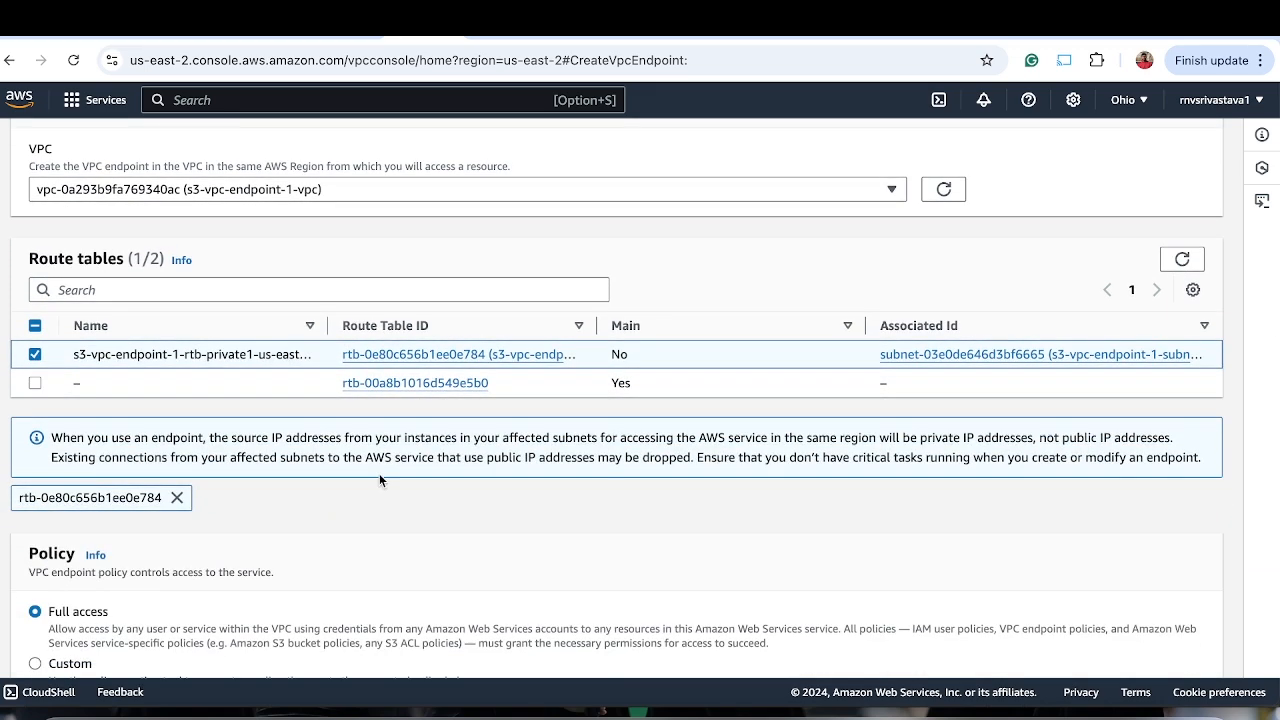
scroll(379, 473, down, 5)
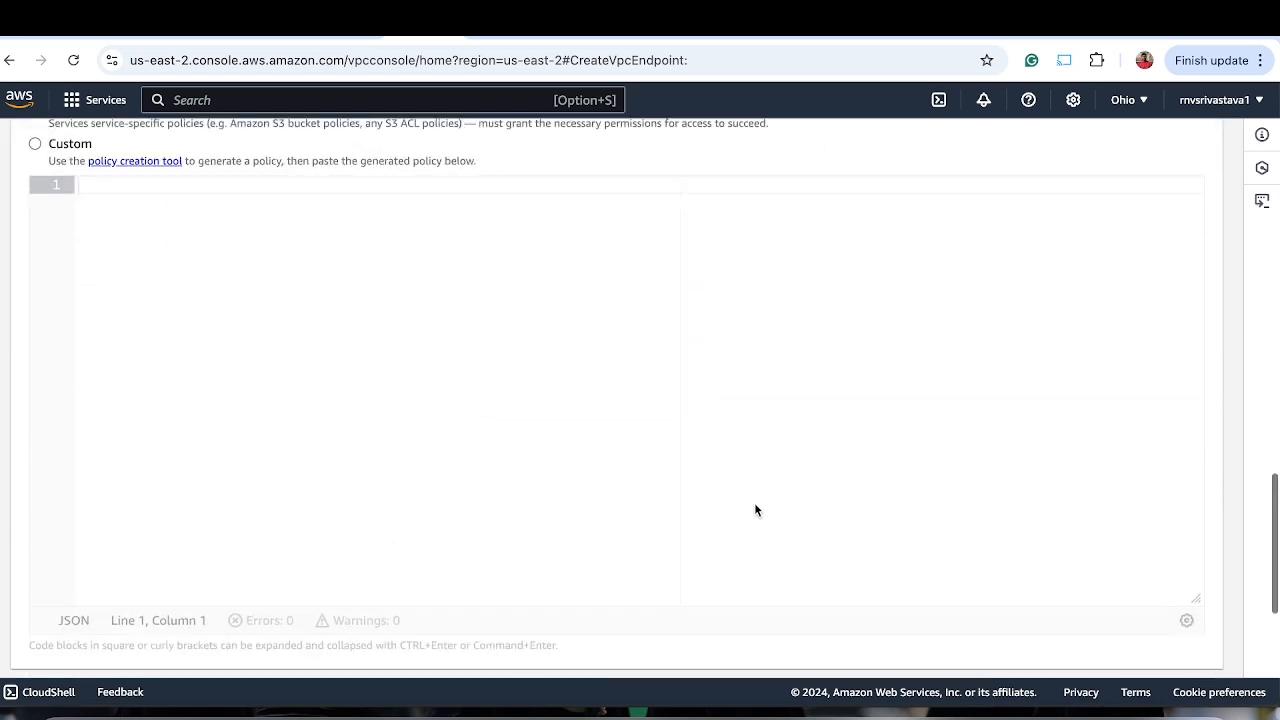
scroll(755, 510, down, 3)
click(1126, 652)
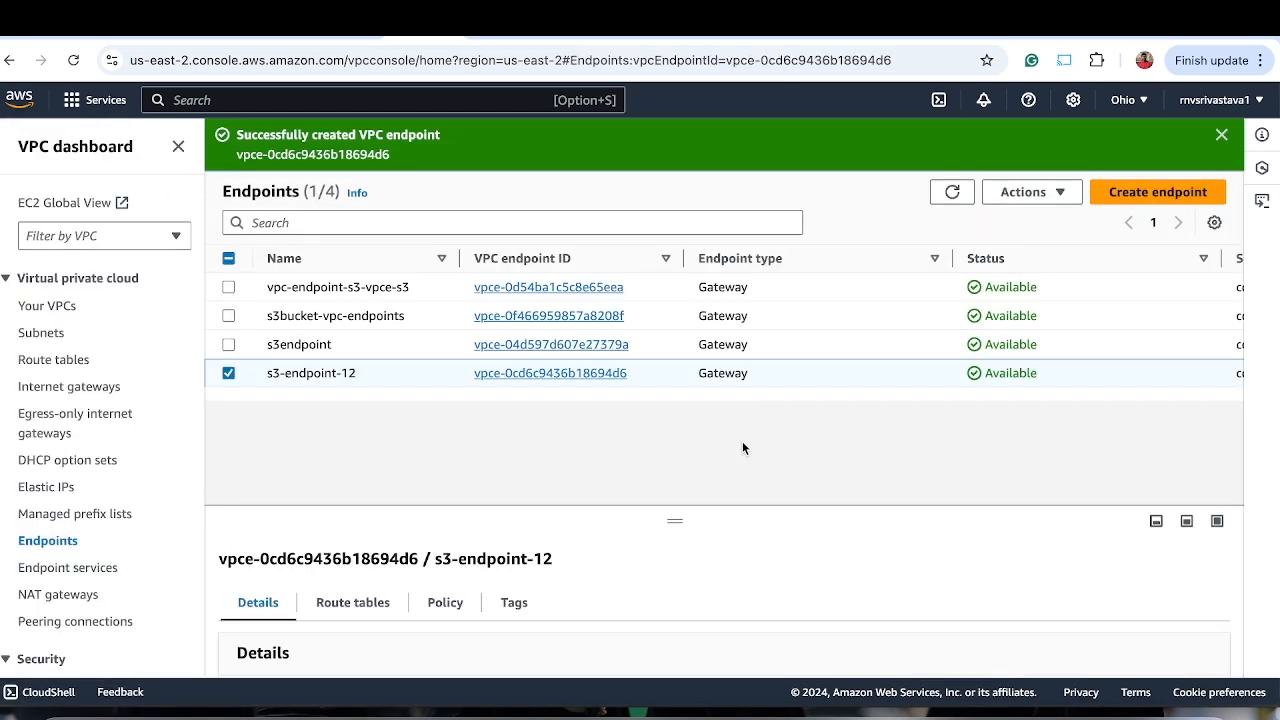
click(228, 373)
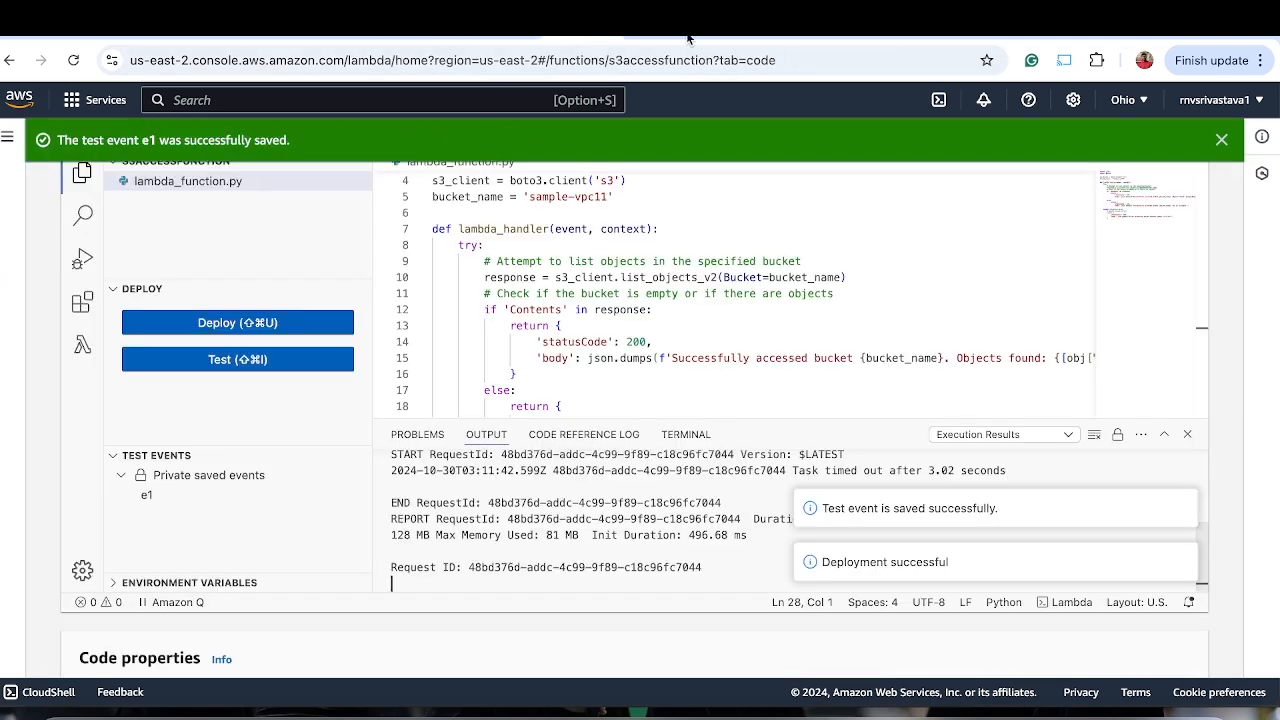
- Switch to the s3accessfunction Lambda function and rerun its test with the saved event e1
scroll(240, 363, up, 1)
click(237, 428)
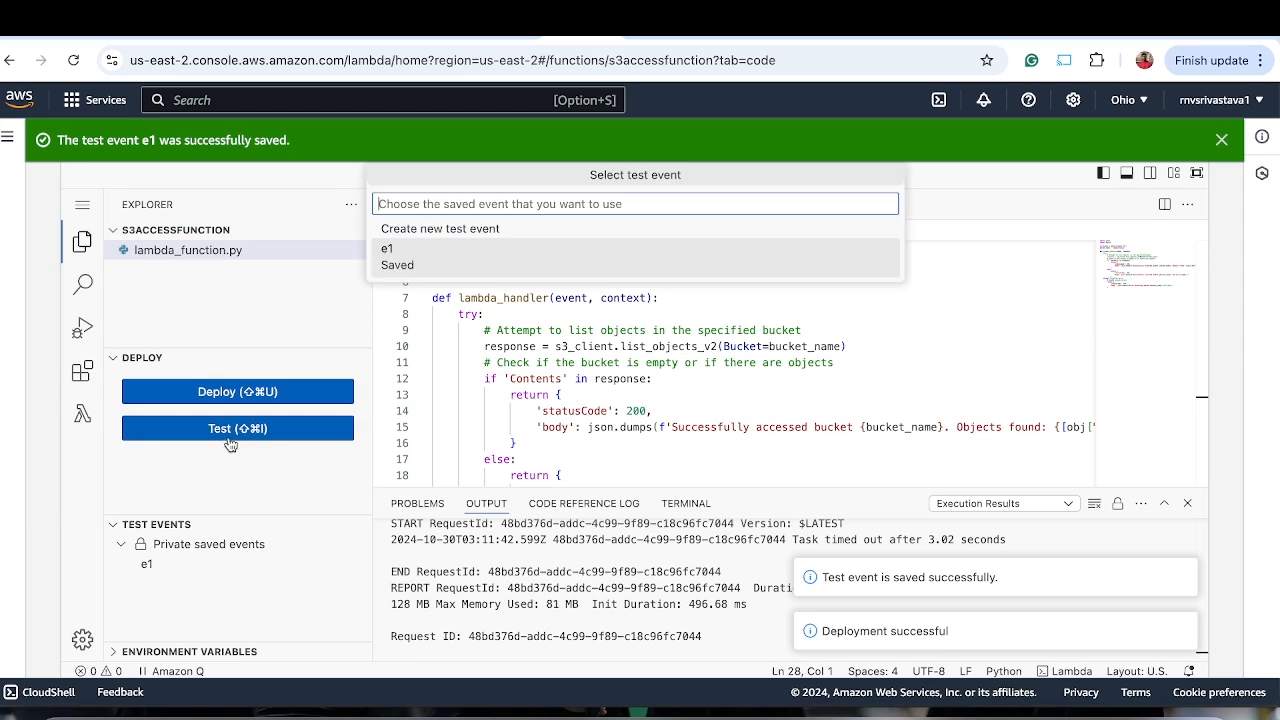
click(491, 258)
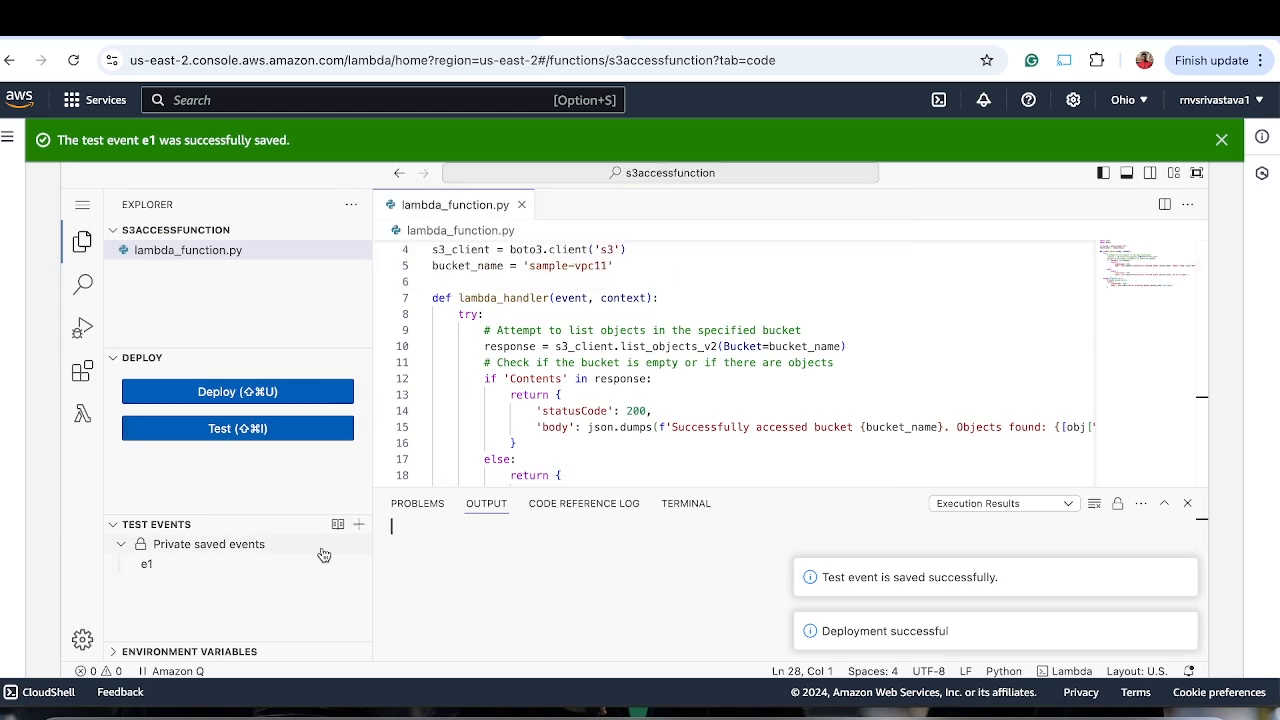
- Examine the status code, response body and function logs in the new execution results
scroll(324, 555, down, 1)
scroll(466, 515, up, 2)
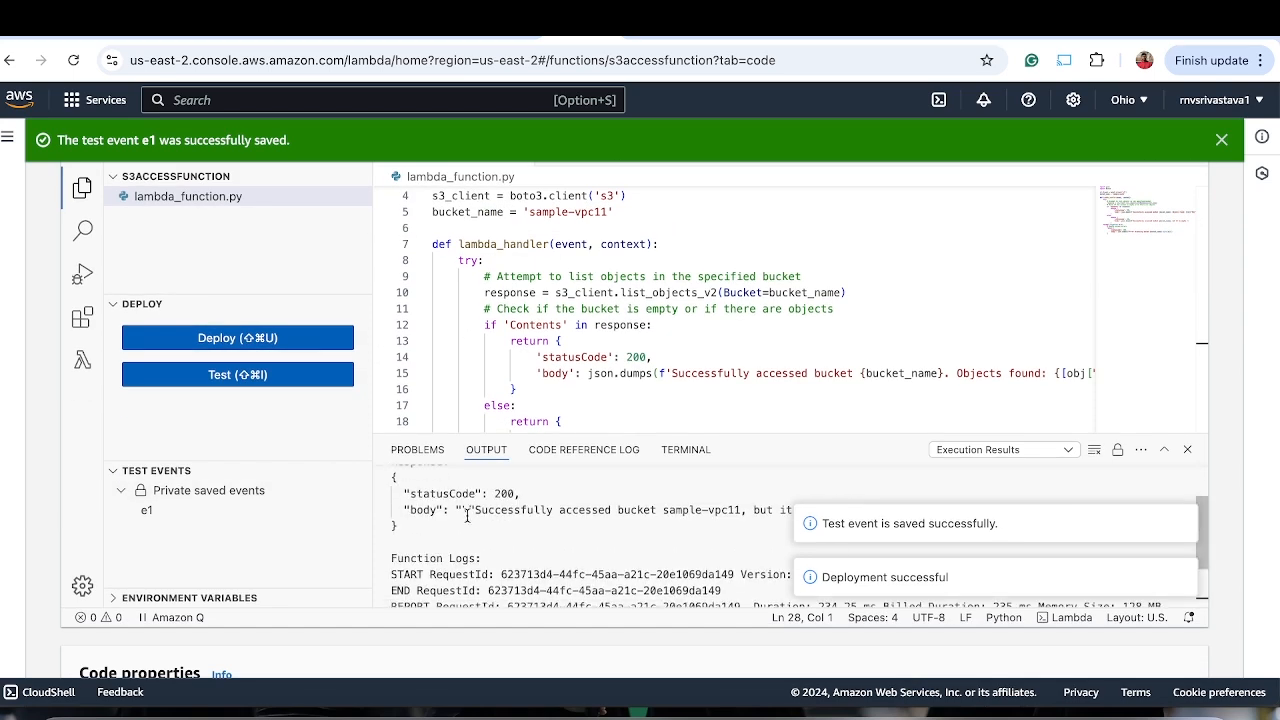
scroll(466, 515, up, 1)
scroll(500, 530, down, 2)
scroll(570, 566, up, 1)
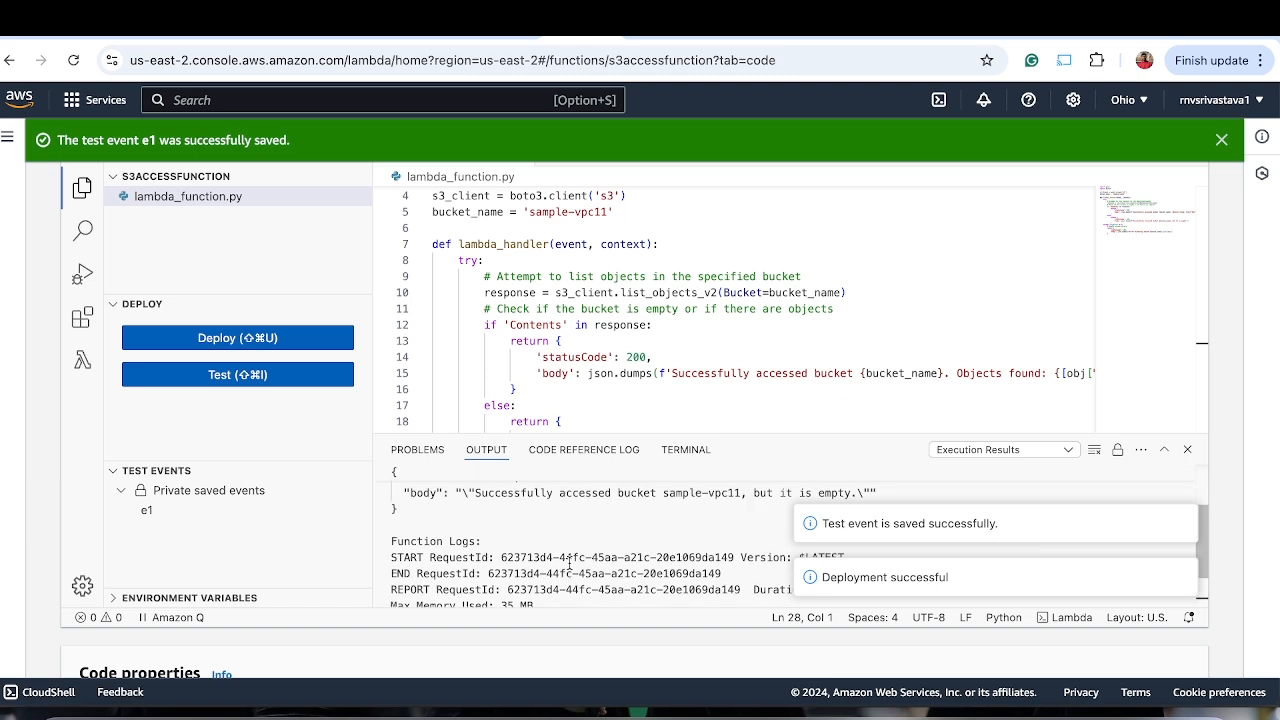
scroll(598, 526, up, 1)
scroll(505, 514, down, 1)
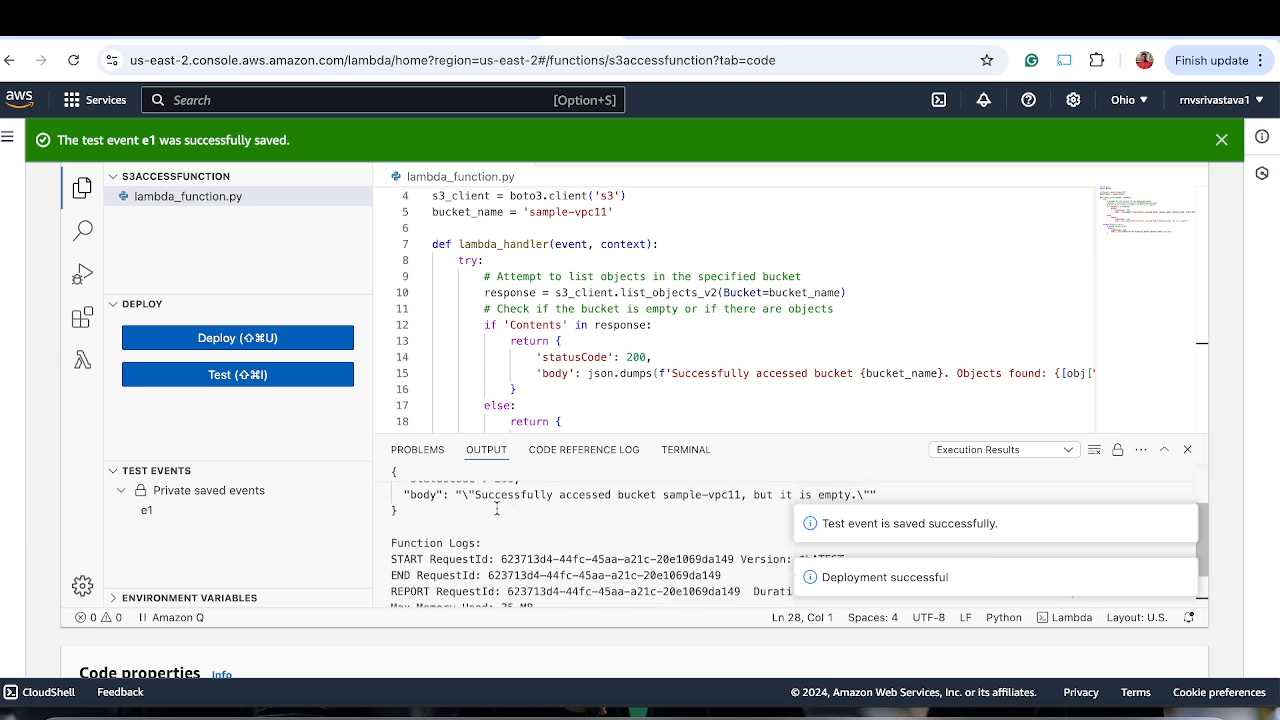
drag(471, 491, 774, 508)
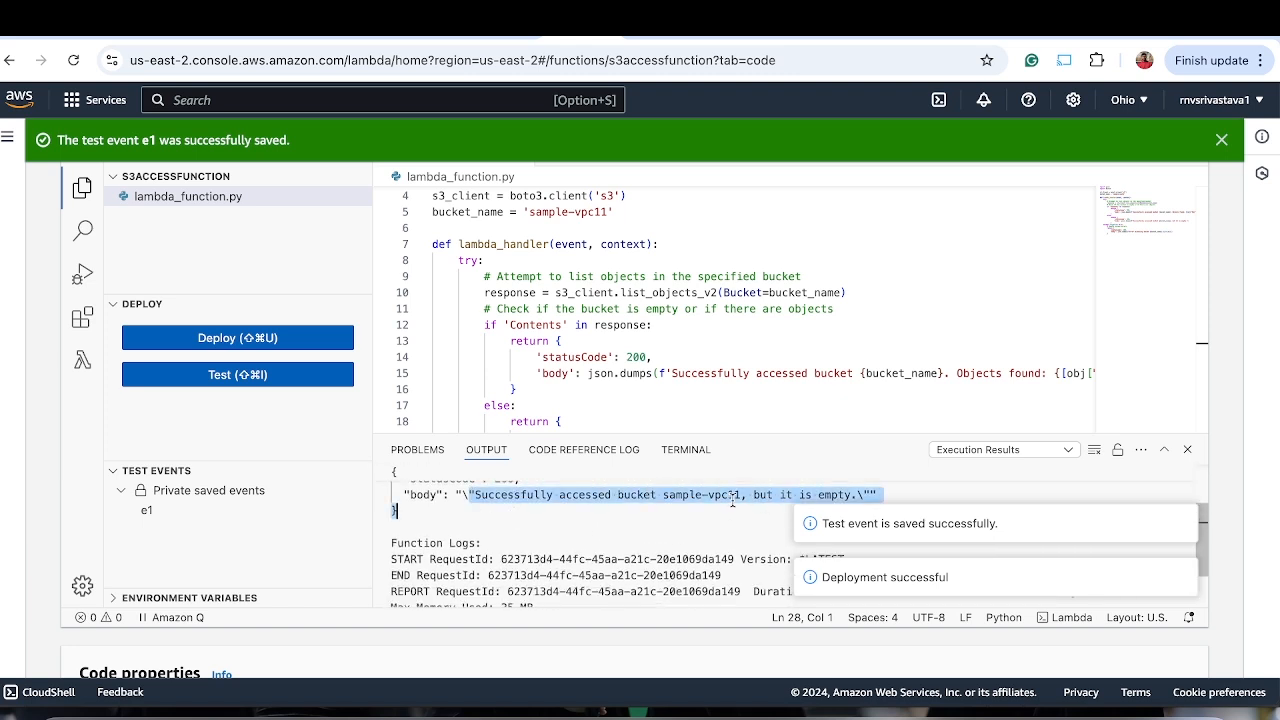
click(733, 496)
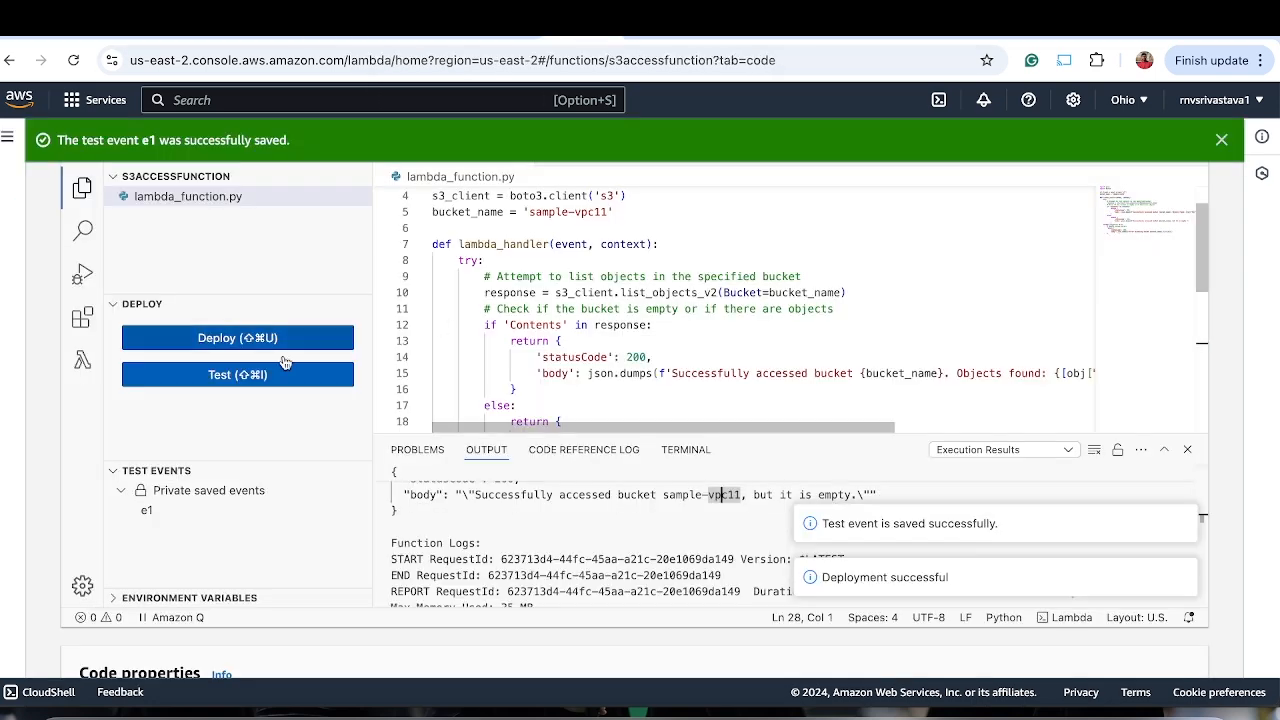
- Look up the execution role in the function's permissions configuration and open that role in IAM
scroll(285, 362, up, 5)
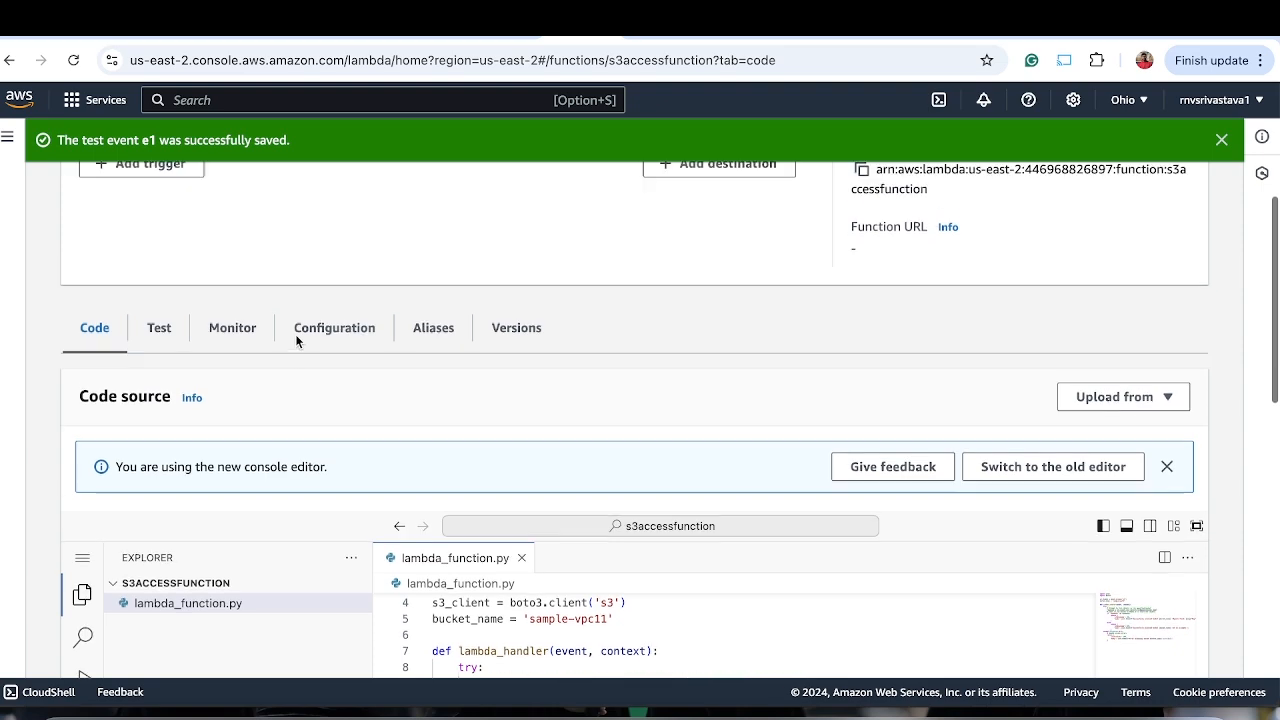
scroll(225, 346, up, 1)
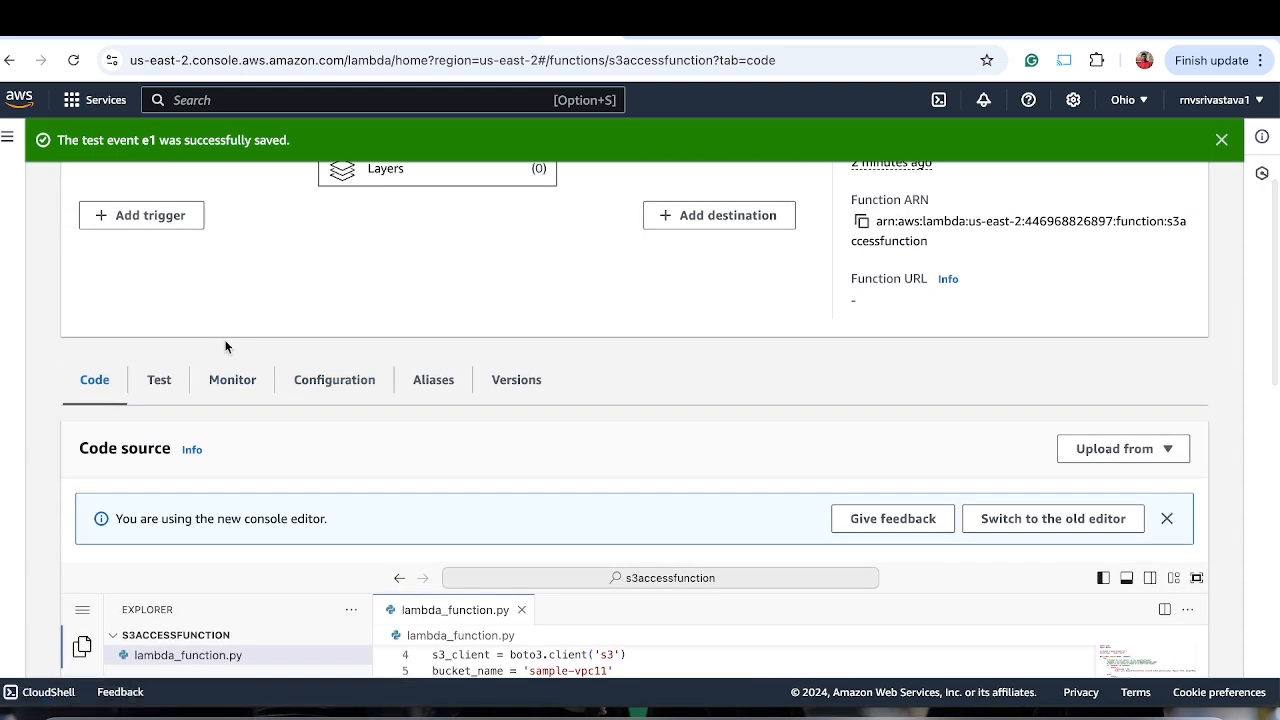
click(345, 388)
scroll(190, 455, down, 2)
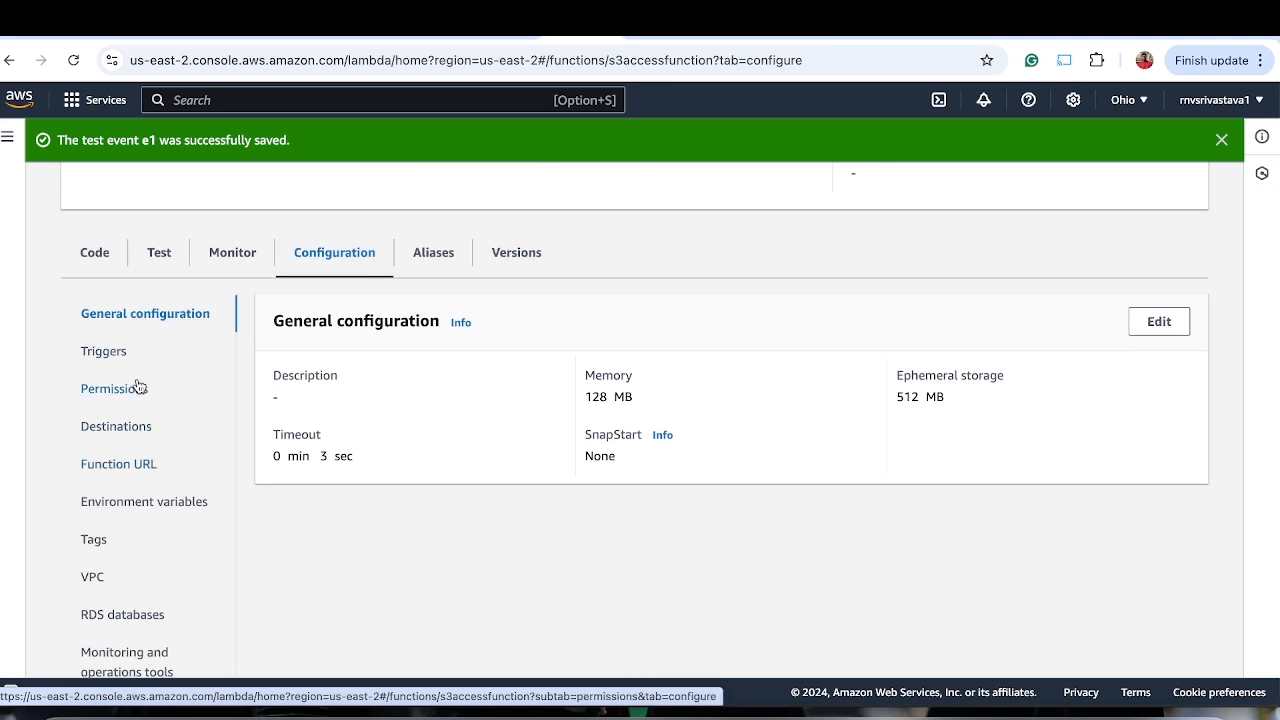
scroll(120, 330, down, 1)
click(110, 328)
scroll(117, 362, down, 1)
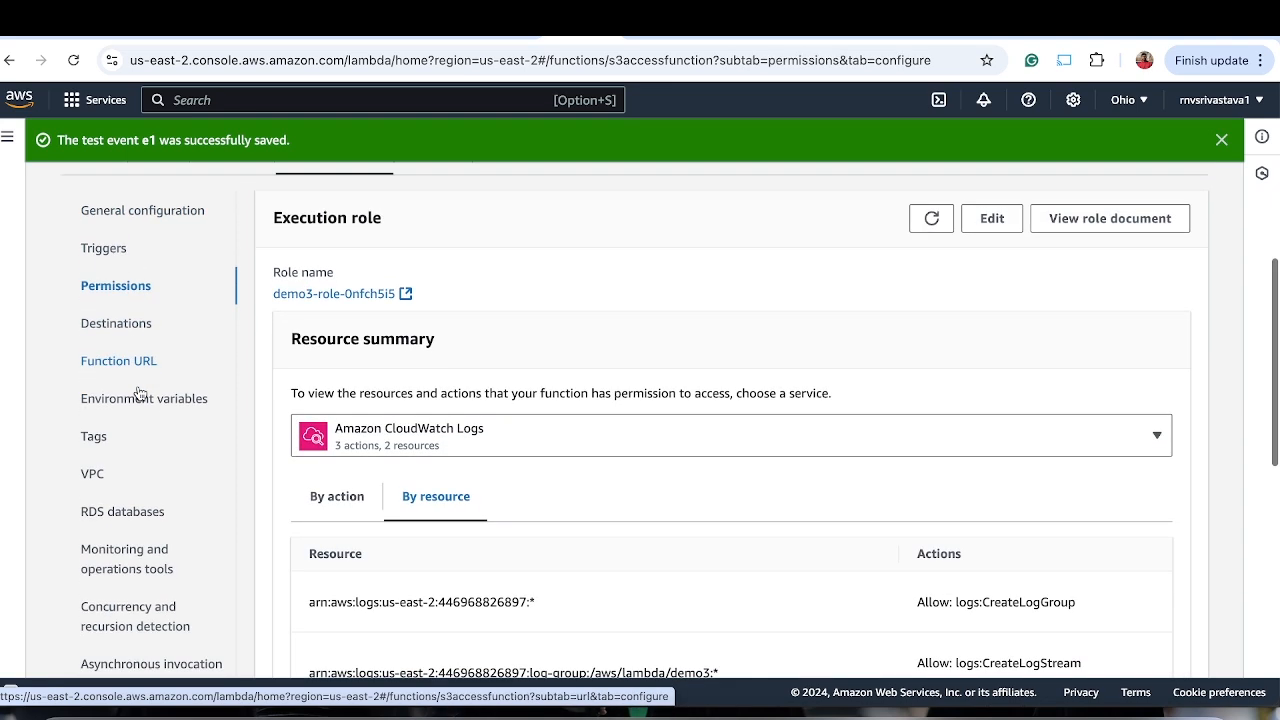
click(332, 293)
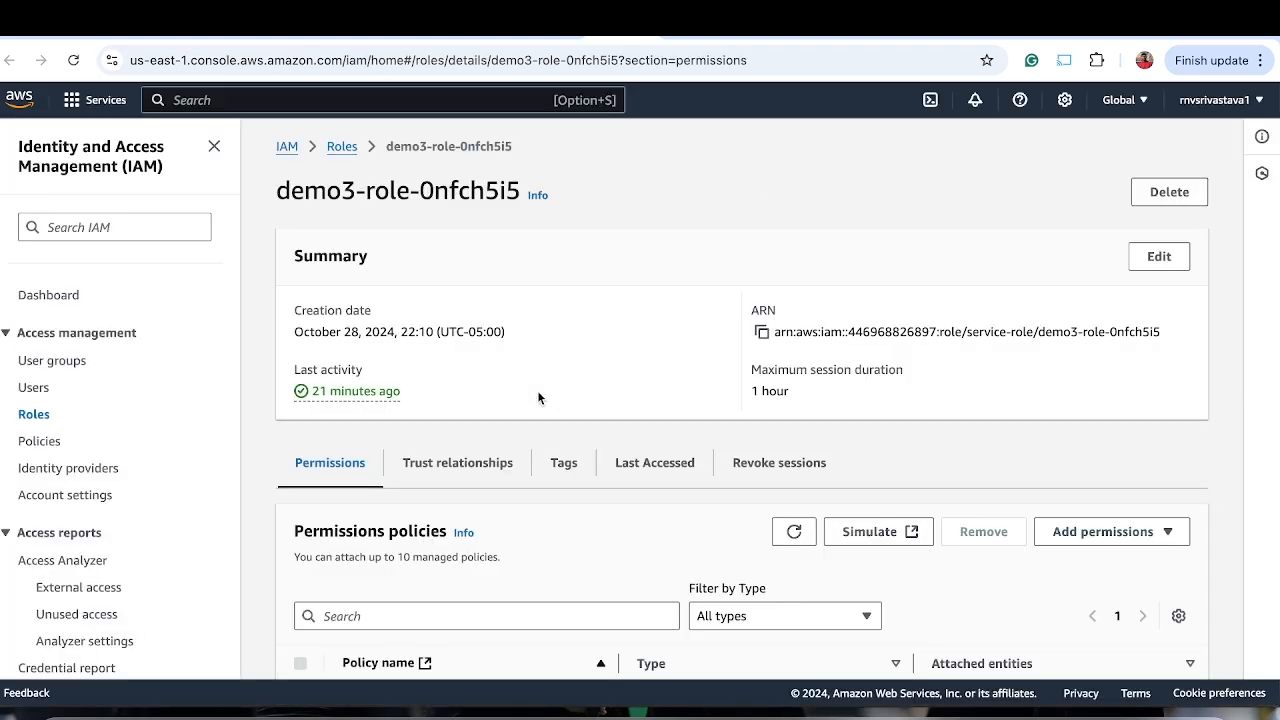
- Review the execution role's name and attached permissions policies, including the JSON of AmazonS3FullAccess
drag(521, 147, 383, 144)
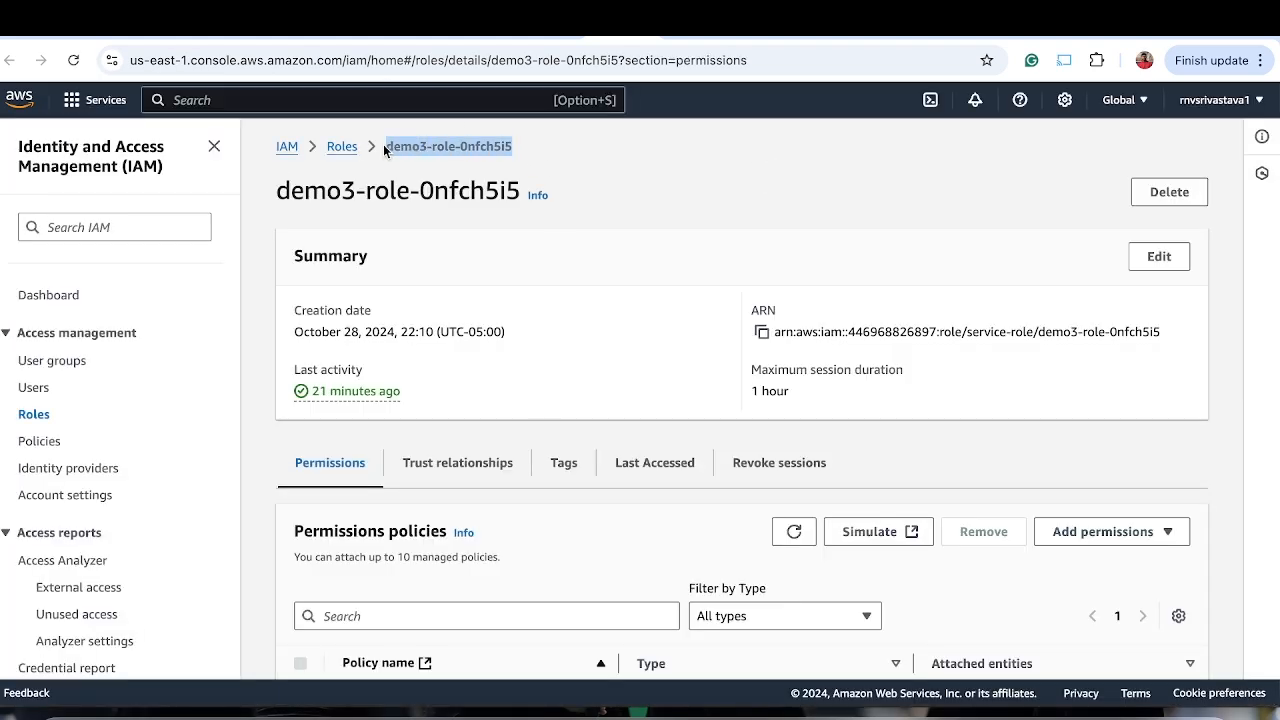
click(596, 181)
scroll(578, 254, down, 1)
scroll(468, 453, down, 2)
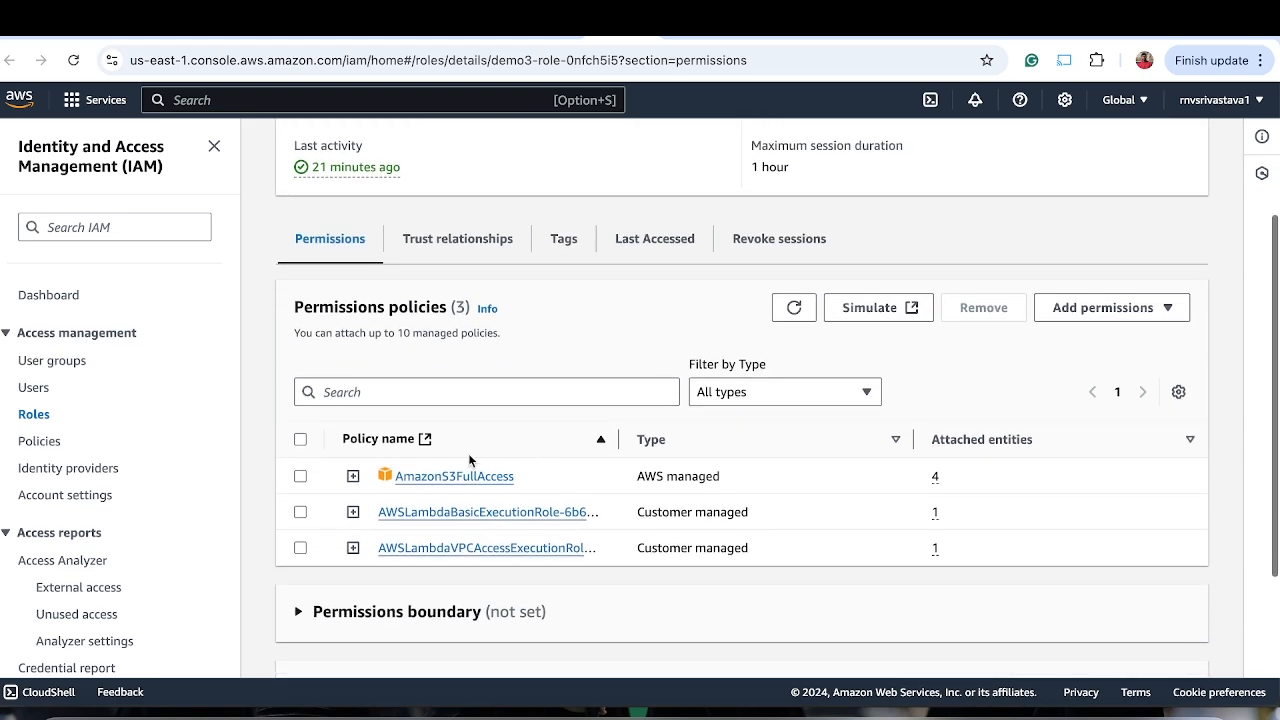
click(352, 476)
scroll(352, 476, down, 1)
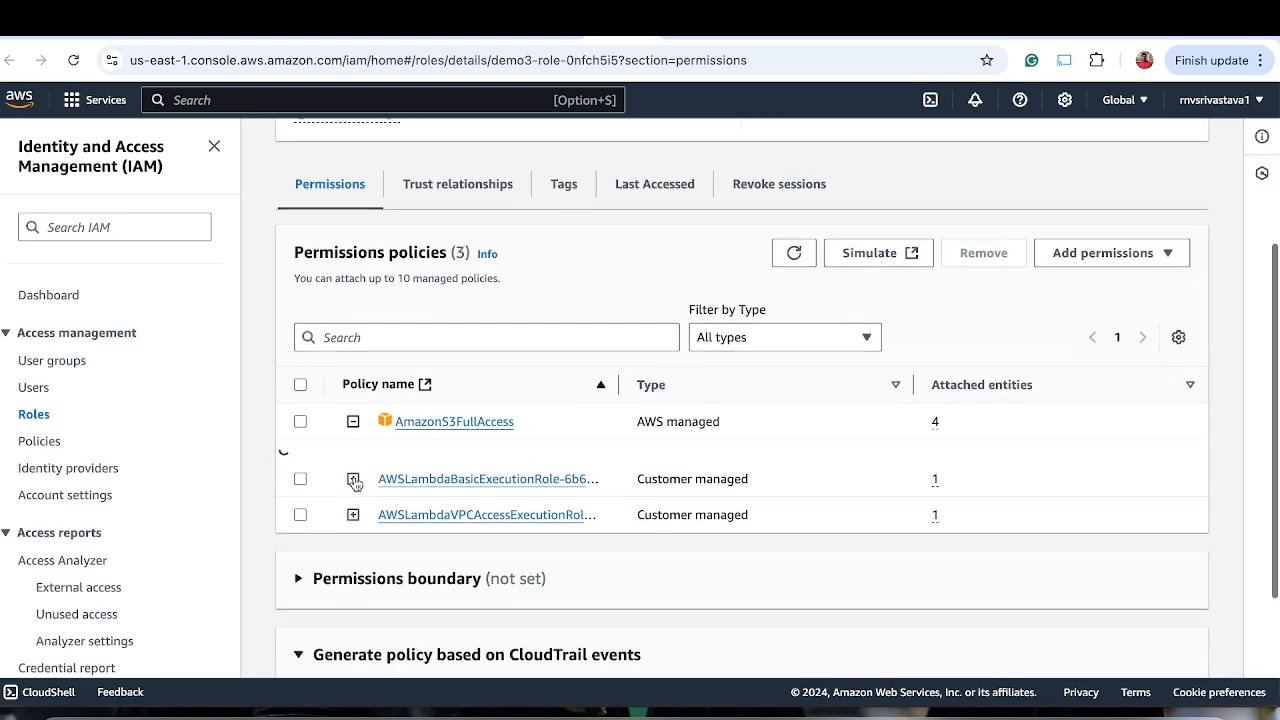
click(301, 420)
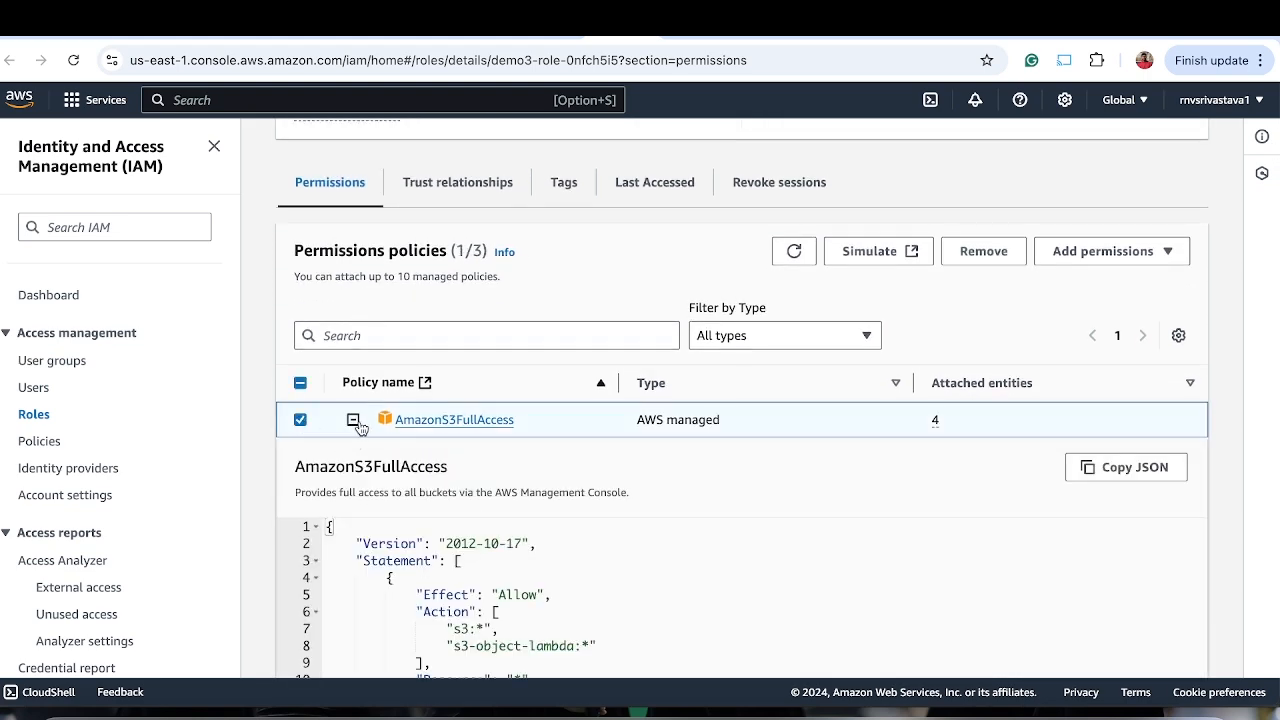
click(301, 420)
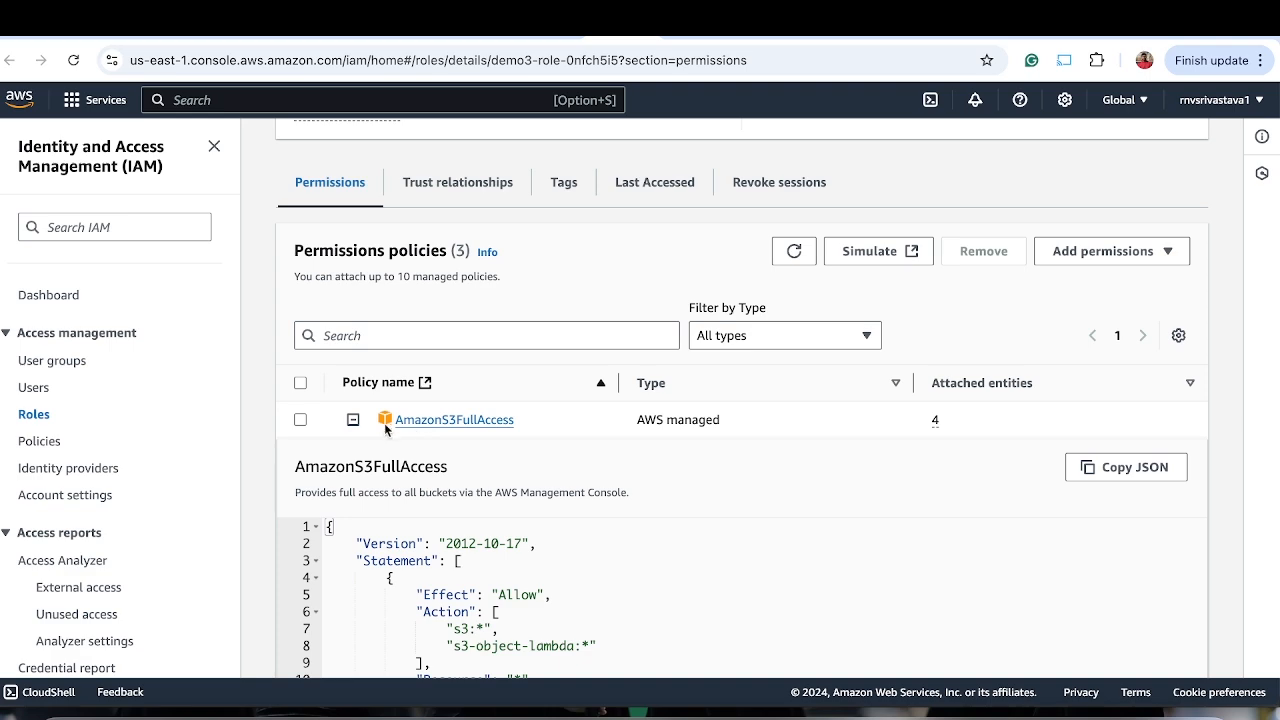
click(353, 420)
scroll(354, 424, down, 1)
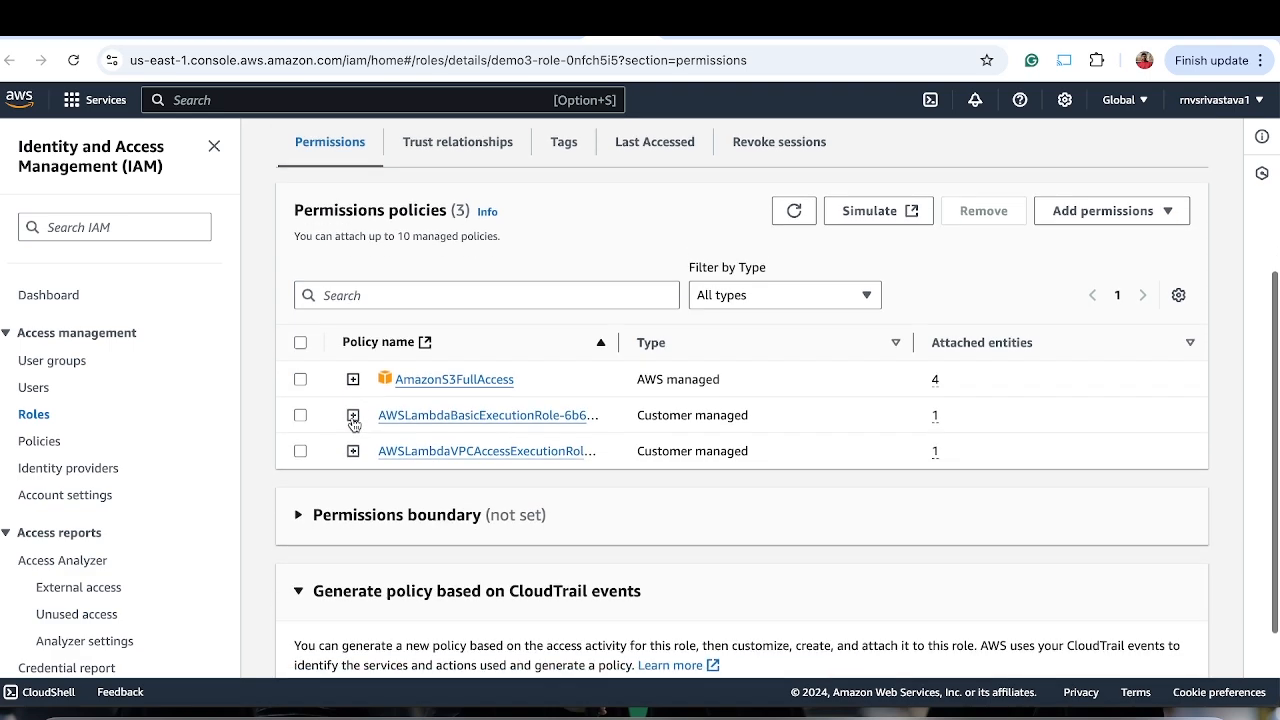
scroll(320, 405, up, 1)
click(300, 403)
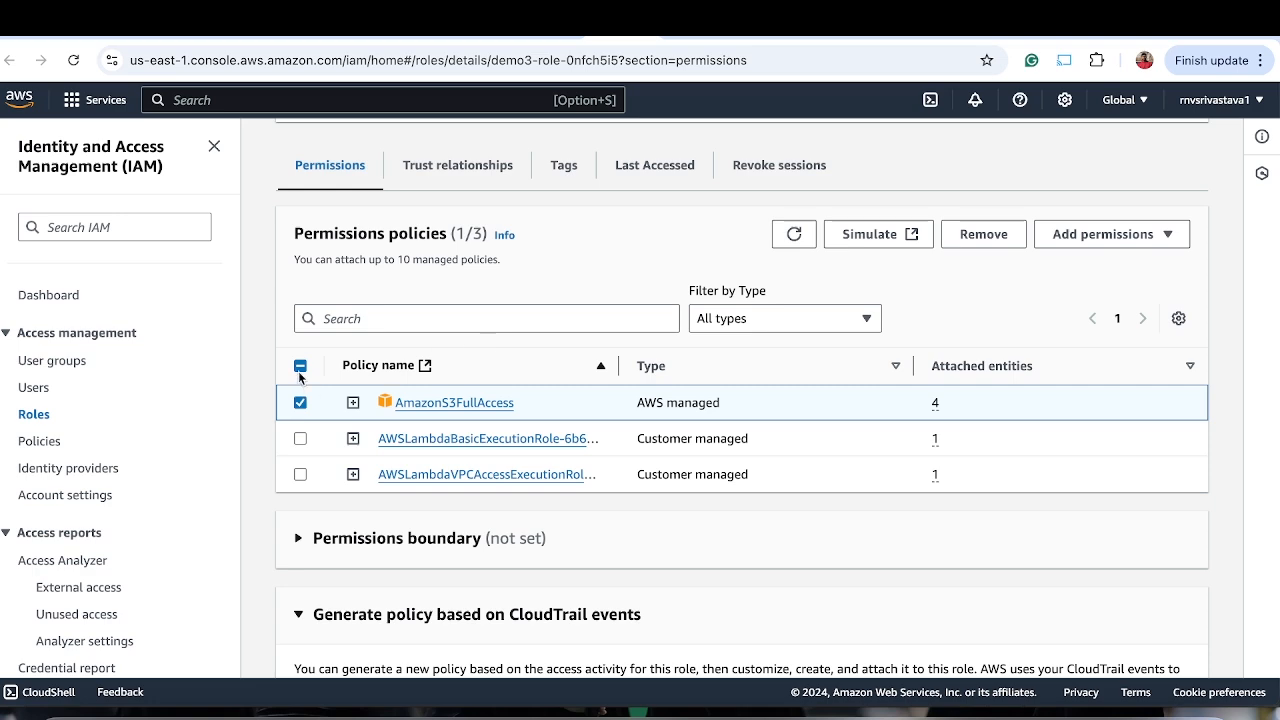
click(299, 367)
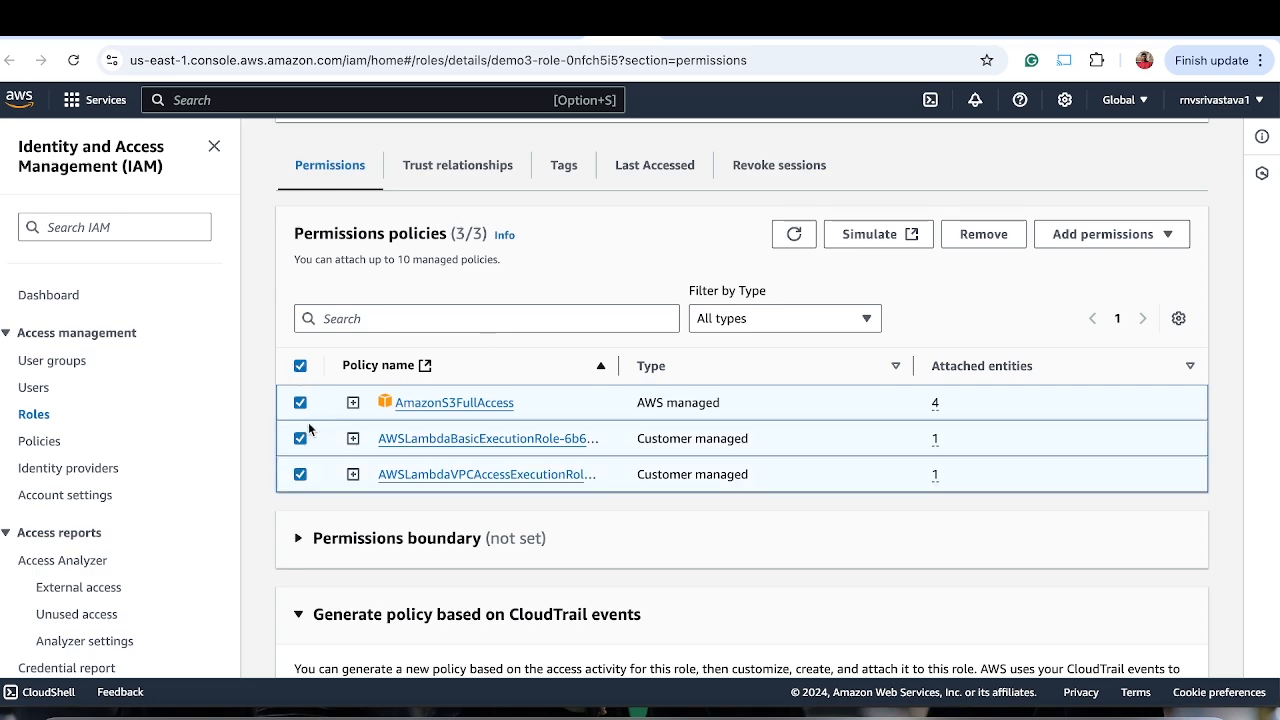
click(299, 367)
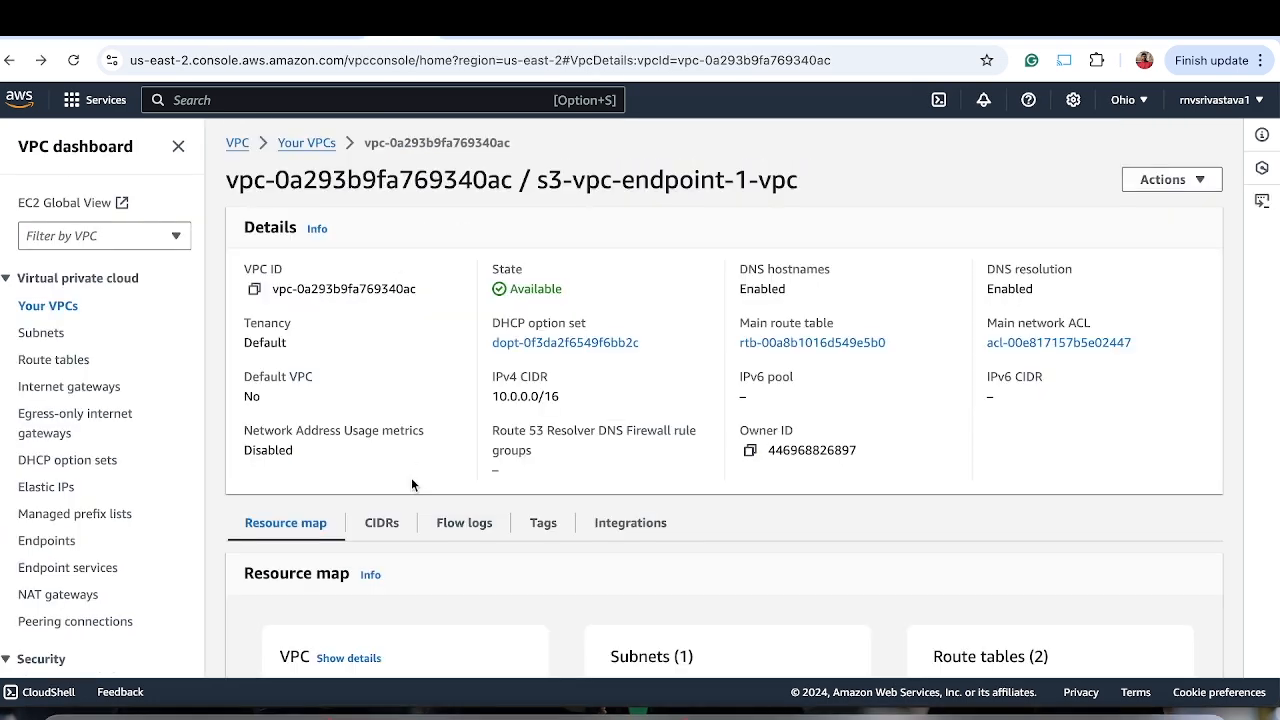
- Switch to the details of s3-vpc-endpoint-1-vpc and start creating a flow log for that VPC
scroll(411, 477, down, 1)
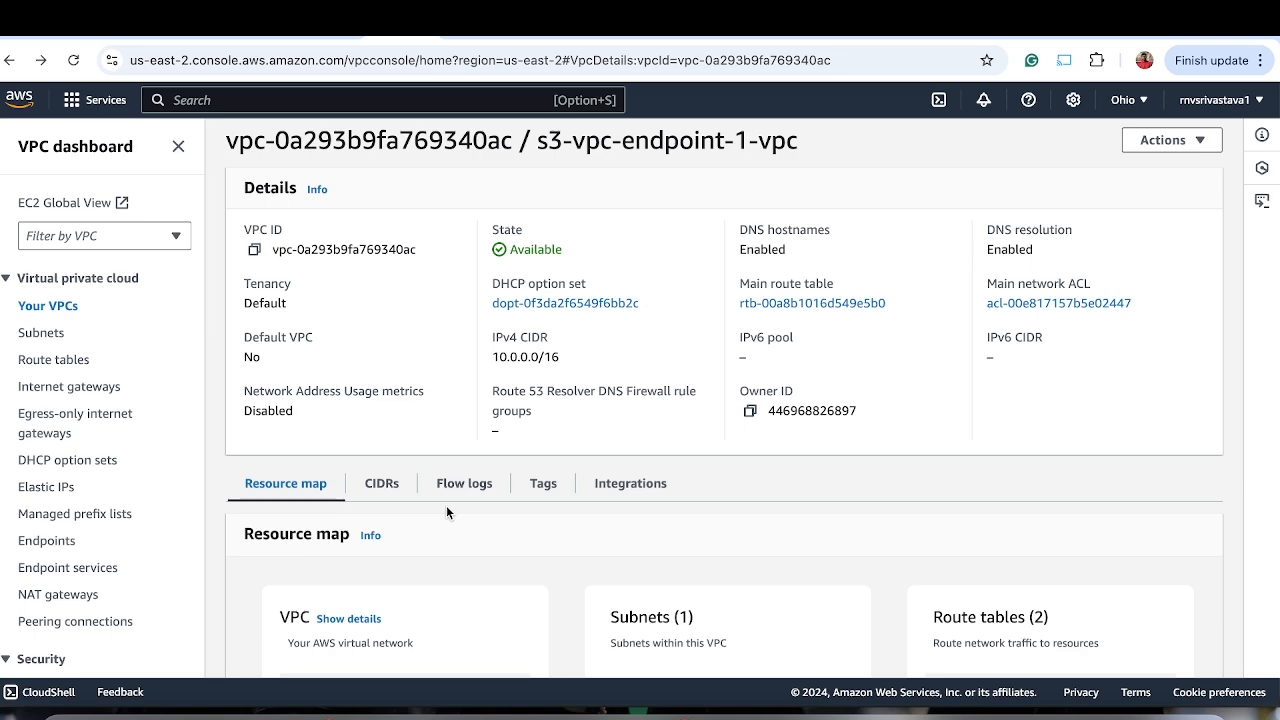
scroll(446, 505, up, 1)
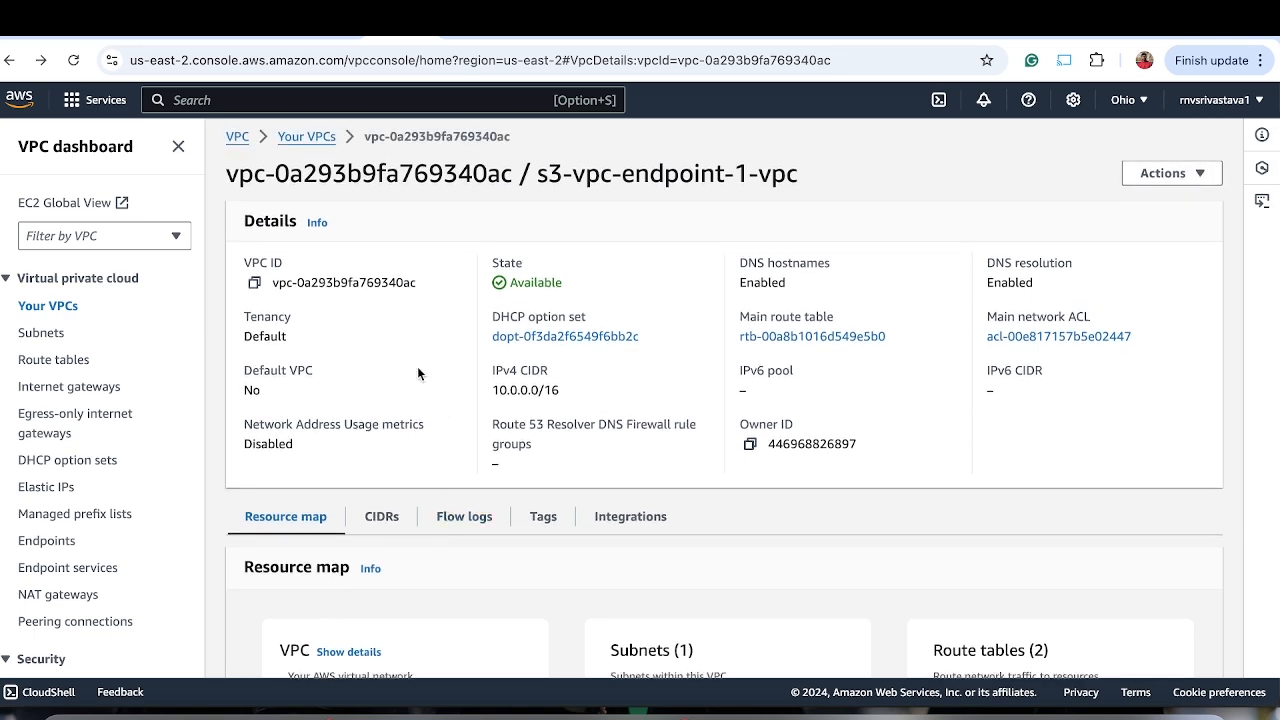
scroll(379, 338, down, 1)
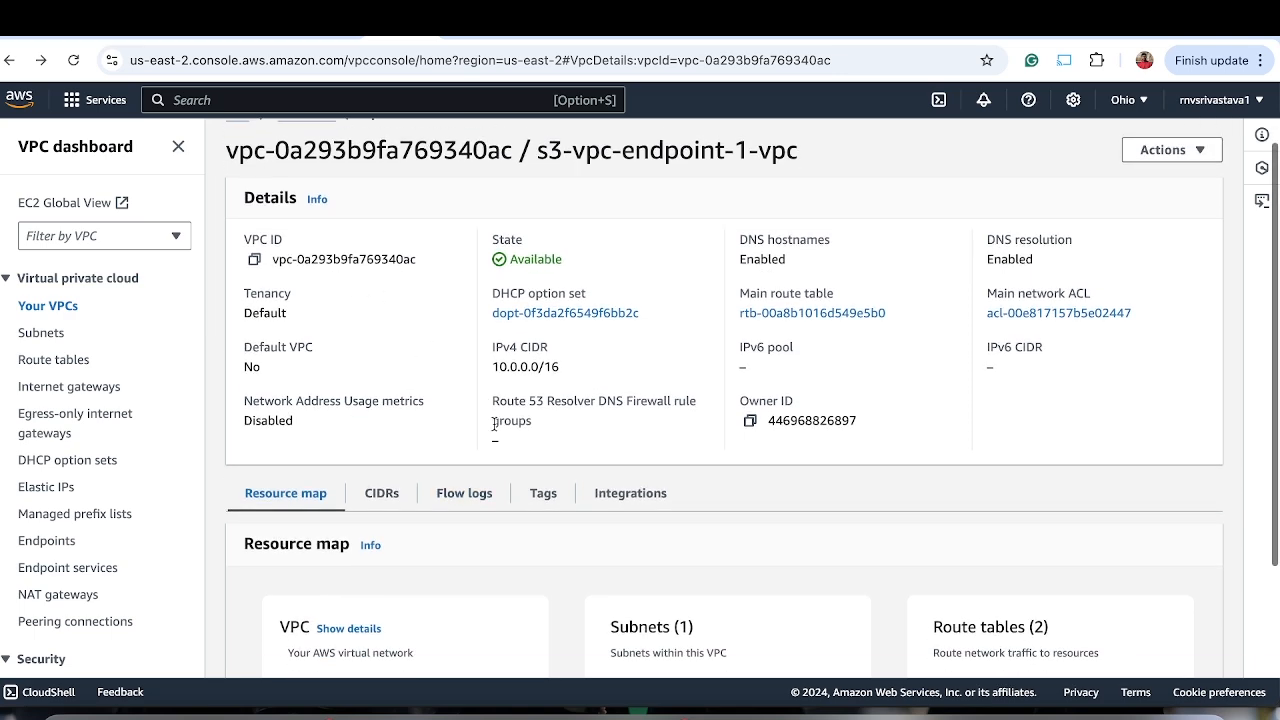
scroll(486, 263, down, 1)
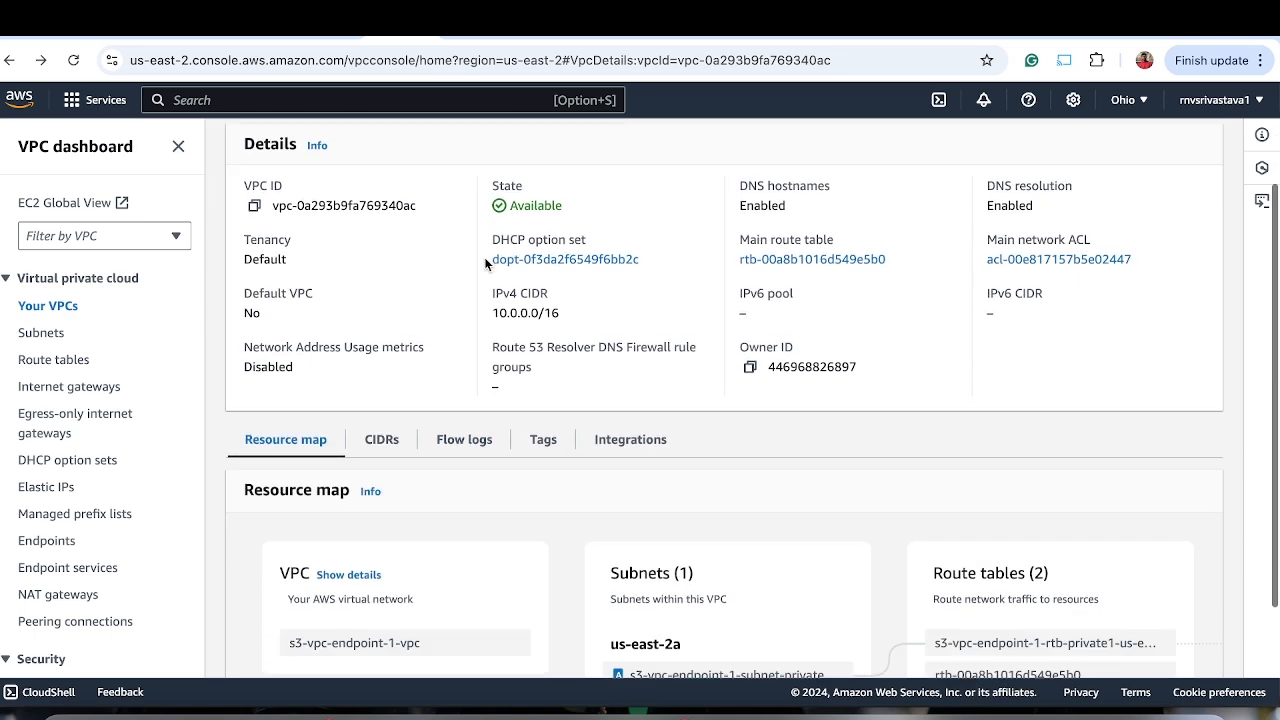
click(457, 439)
click(1118, 514)
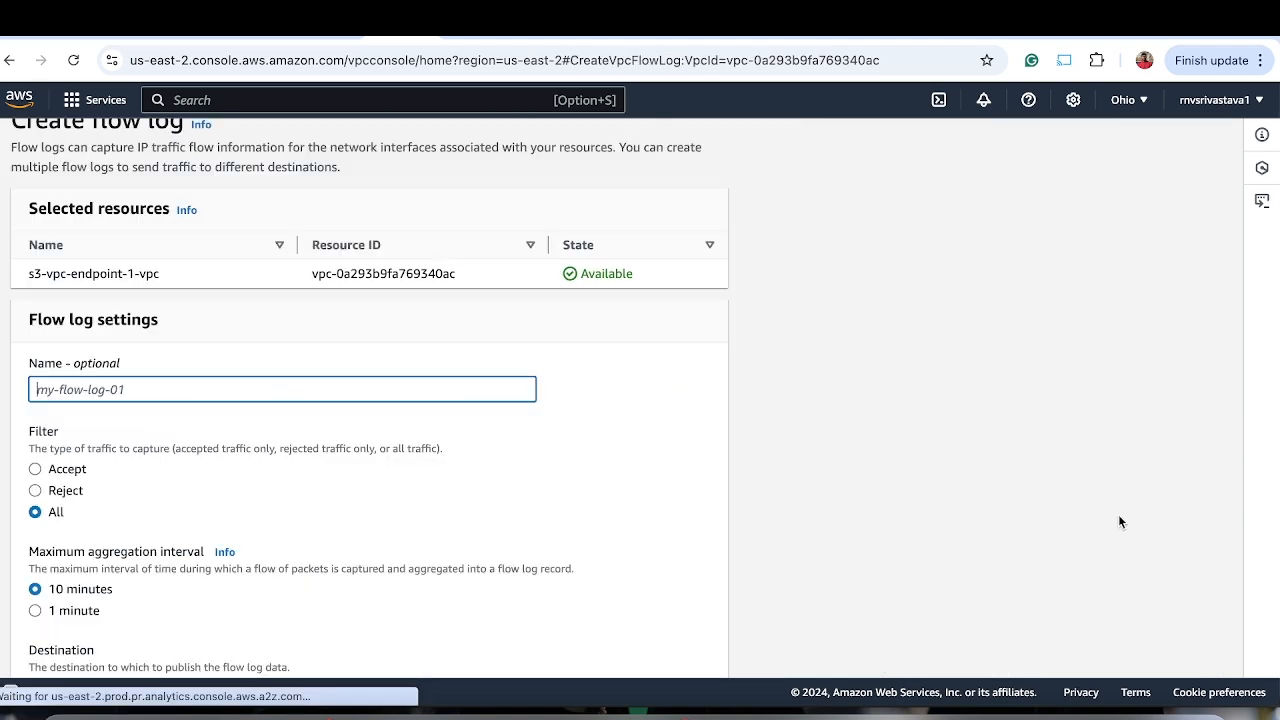
scroll(311, 366, down, 1)
scroll(311, 366, up, 1)
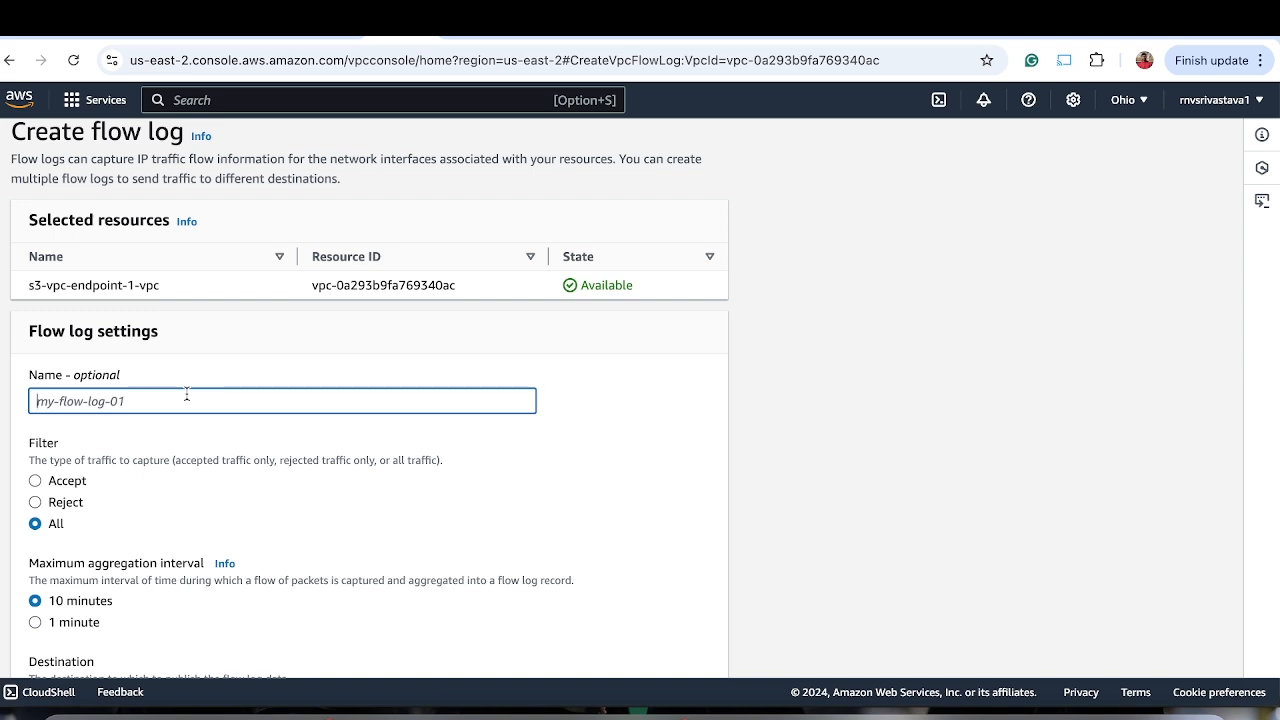
- Name the flow log my-flow-log1, set a 1-minute maximum aggregation interval and choose vpcflowlog-1 as its destination log group
text(my-flow-log1)
scroll(360, 400, down, 2)
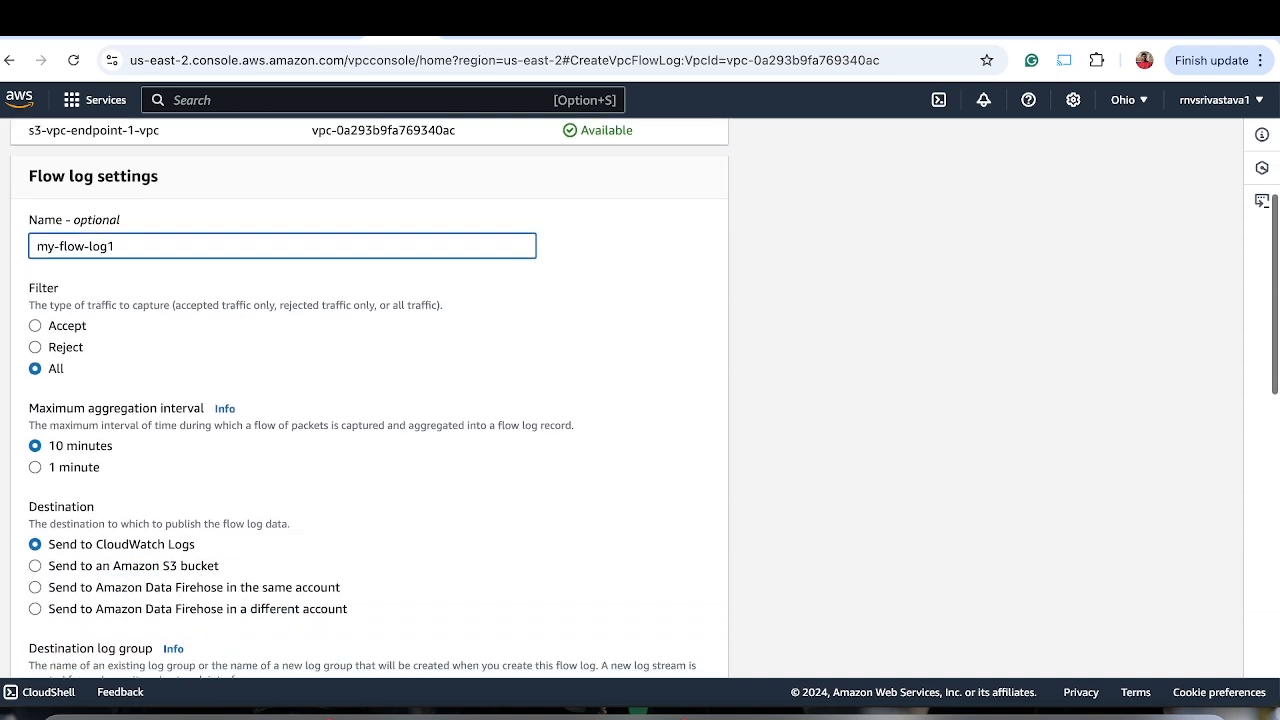
click(40, 467)
scroll(77, 466, down, 3)
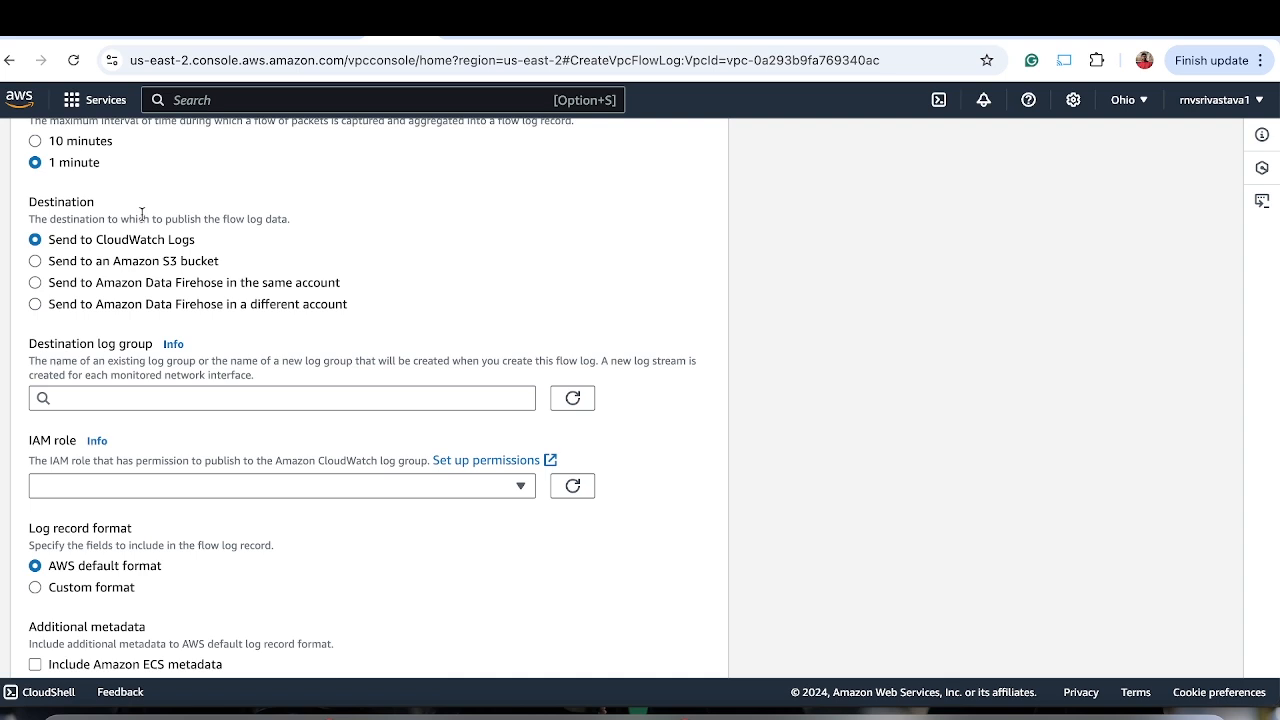
click(130, 405)
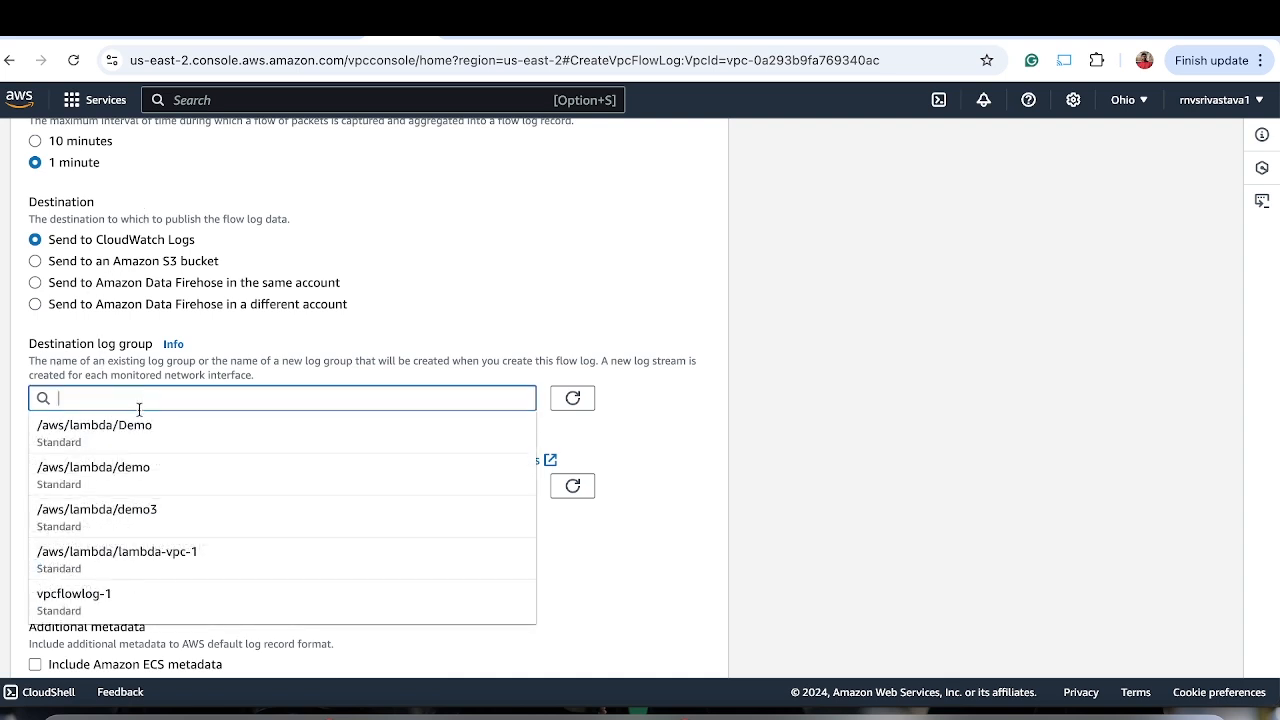
click(154, 606)
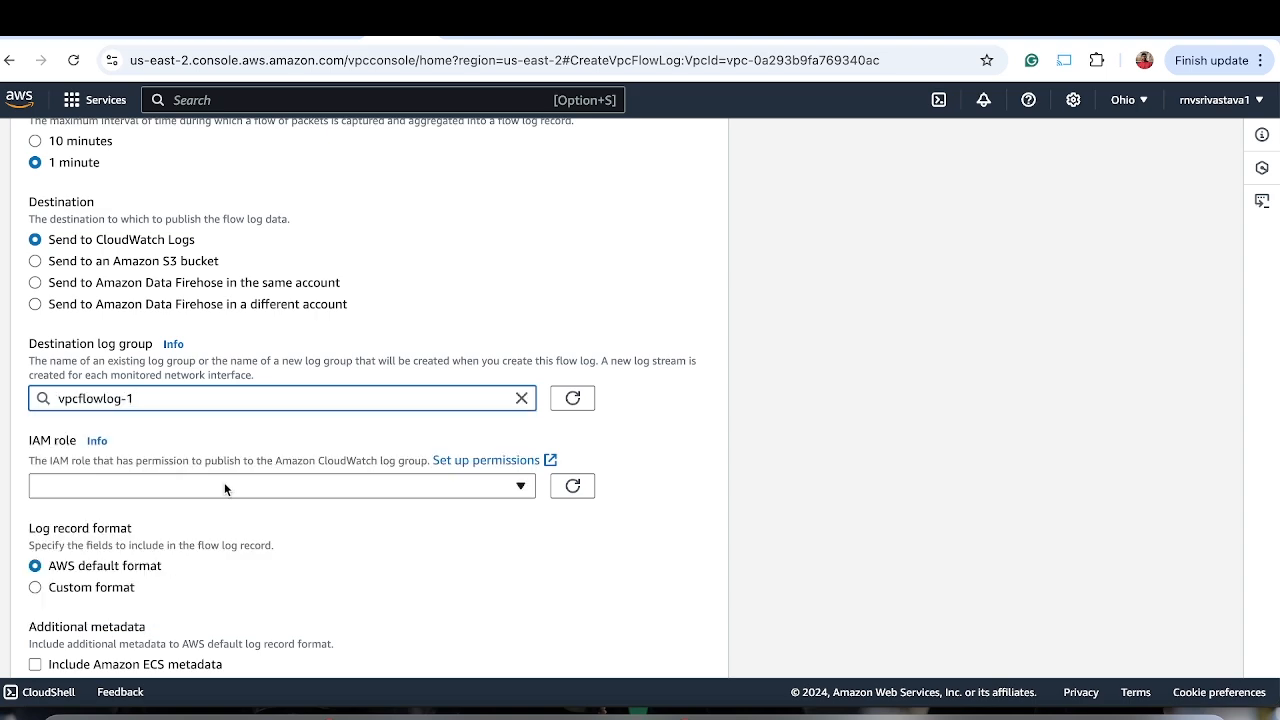
- Assign the IAM role flowlog-role2 to the flow log and create it with the AWS default record format
scroll(224, 487, down, 2)
click(186, 295)
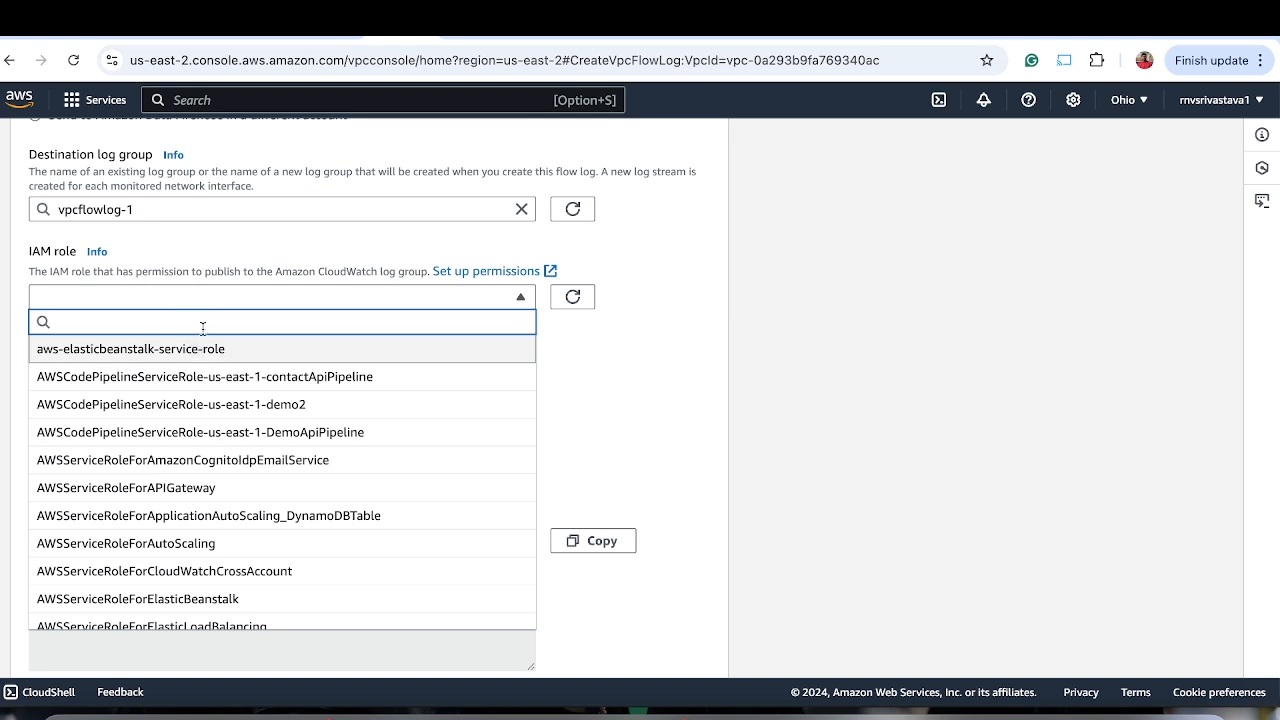
text(flo)
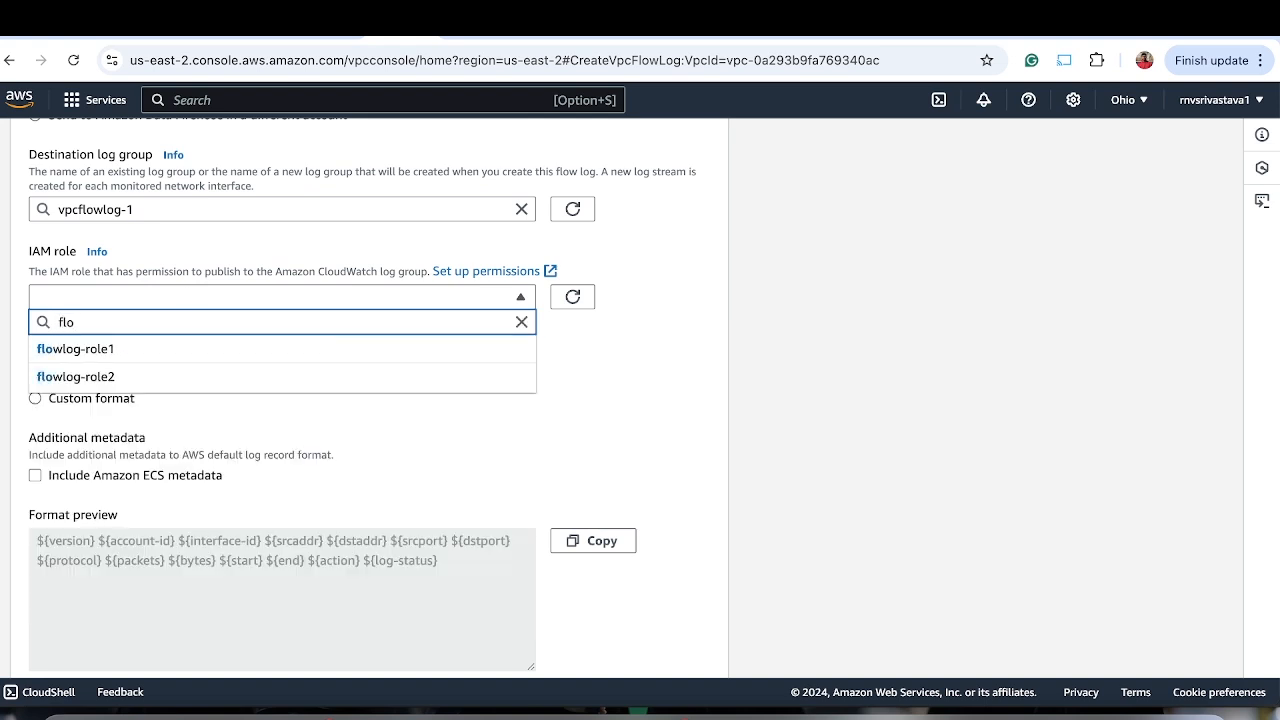
click(154, 378)
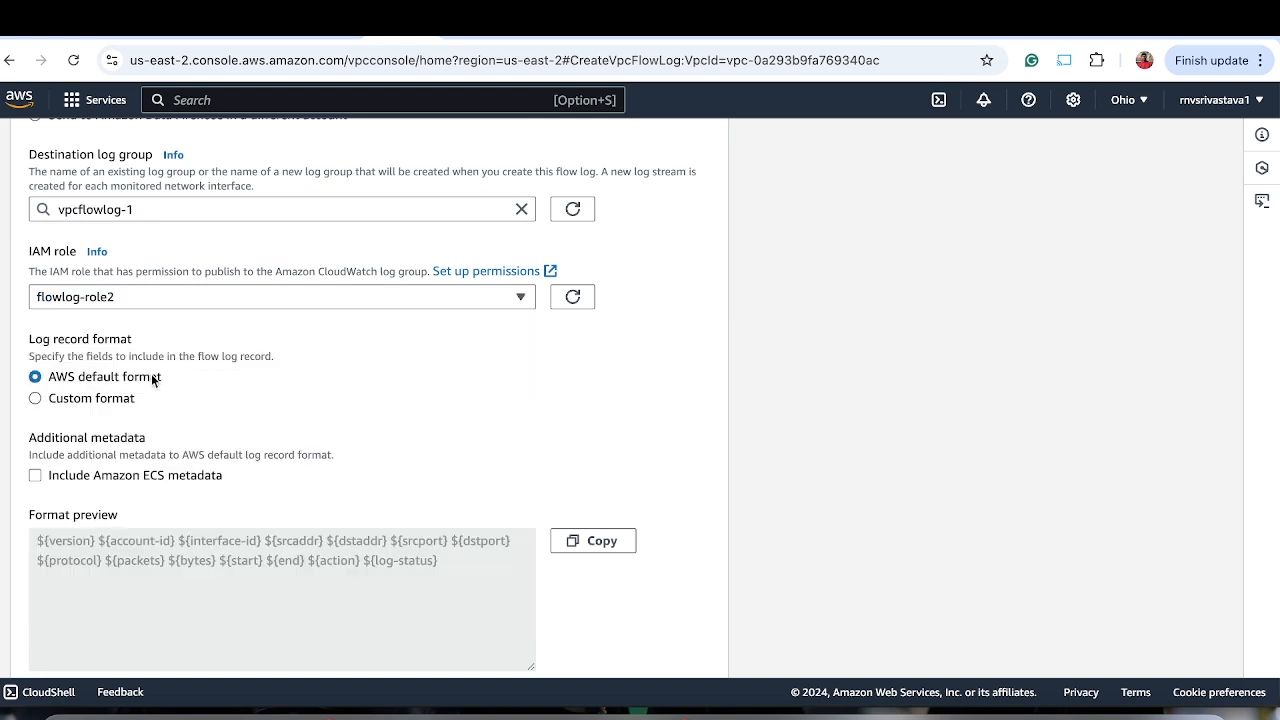
scroll(71, 320, down, 2)
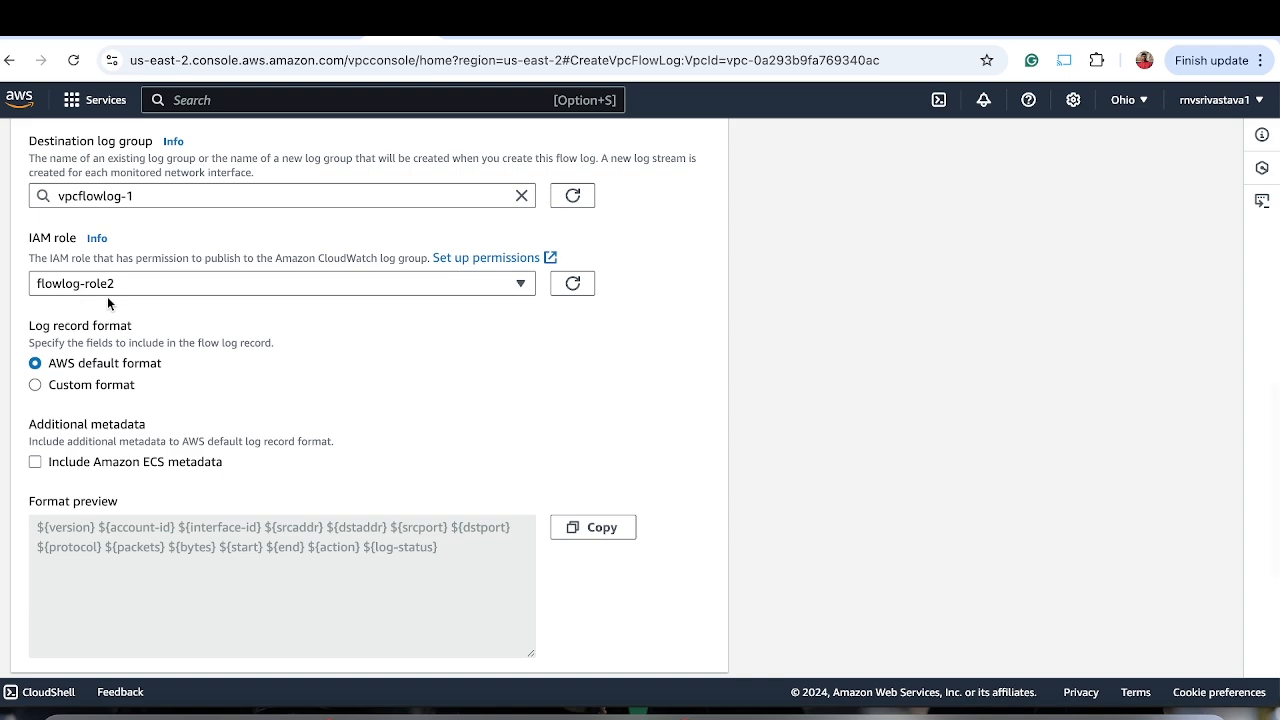
scroll(70, 357, down, 4)
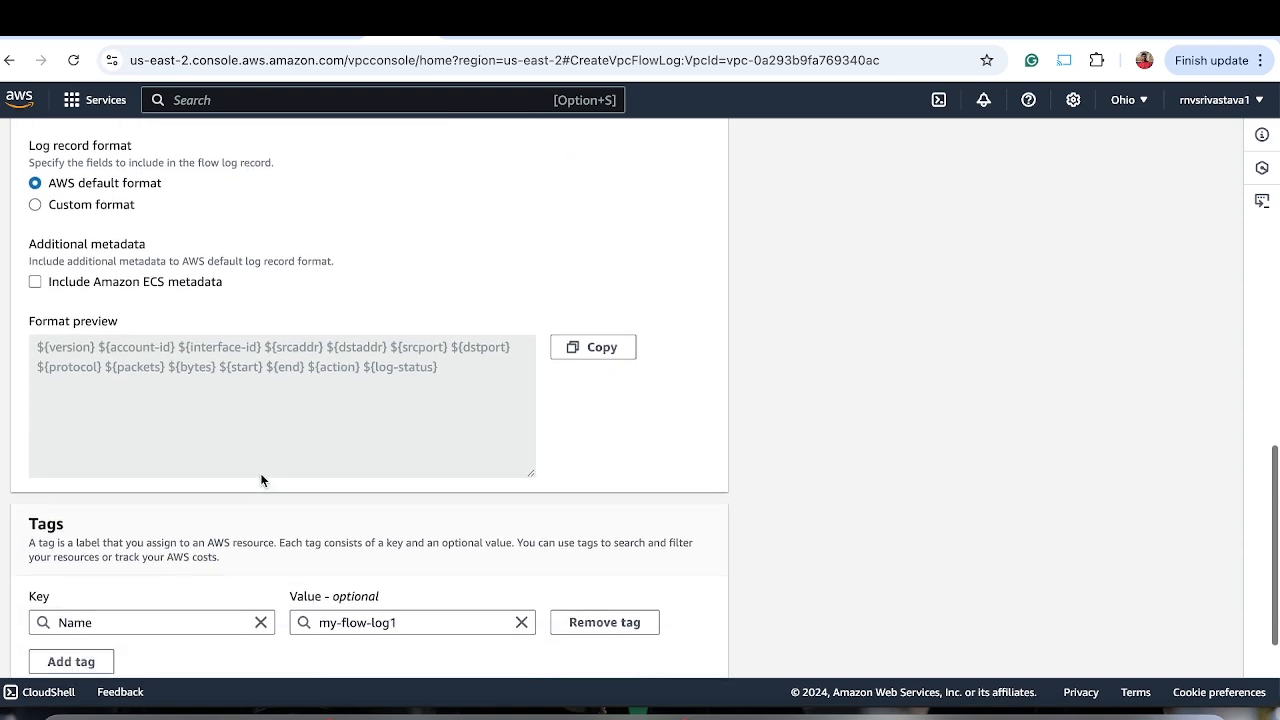
click(640, 650)
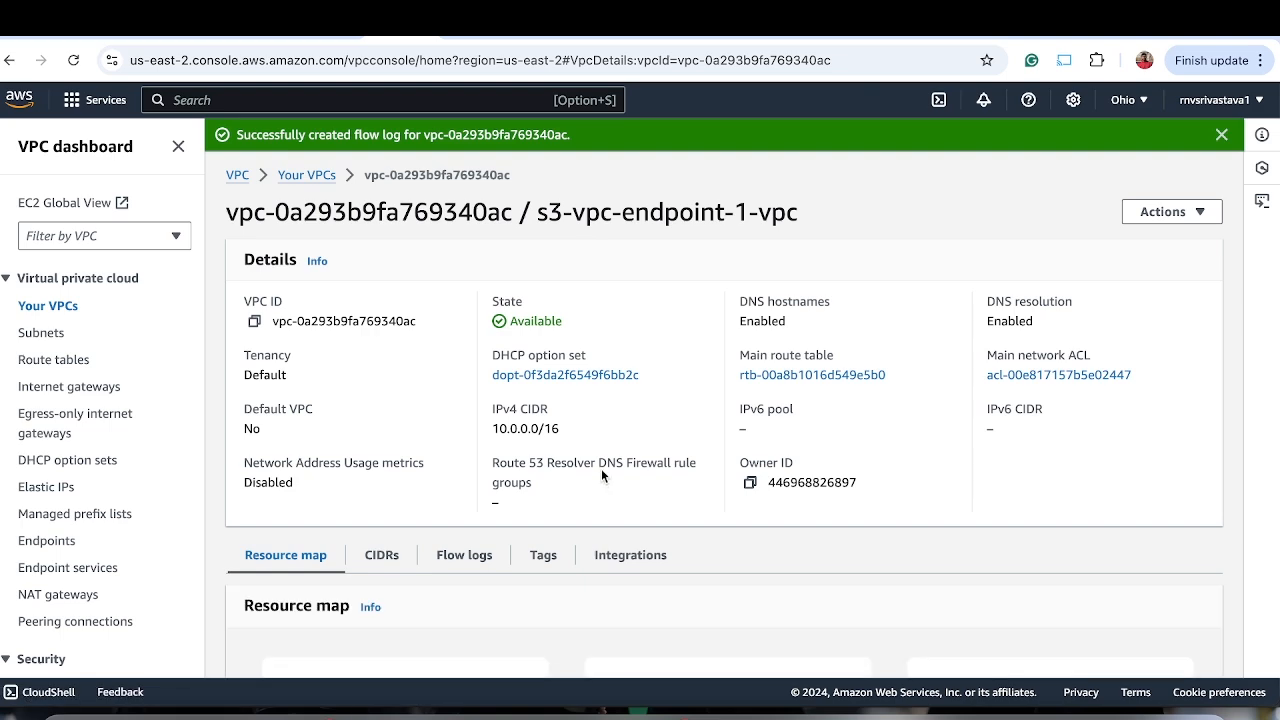
- Review the VPC's flow log entry, including its destination, IAM role, aggregation interval and status, and refresh the list
scroll(601, 468, down, 2)
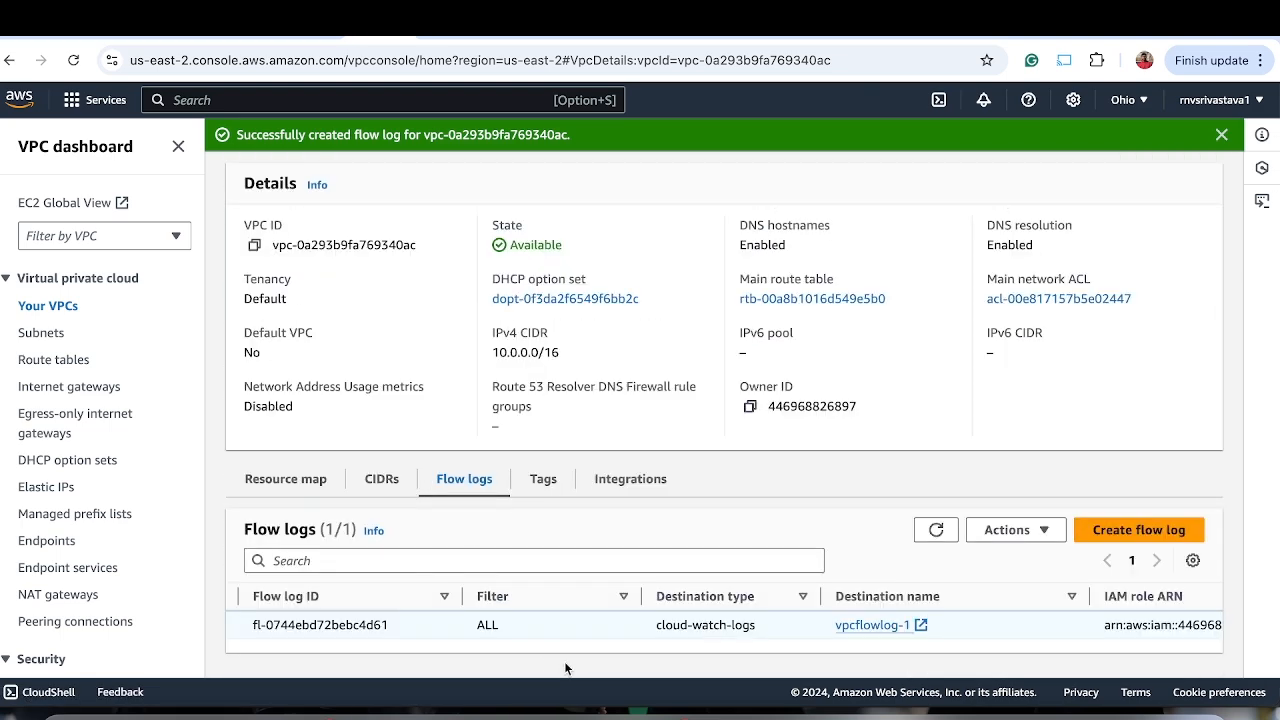
scroll(606, 630, right, 8)
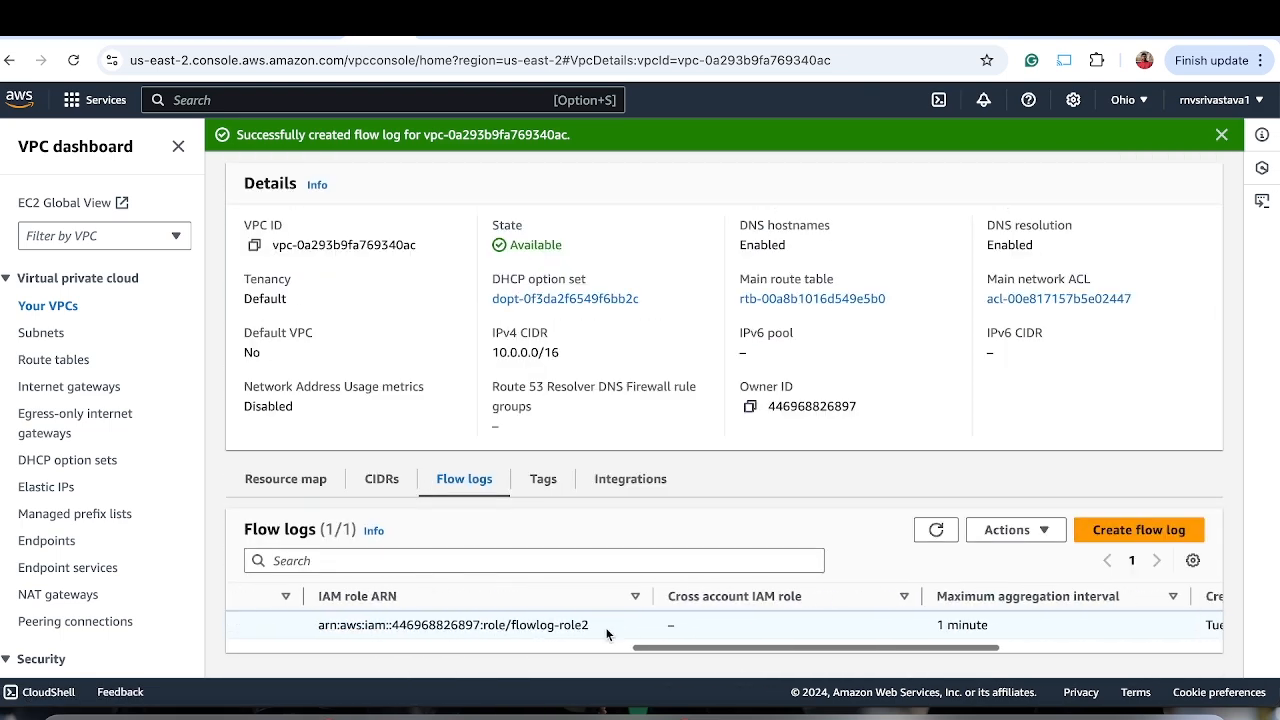
scroll(815, 610, right, 5)
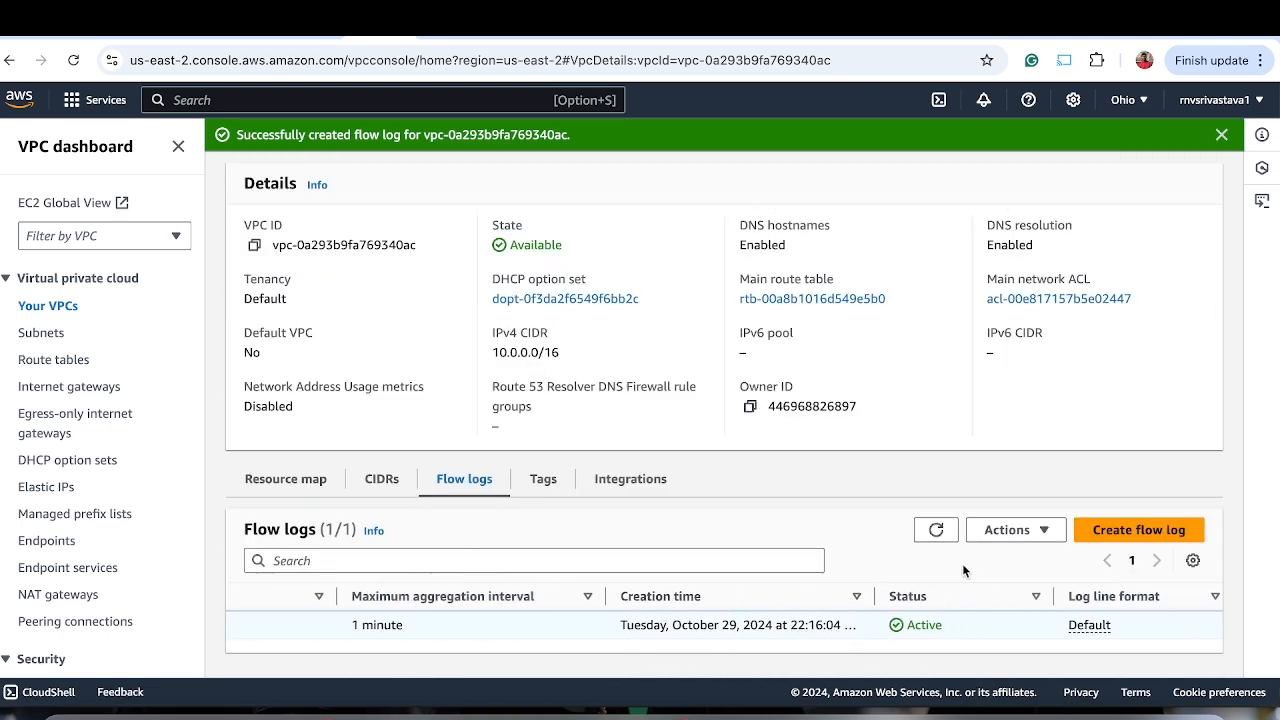
click(935, 535)
click(940, 535)
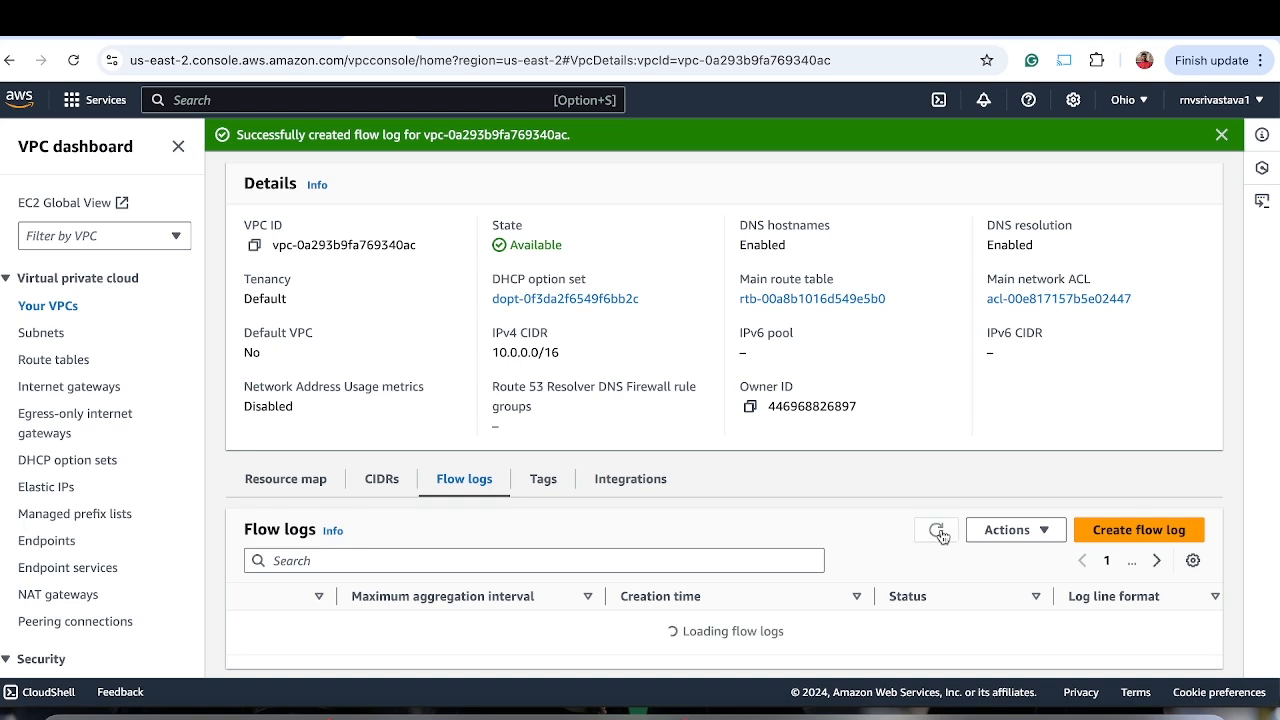
scroll(737, 615, left, 10)
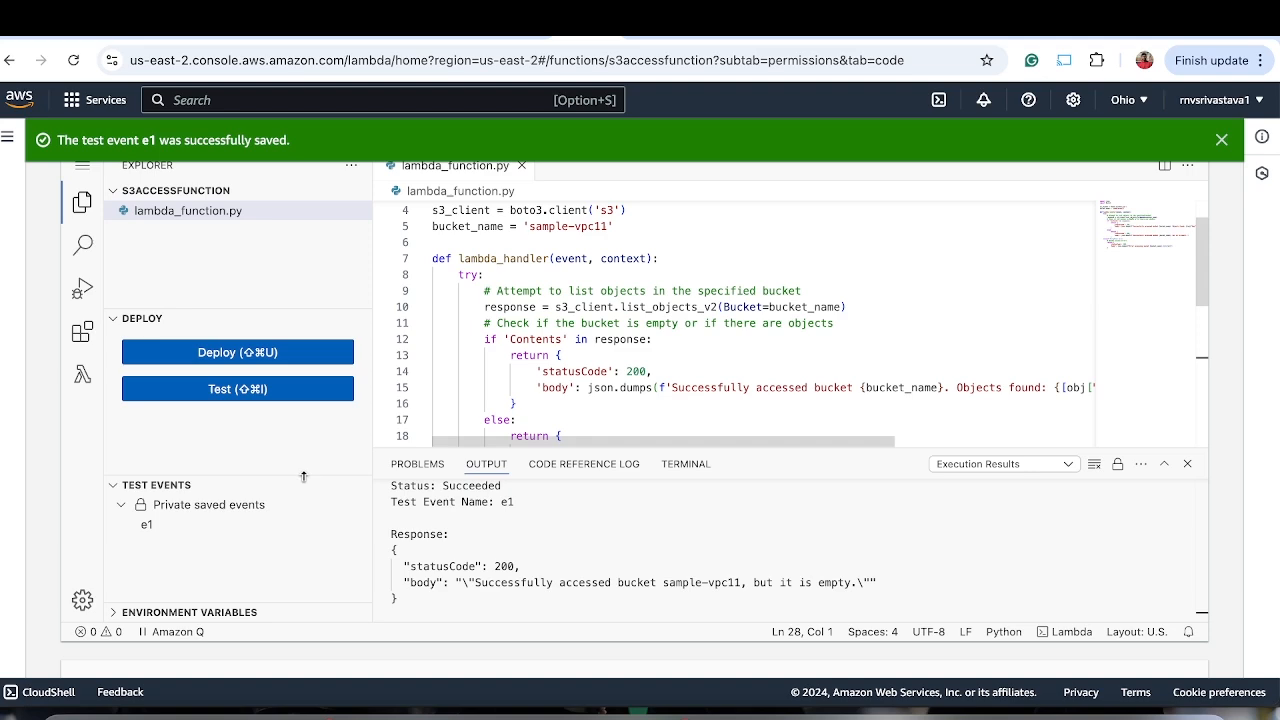
- Switch to the s3accessfunction code in Lambda and run it with the private saved test event e1
click(270, 392)
click(486, 224)
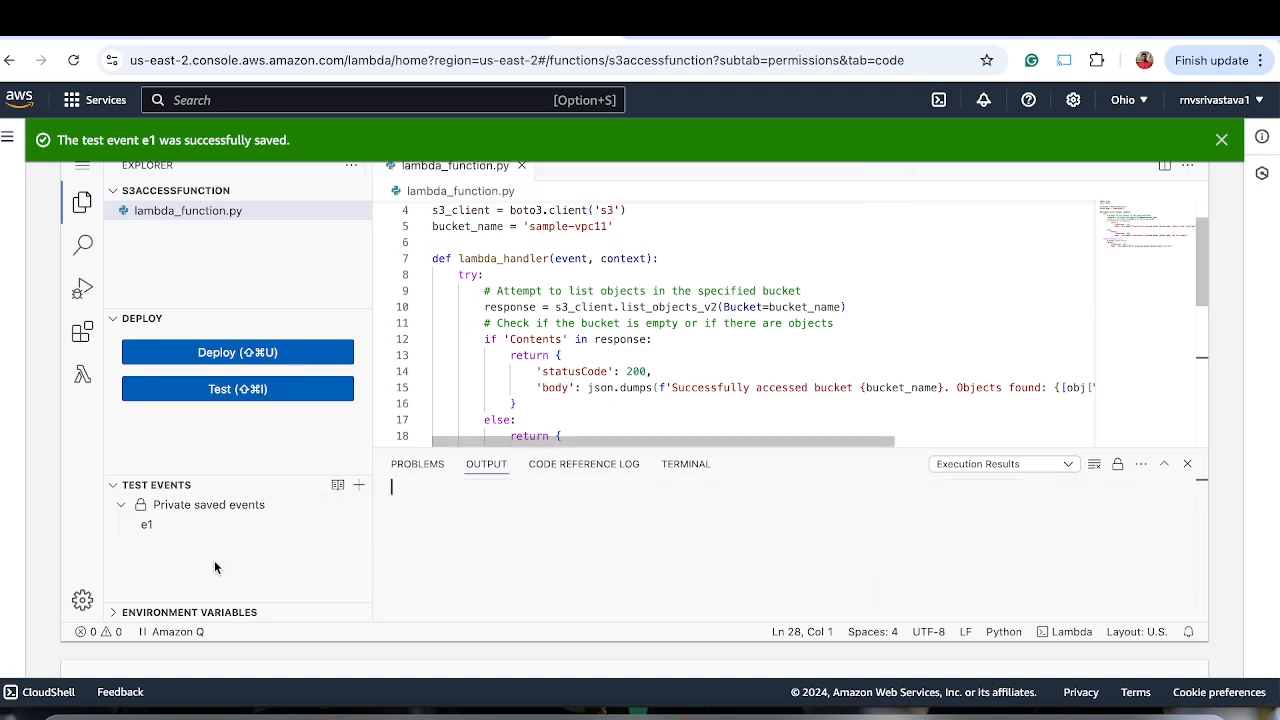
scroll(428, 567, up, 2)
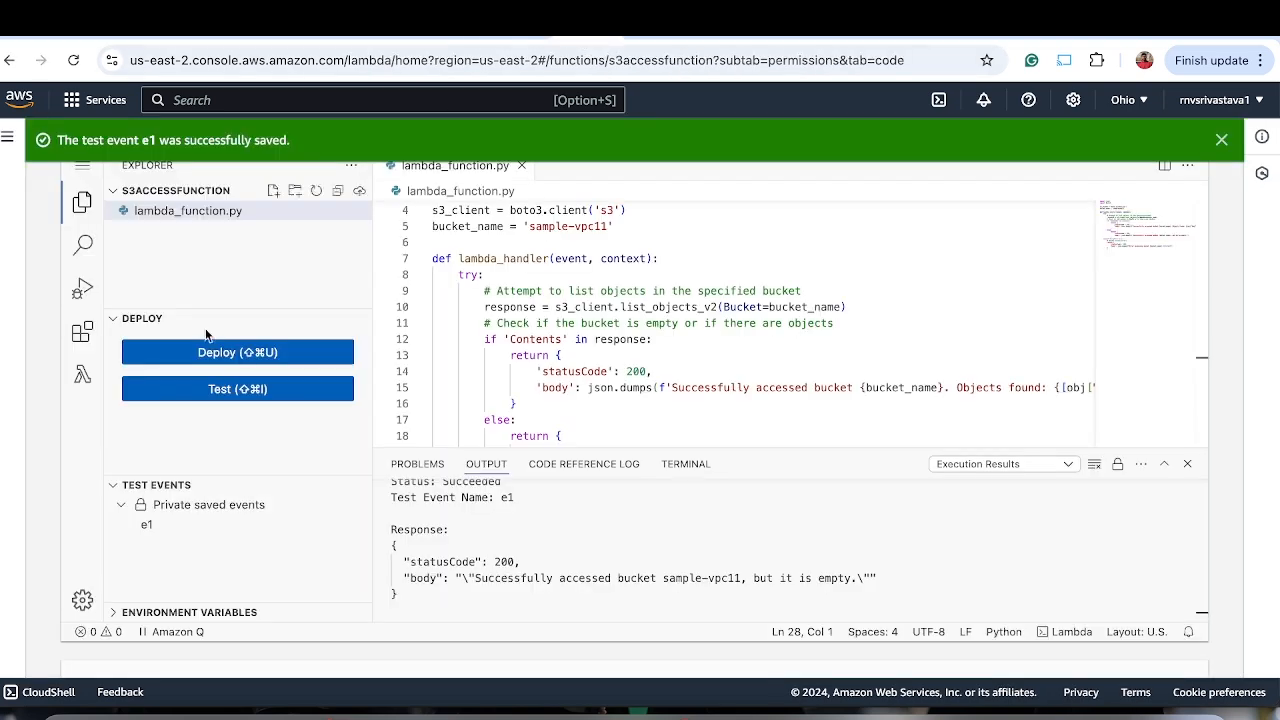
- Run s3accessfunction again from its test page without saving an event, and expand the execution details
scroll(208, 333, up, 5)
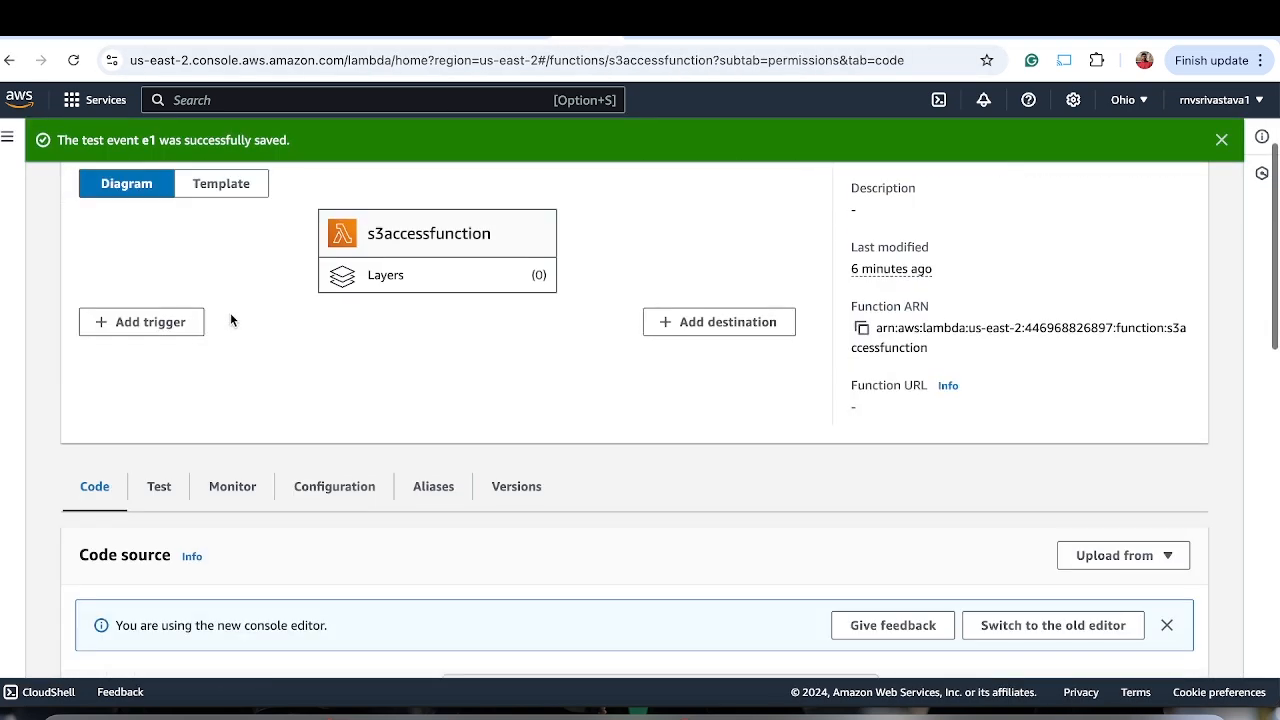
click(157, 493)
scroll(318, 414, down, 3)
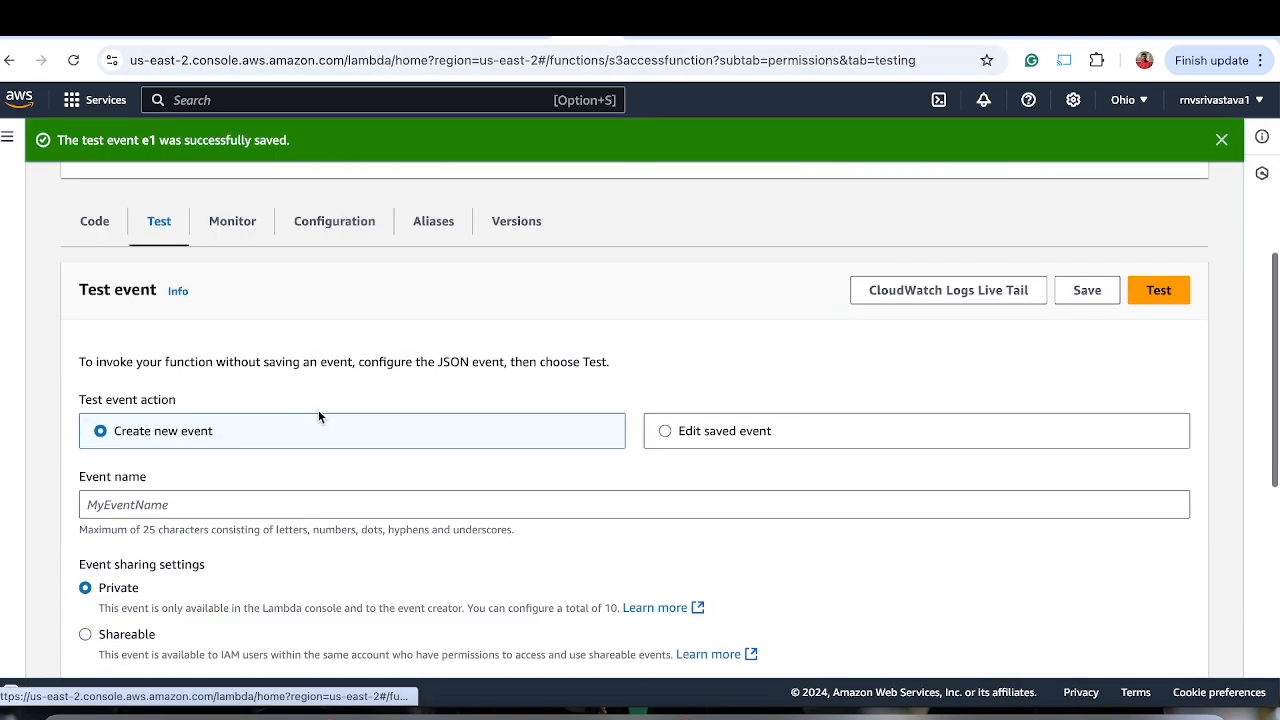
click(1158, 290)
scroll(398, 550, down, 1)
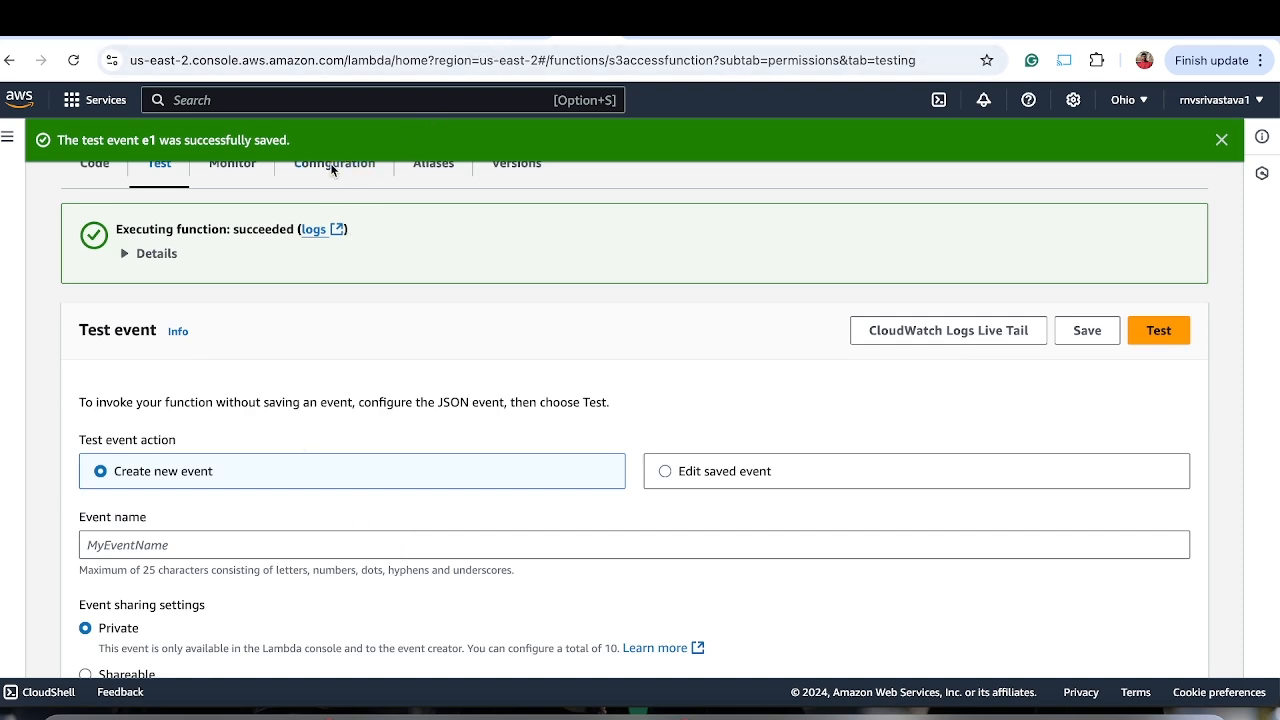
click(155, 256)
scroll(287, 296, down, 1)
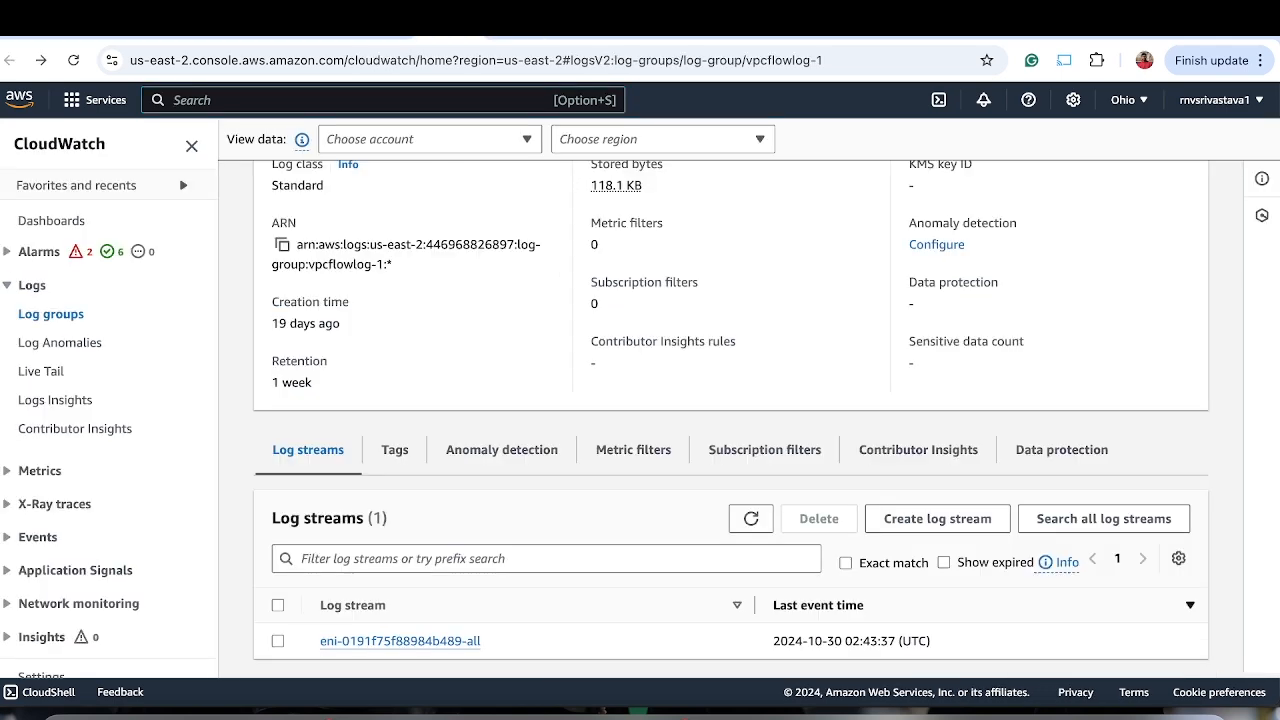
- Refresh the log streams of the vpcflowlog-1 group in CloudWatch and open the stream eni-0c4d9e31226ccdf9f-all
click(752, 518)
click(751, 518)
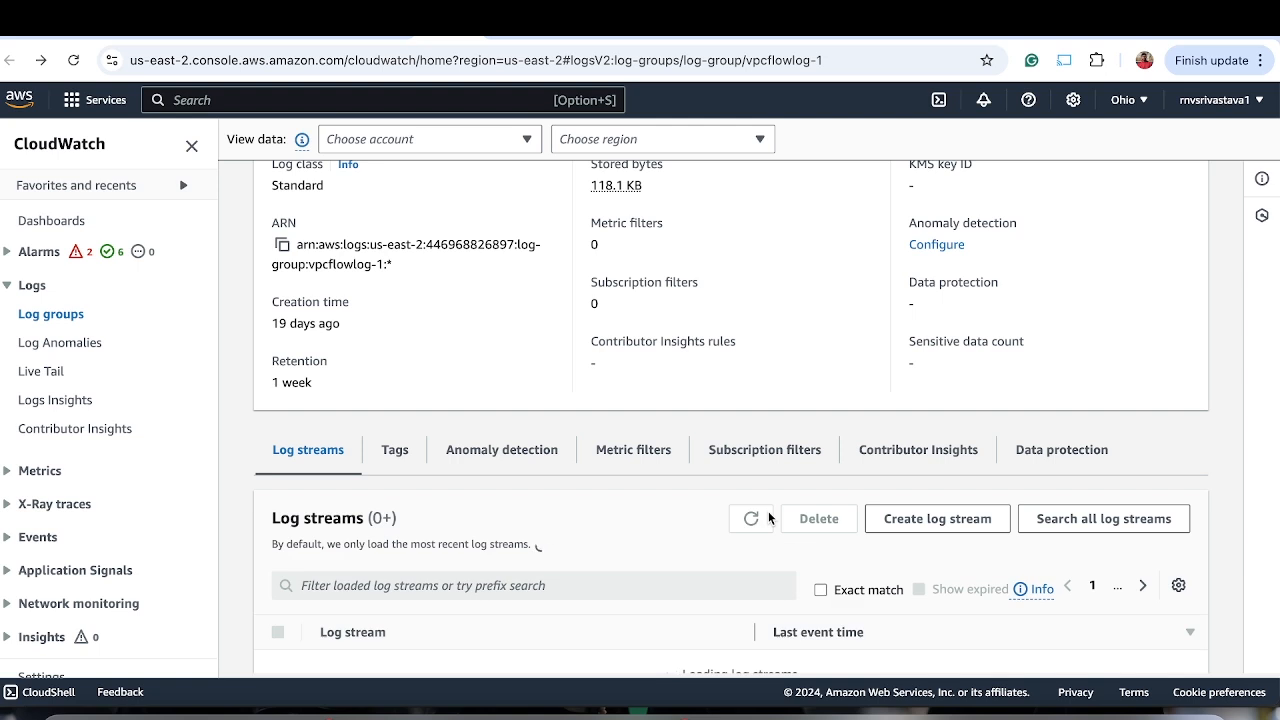
scroll(543, 420, down, 1)
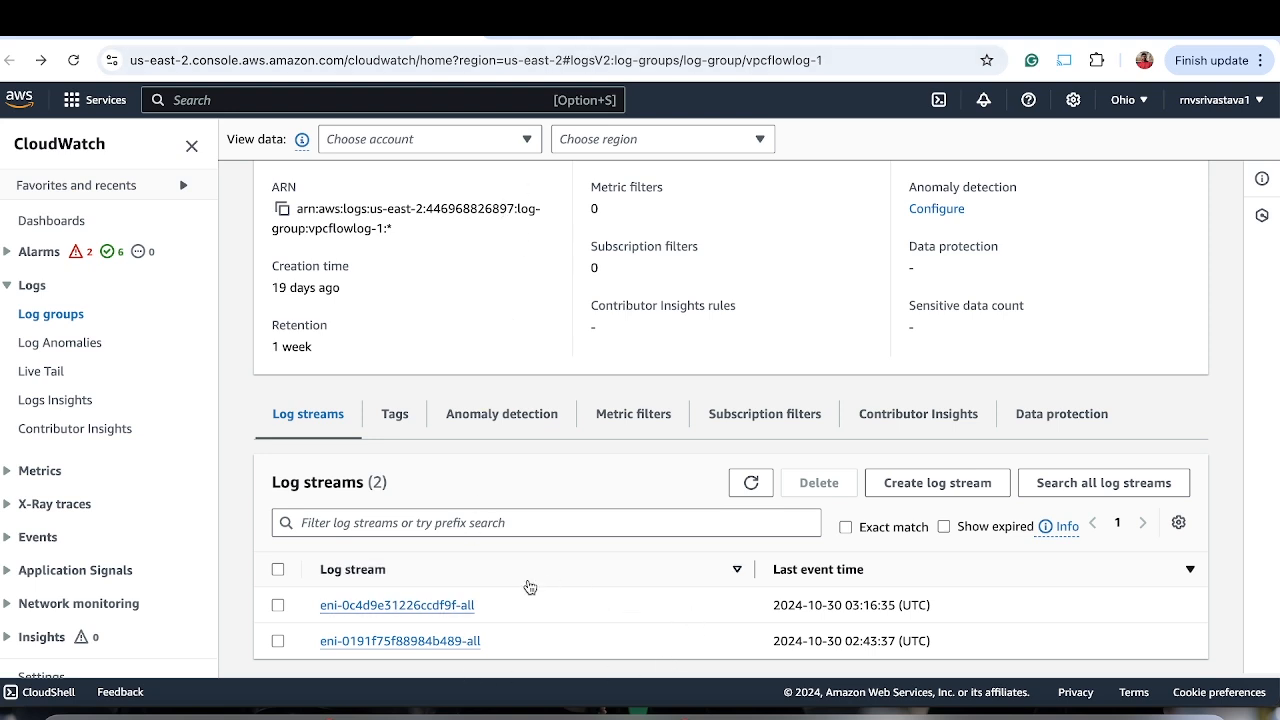
click(420, 605)
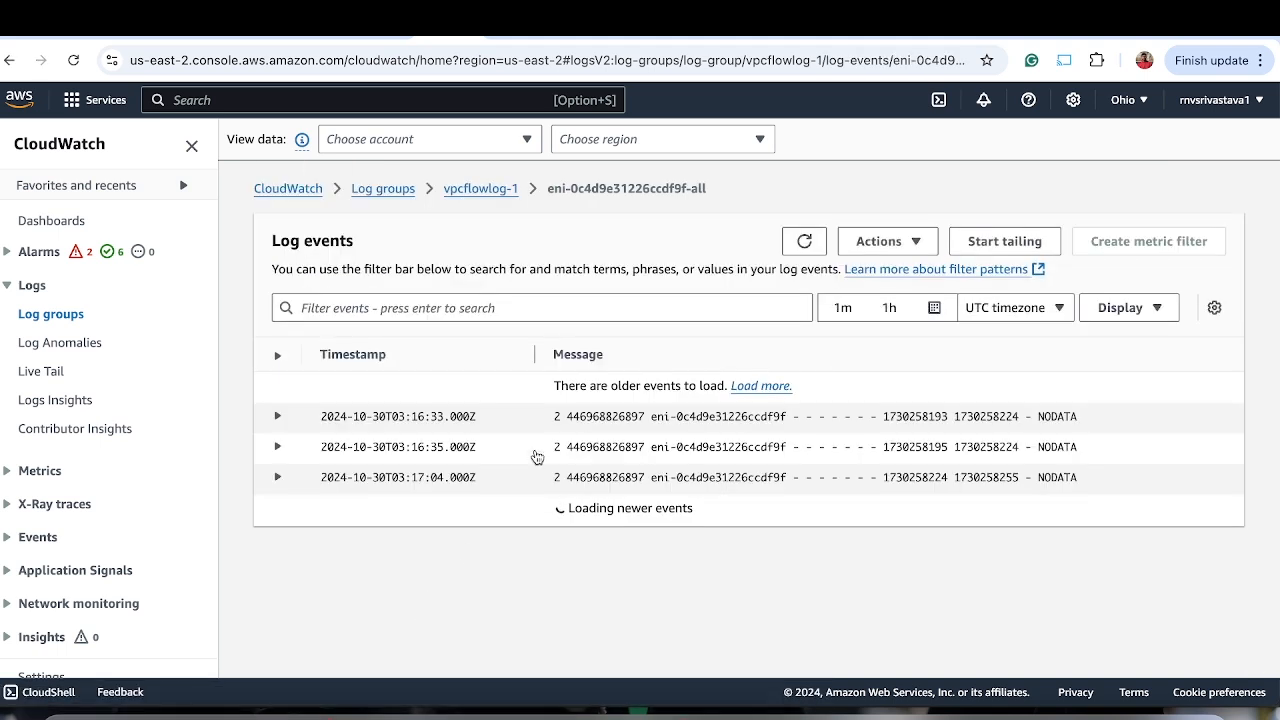
- Expand each of the listed flow log events in the stream to read their full messages
click(679, 420)
click(638, 497)
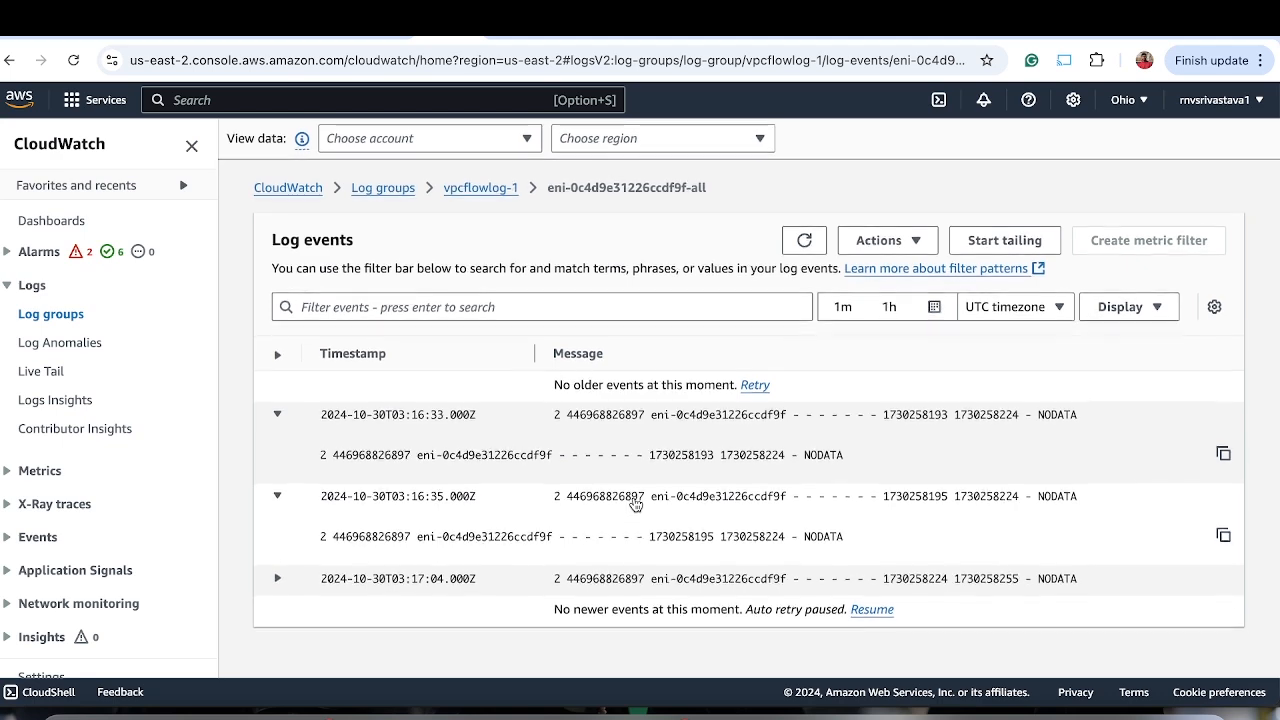
click(627, 583)
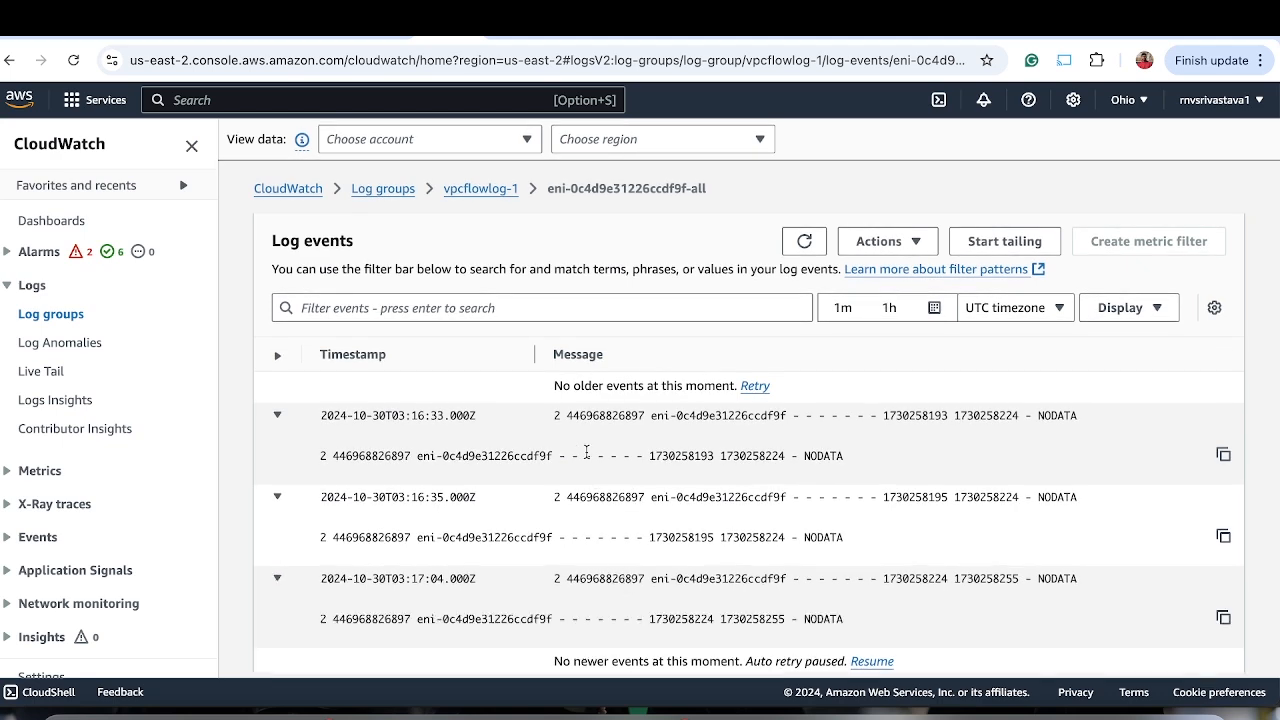